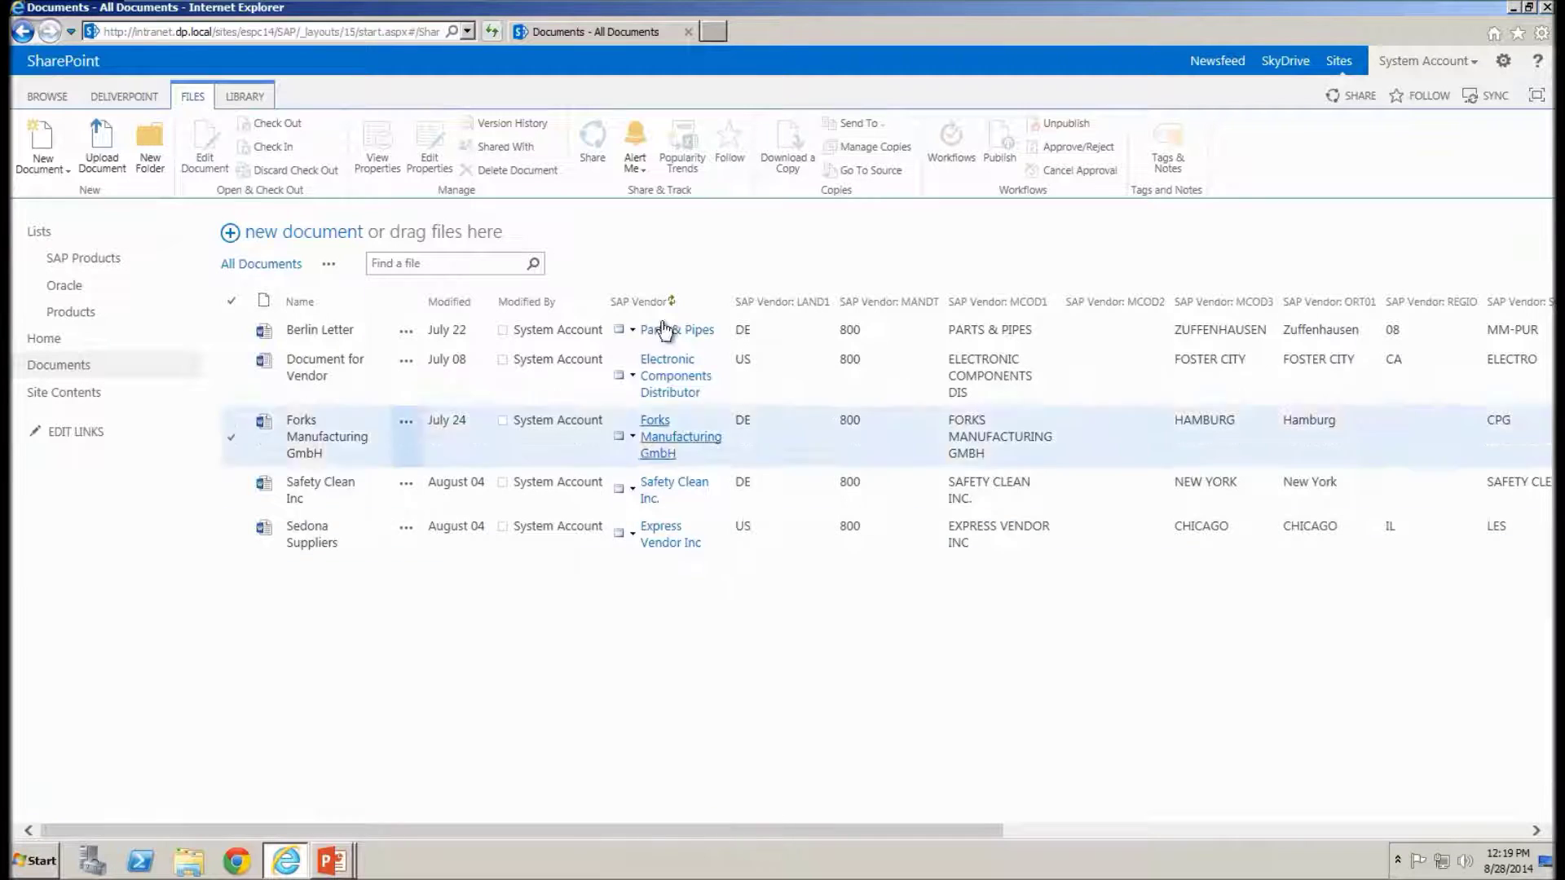
Select the Sedona Suppliers, Forks Manufacturing GmbH and Safety Clean Inc documents, then bring up the New Document options
{"action": "left_click", "coordinate": [724, 541]}
{"action": "left_click", "coordinate": [745, 440]}
{"action": "left_click", "coordinate": [801, 504]}
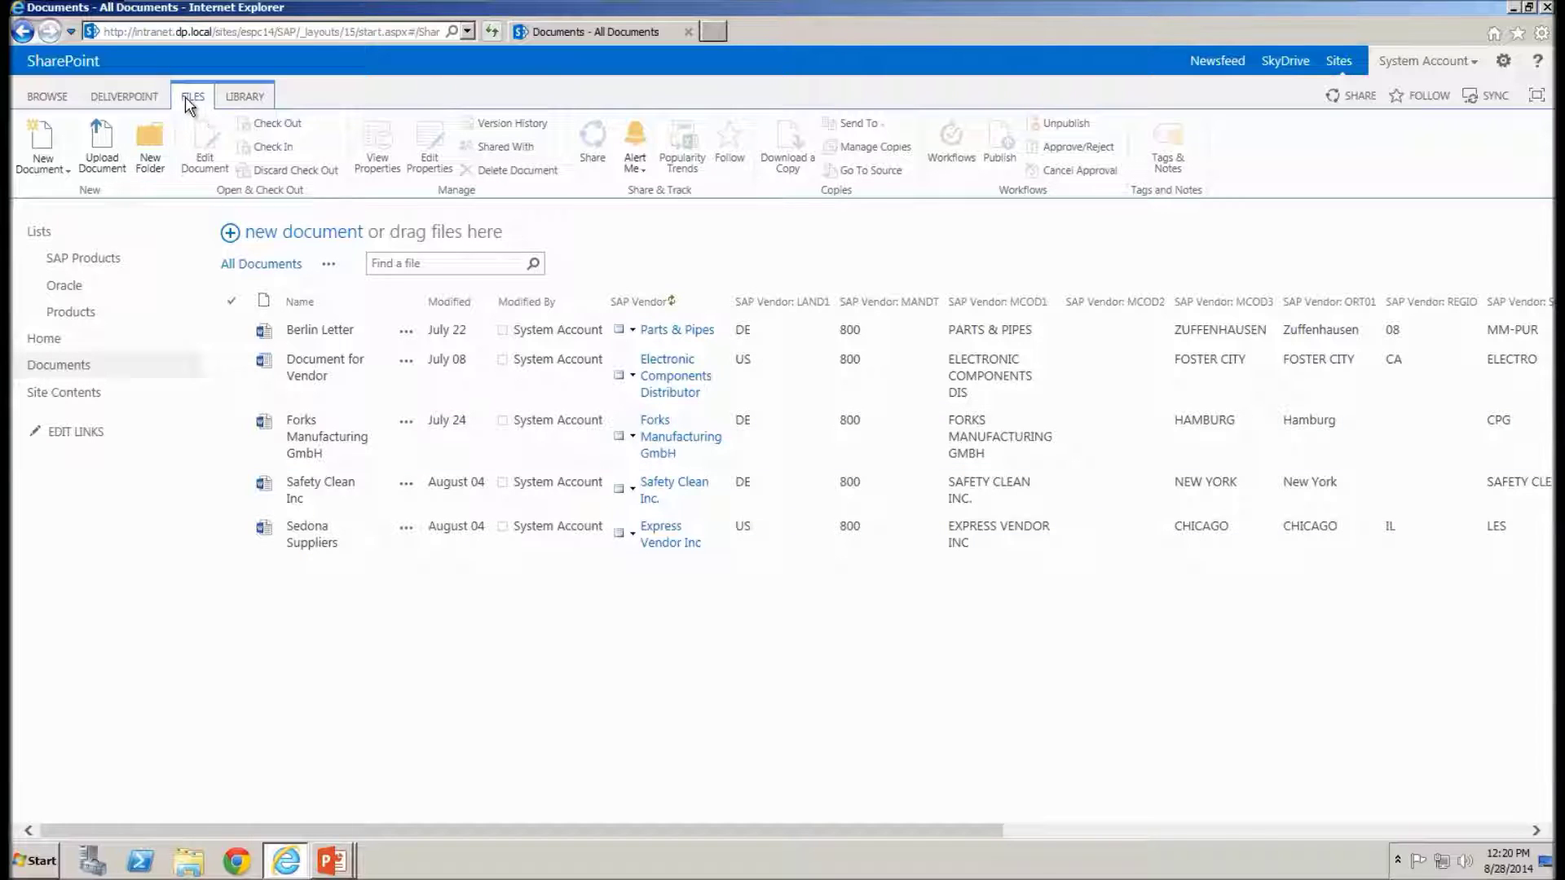
{"action": "left_click", "coordinate": [56, 173]}
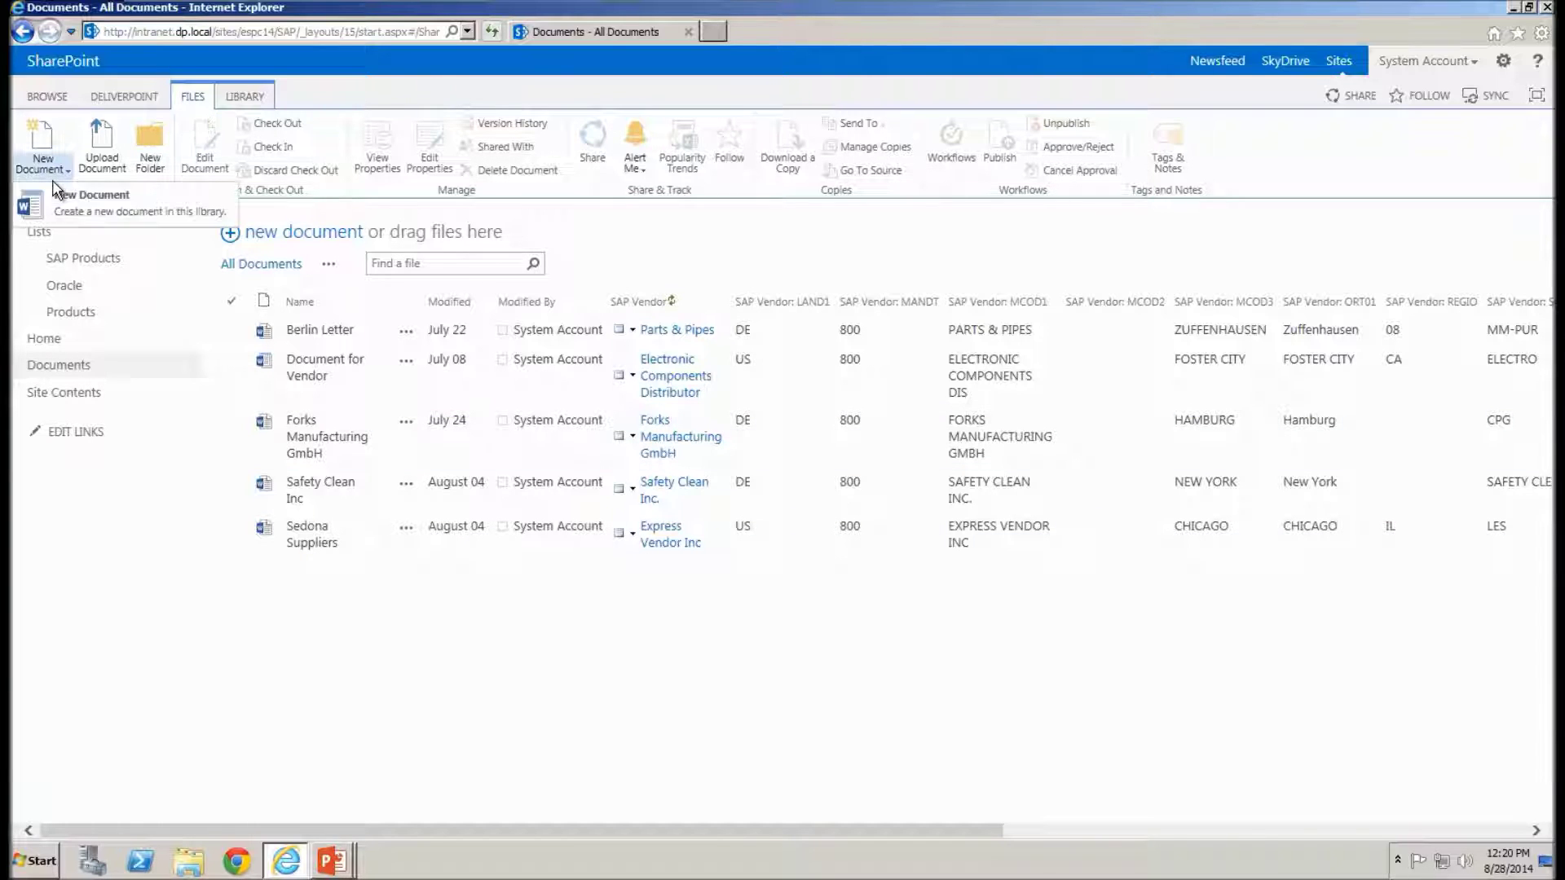
Create a new Word document and inspect its SAP Vendor, STRAS and REGIO placeholders
{"action": "left_click", "coordinate": [63, 199]}
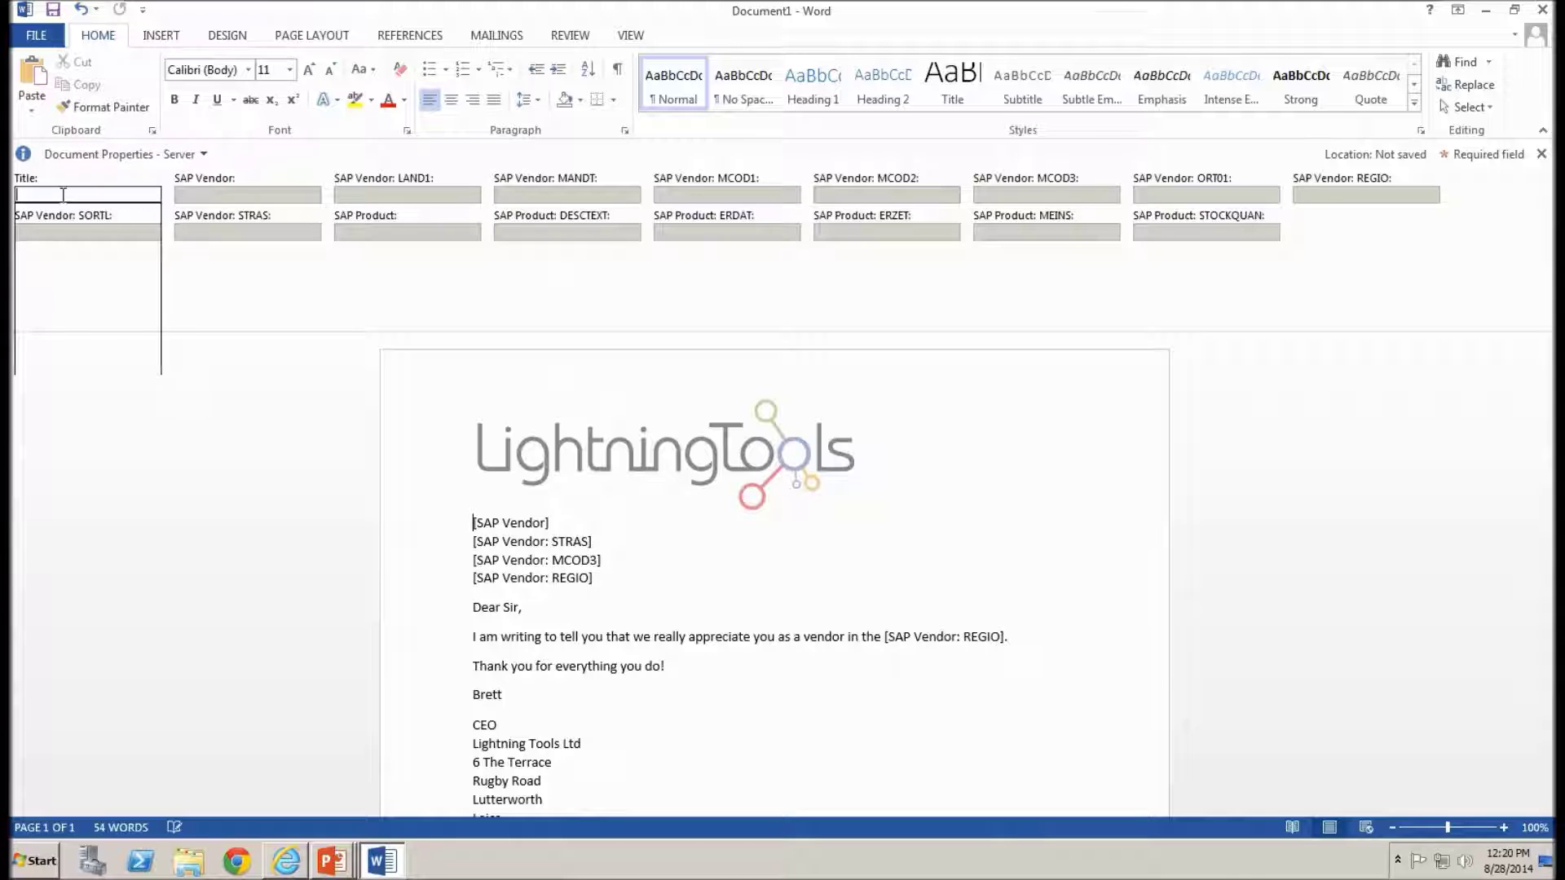
{"action": "left_click", "coordinate": [227, 447]}
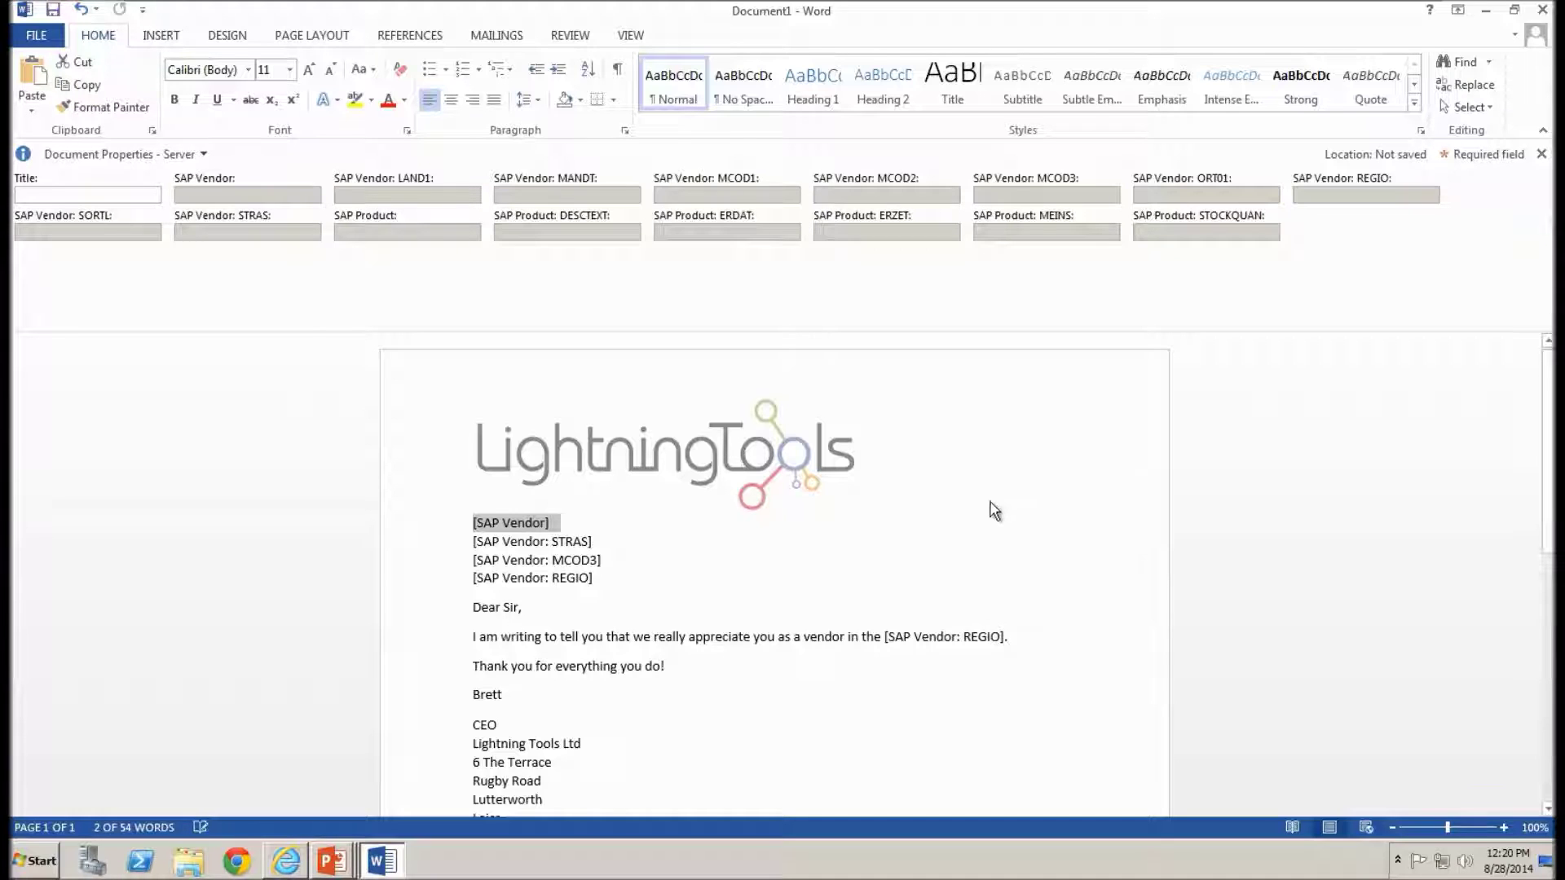
{"action": "left_click", "coordinate": [640, 573]}
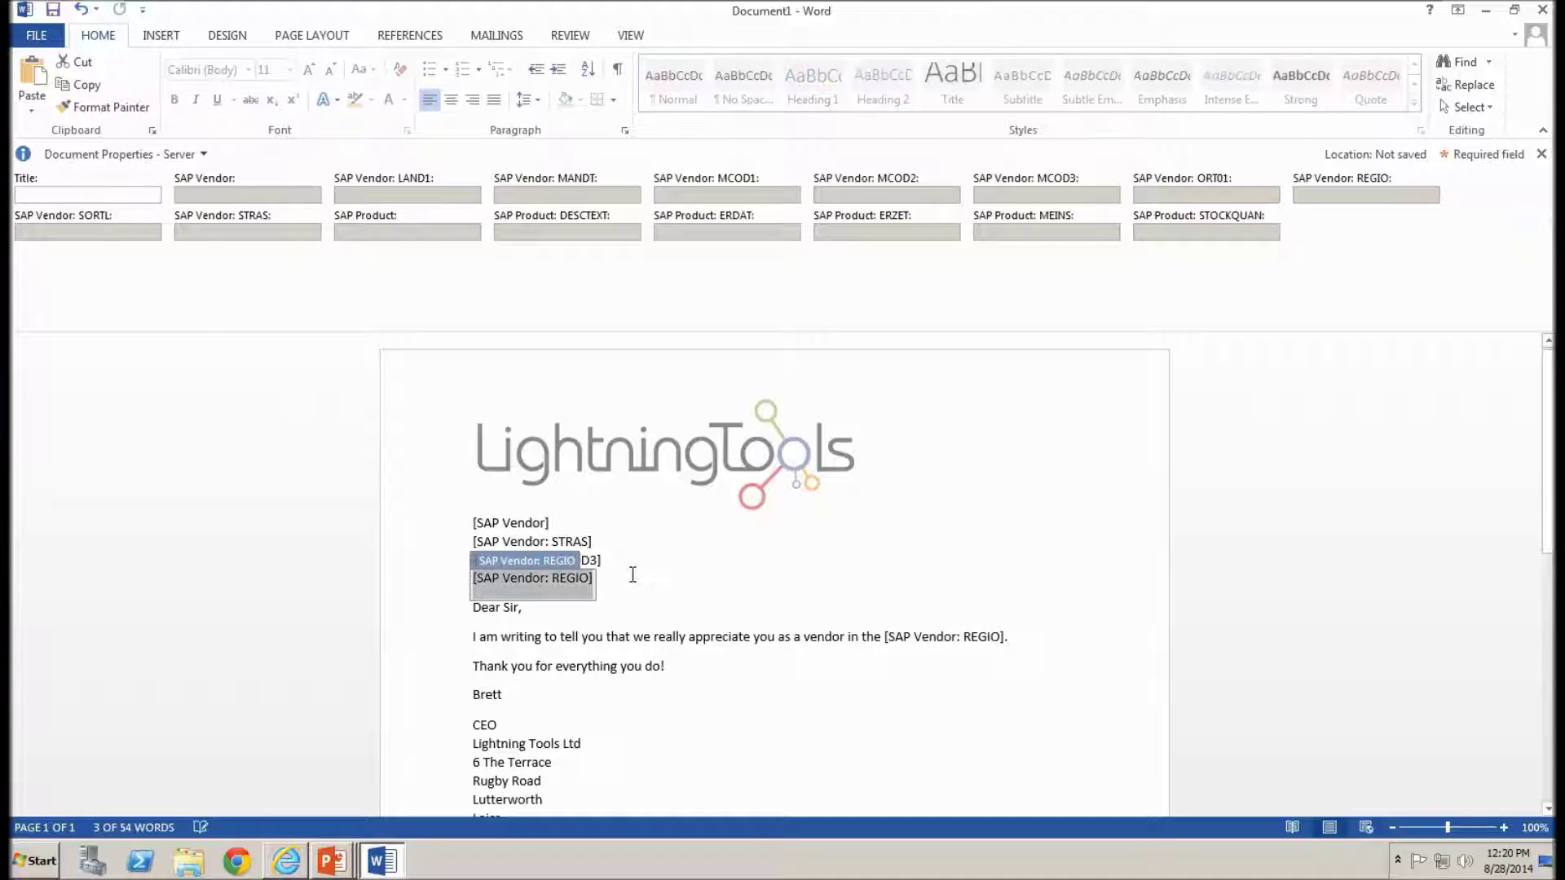
{"action": "left_click", "coordinate": [534, 522]}
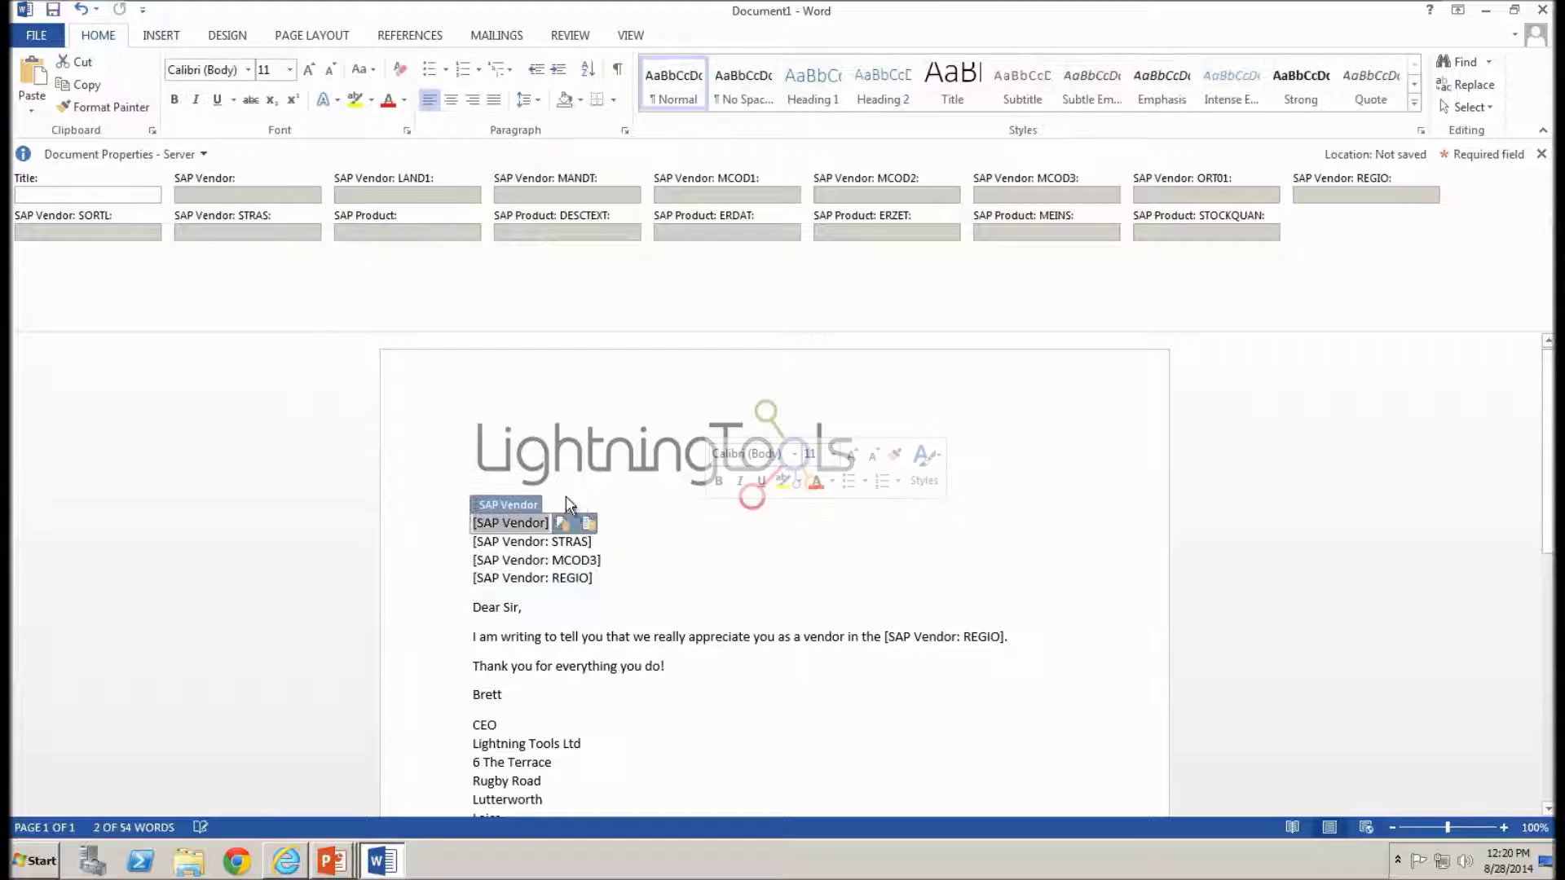
{"action": "left_click", "coordinate": [524, 545]}
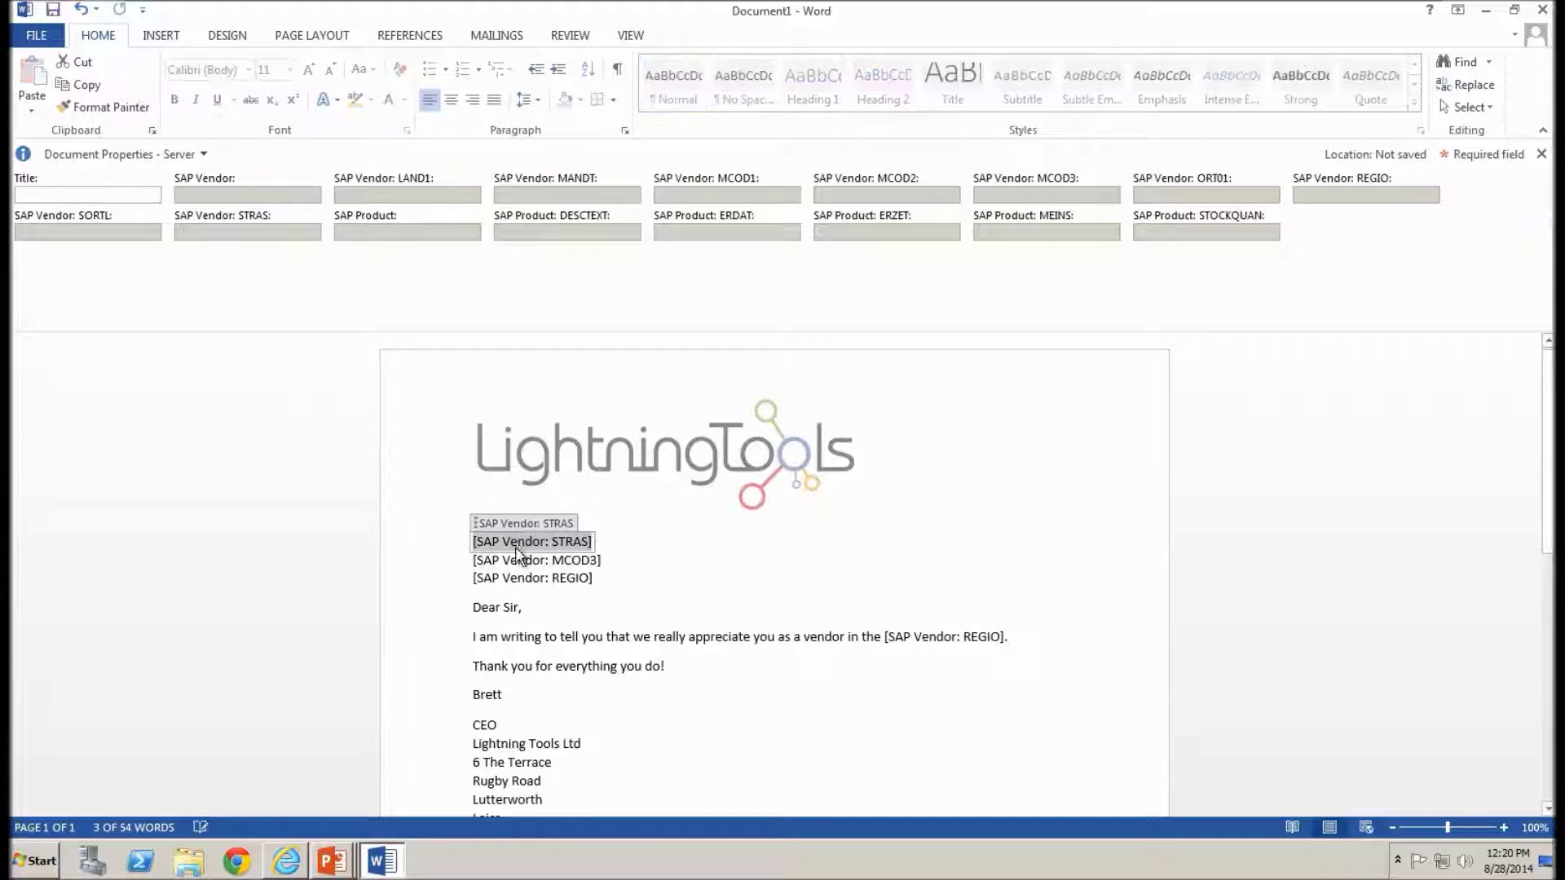
{"action": "left_click", "coordinate": [697, 582]}
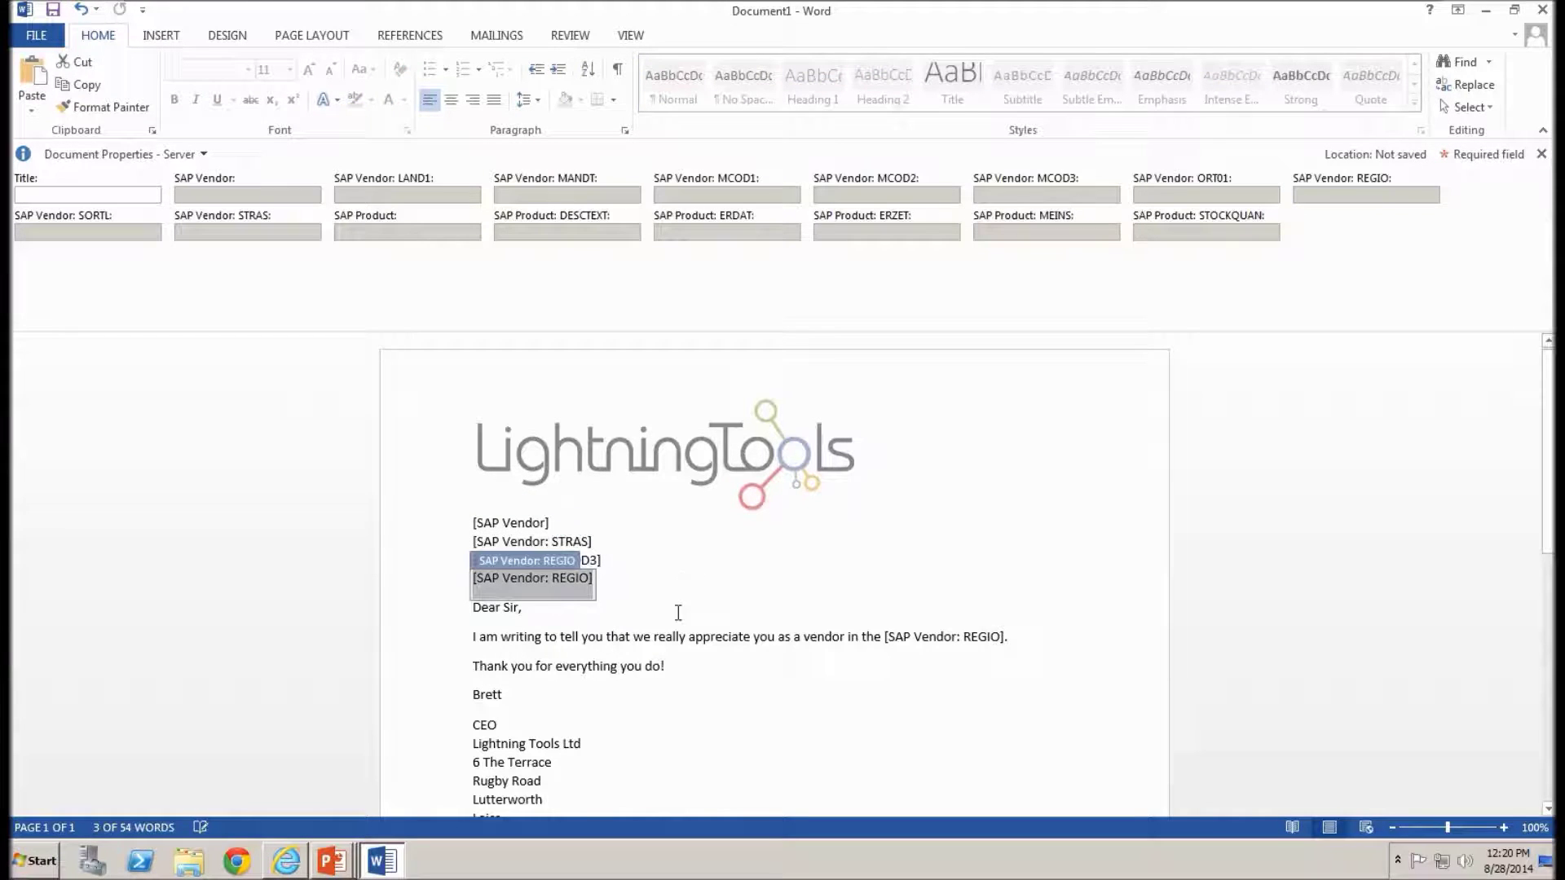
{"action": "left_click", "coordinate": [651, 643]}
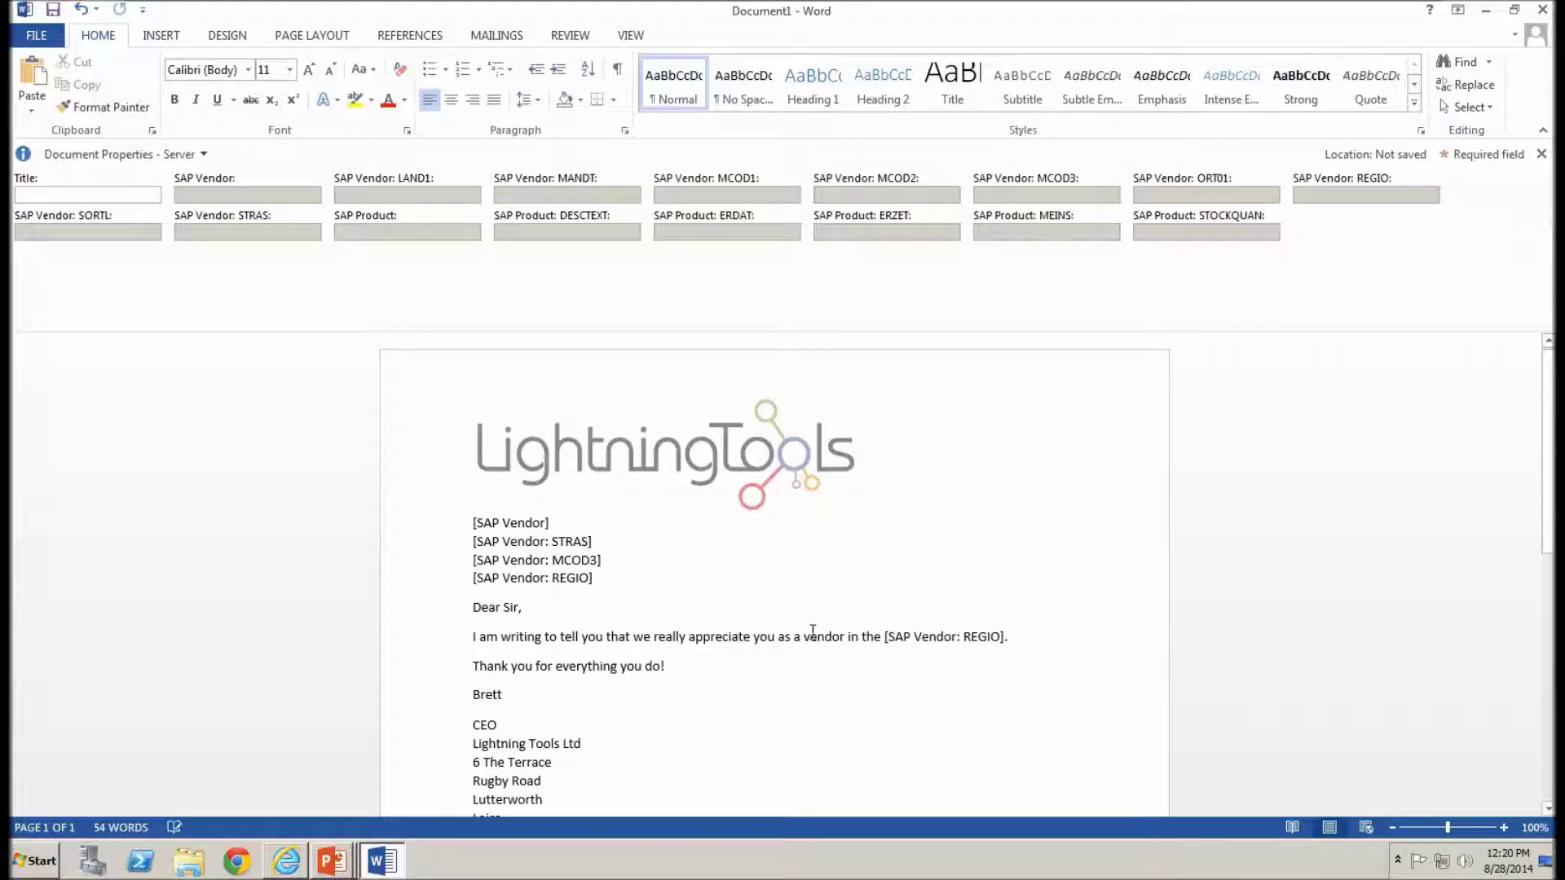
{"action": "left_click", "coordinate": [800, 673]}
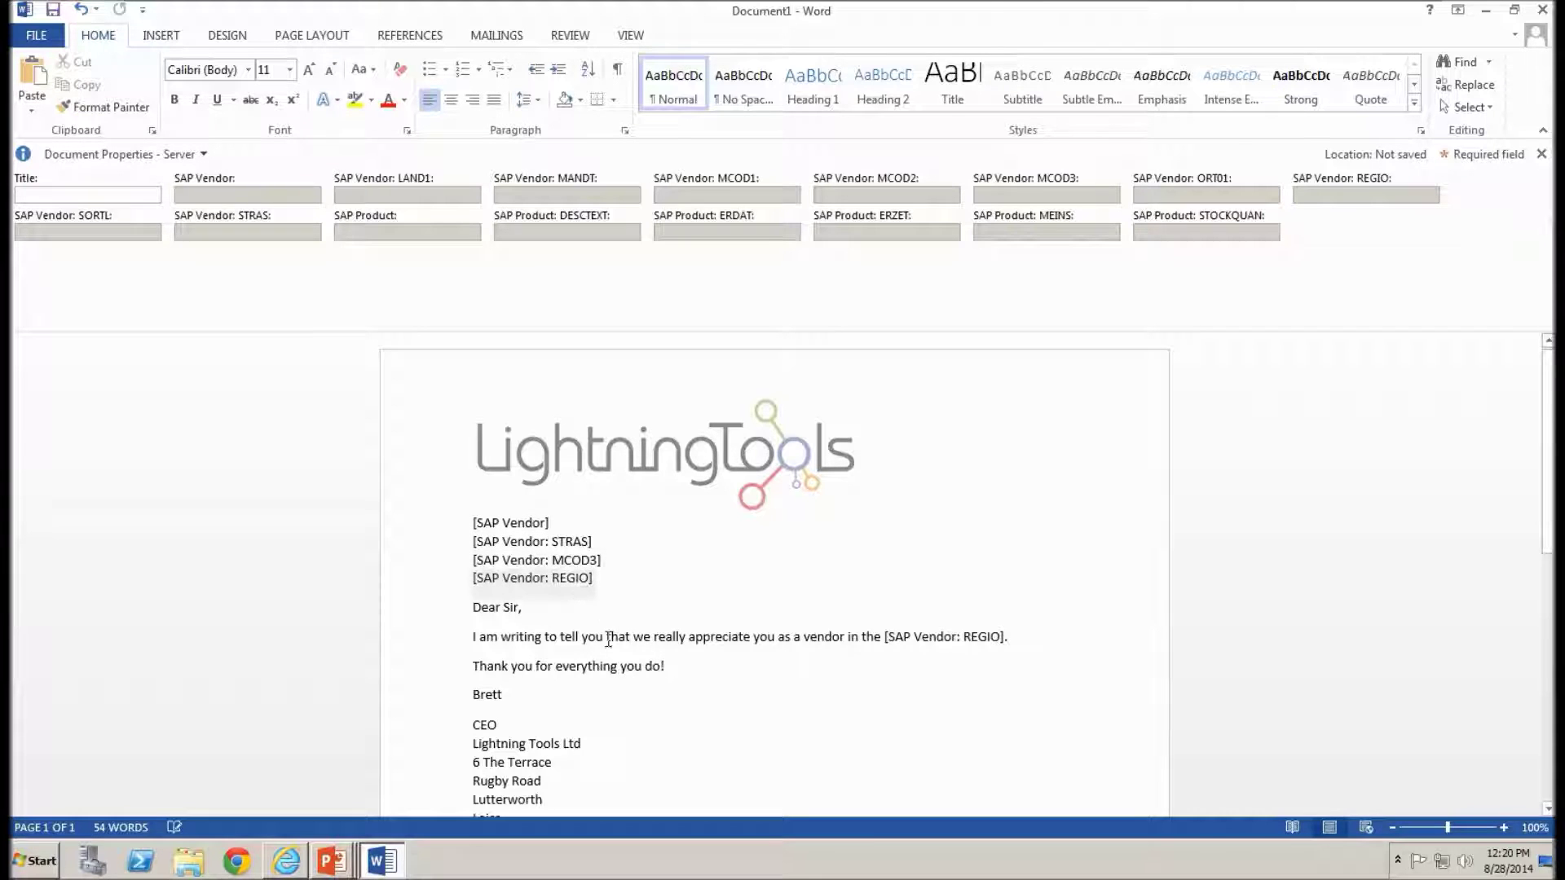
Look up SAP vendors for the [SAP Vendor] control and choose Top Services GmbH
{"action": "left_click", "coordinate": [509, 523]}
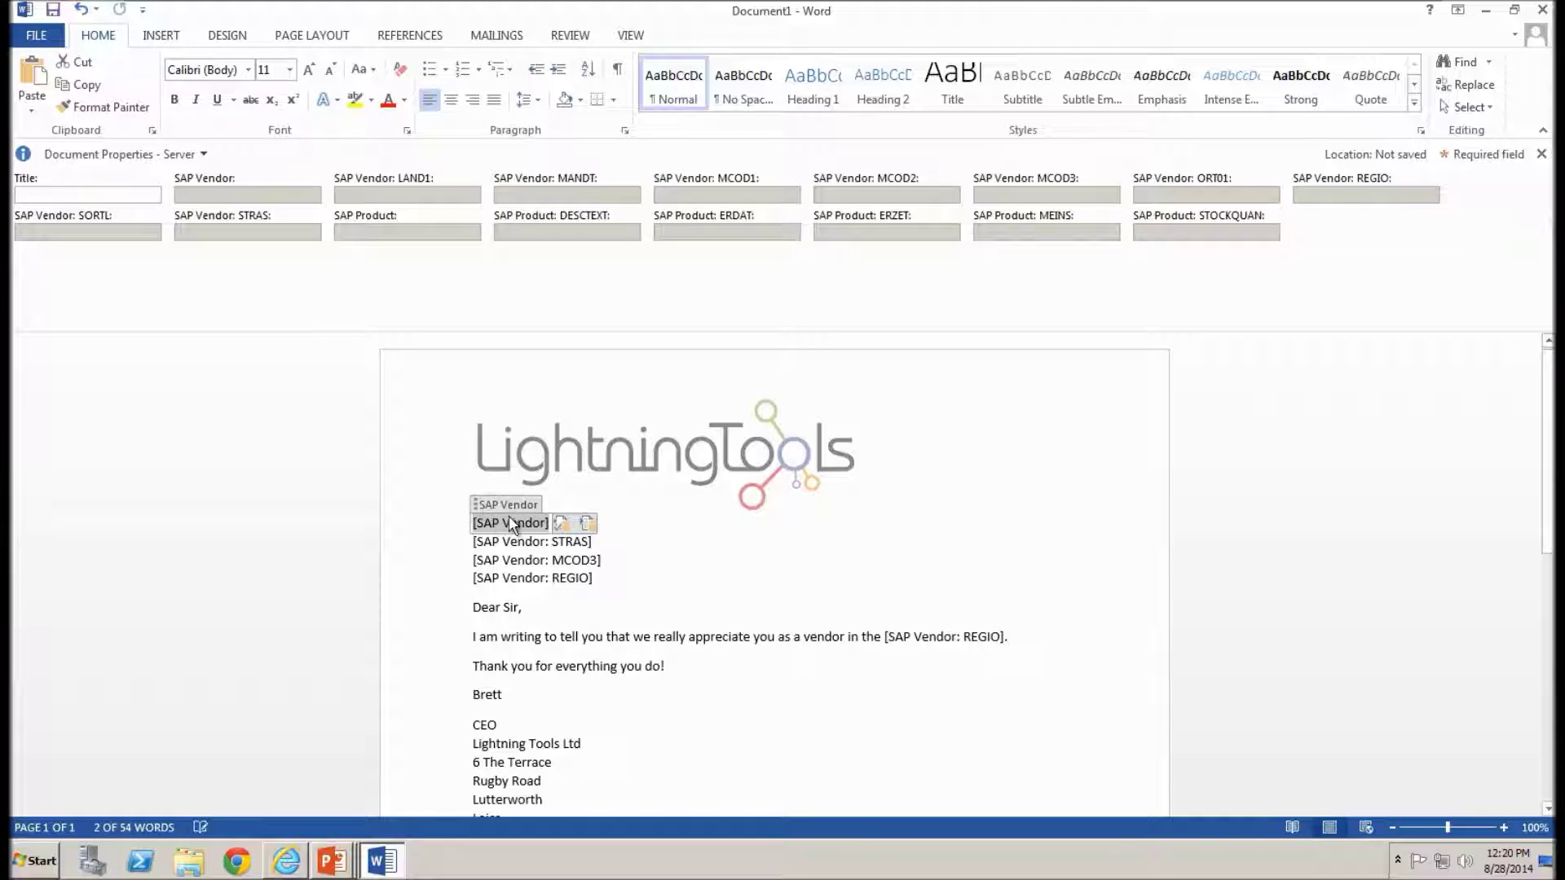
{"action": "left_click", "coordinate": [587, 526]}
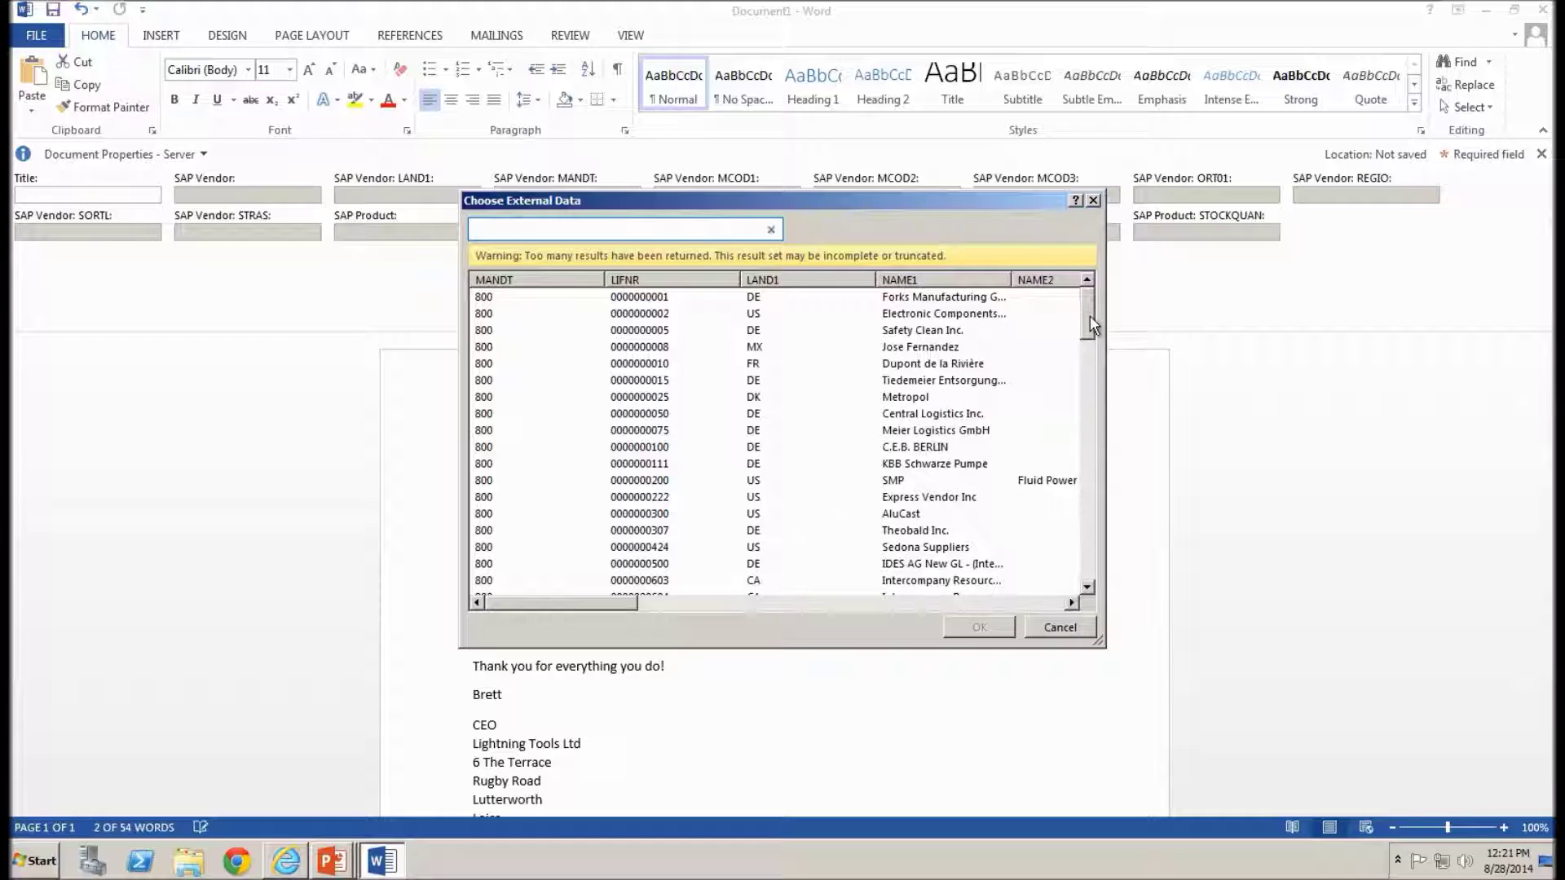
{"action": "left_click_drag", "start_coordinate": [1089, 316], "coordinate": [1085, 469]}
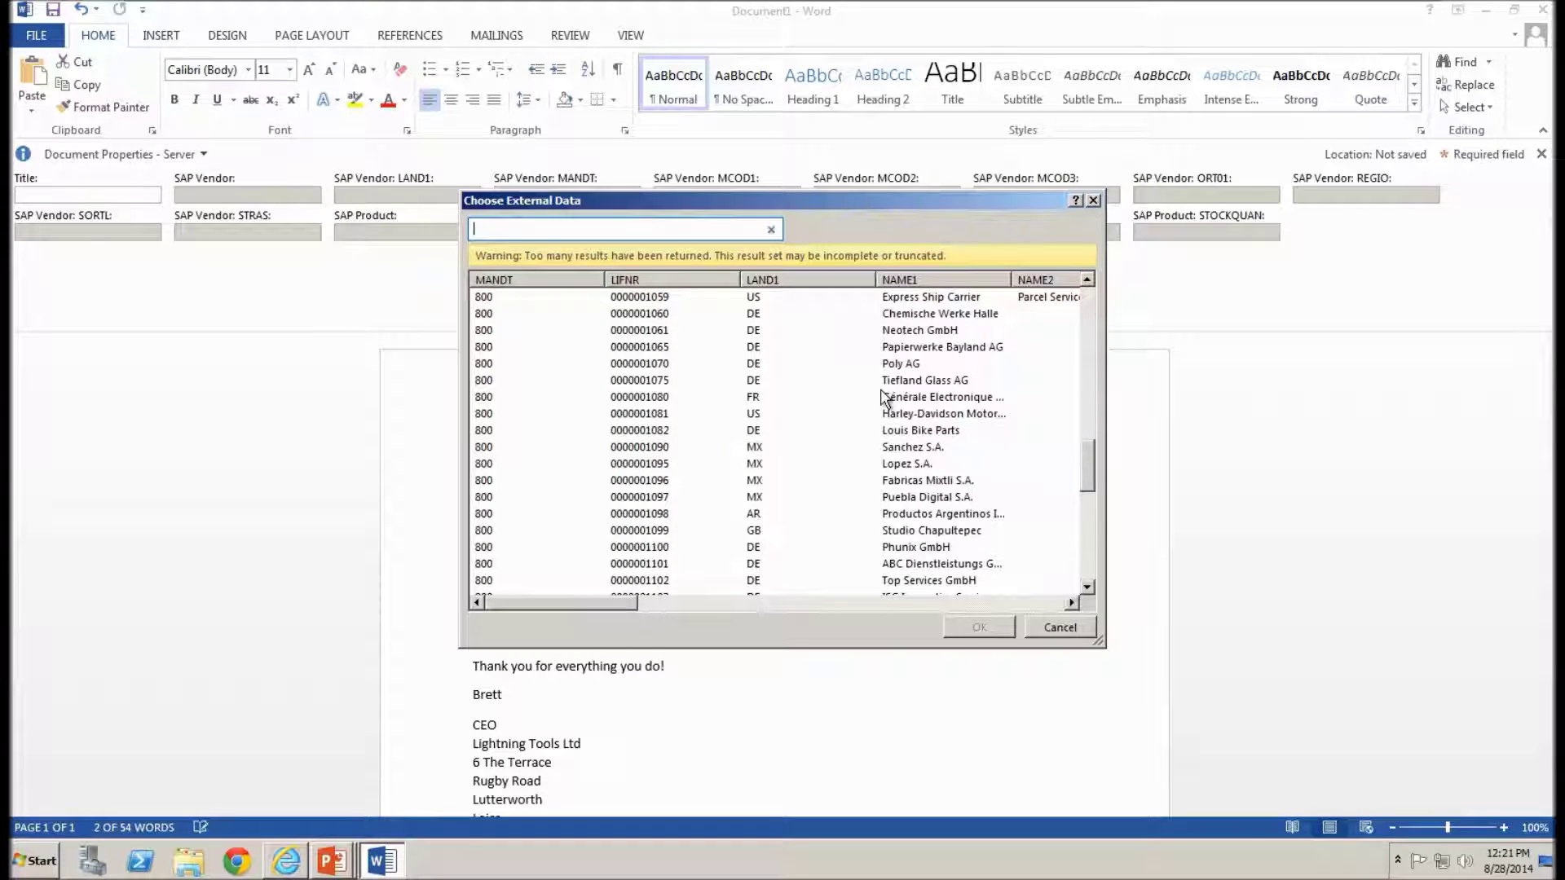
{"action": "left_click", "coordinate": [935, 533]}
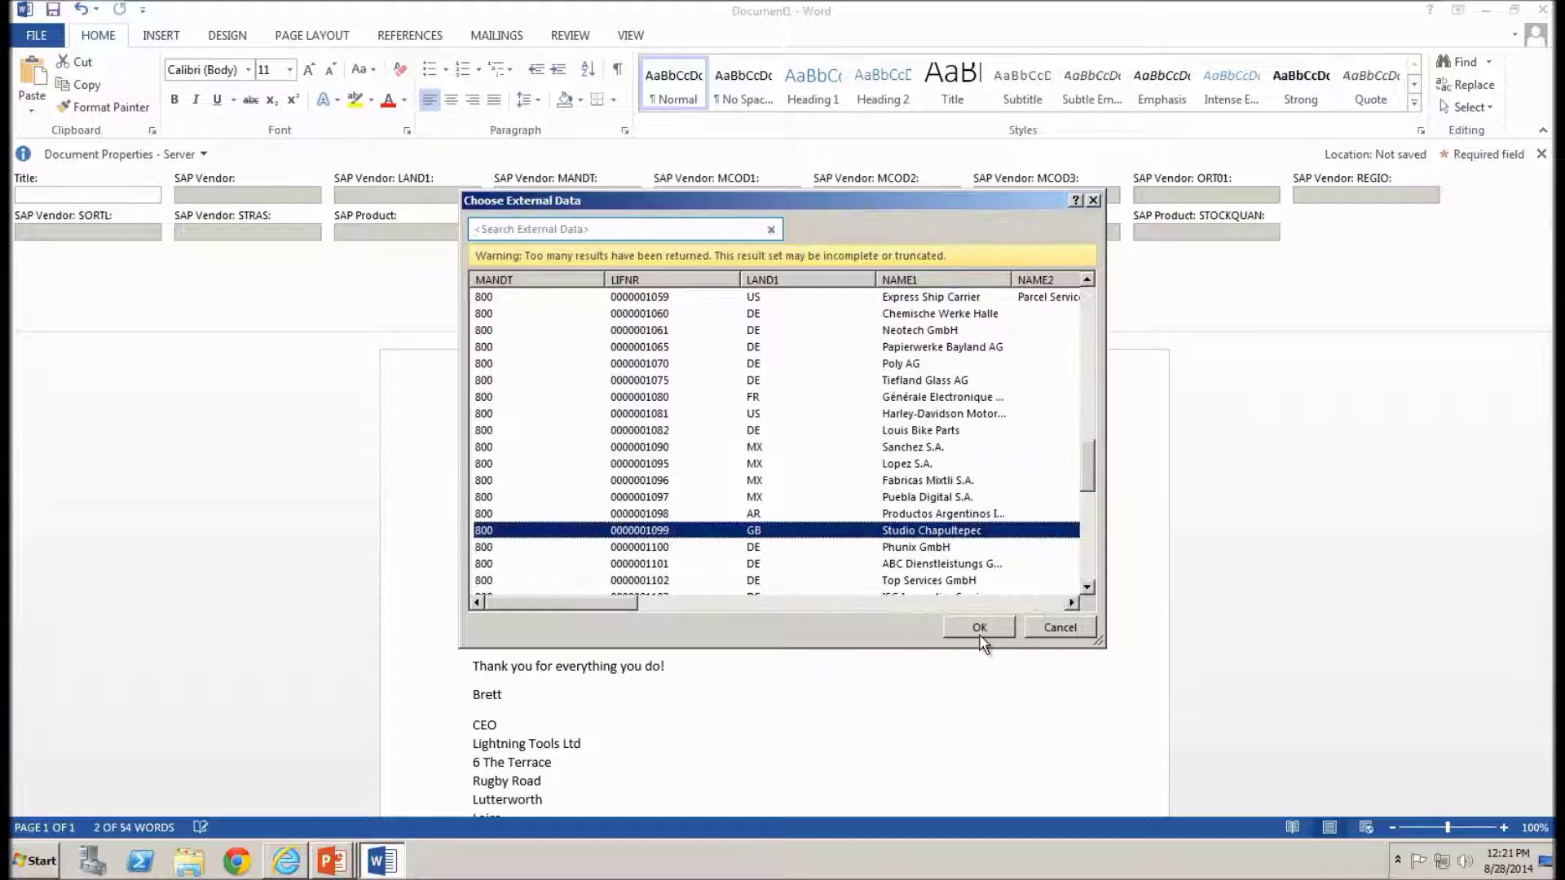
{"action": "left_click", "coordinate": [958, 580]}
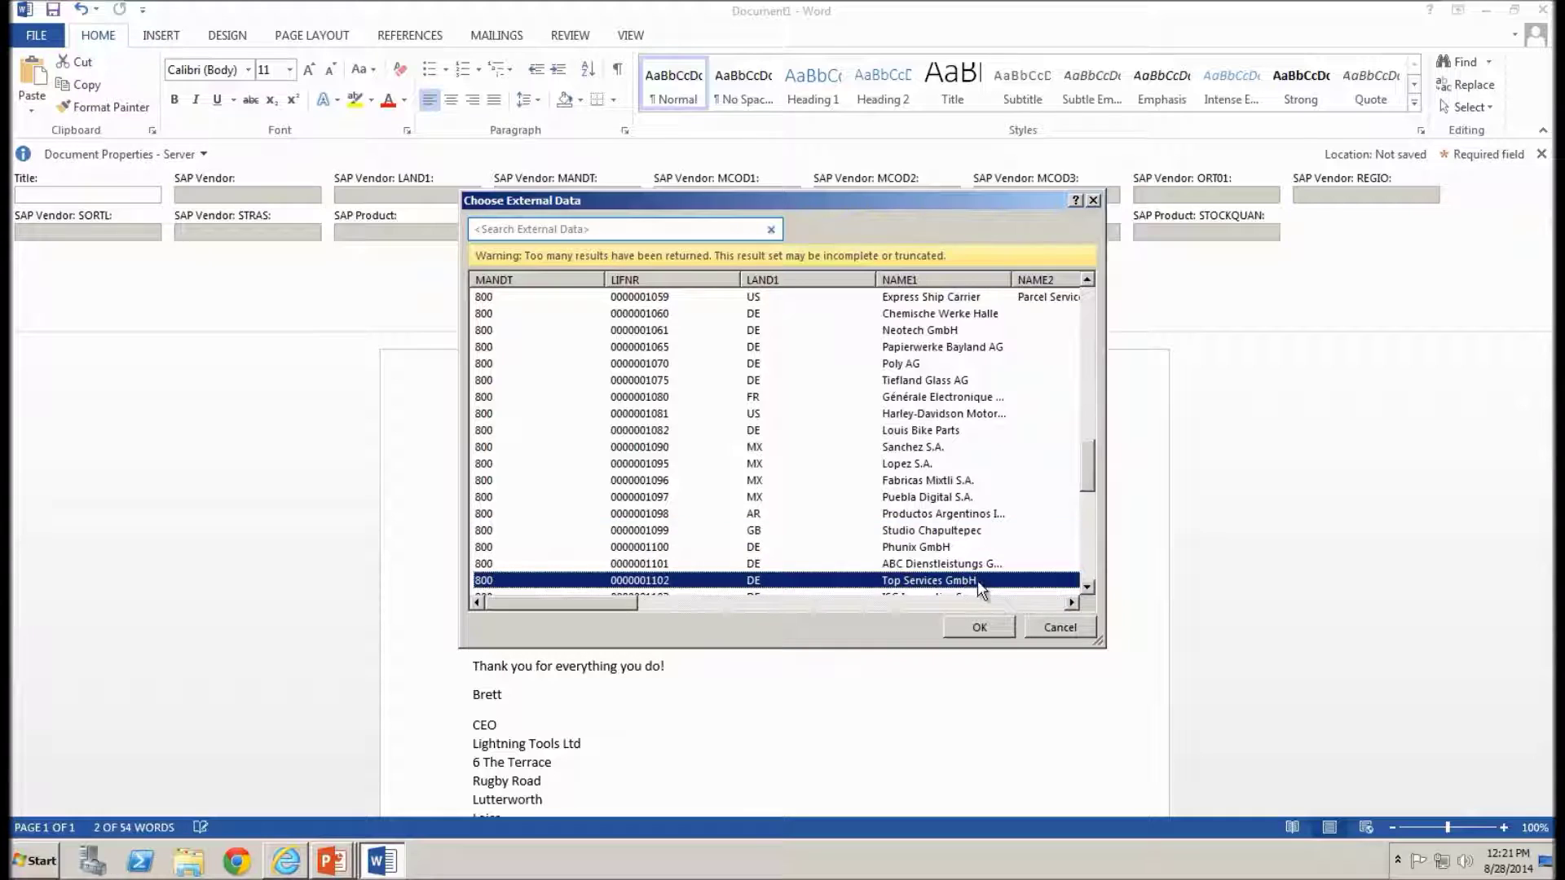
{"action": "left_click", "coordinate": [978, 628]}
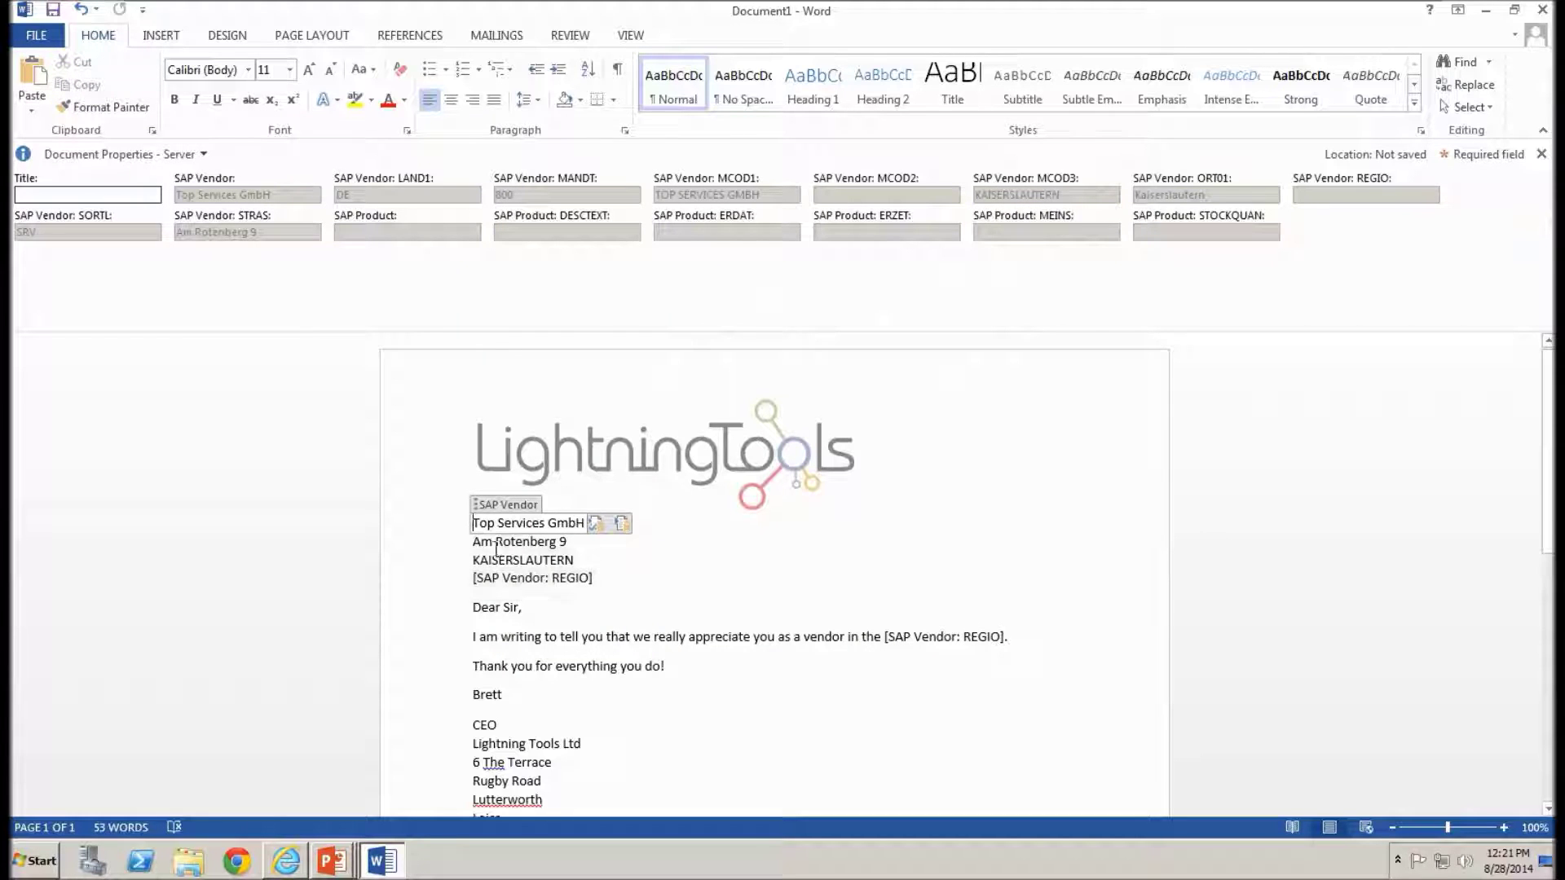
Replace the vendor with Metropol, filling in Kronprinsensgade 11, COPENHAGEN
{"action": "left_click", "coordinate": [622, 526]}
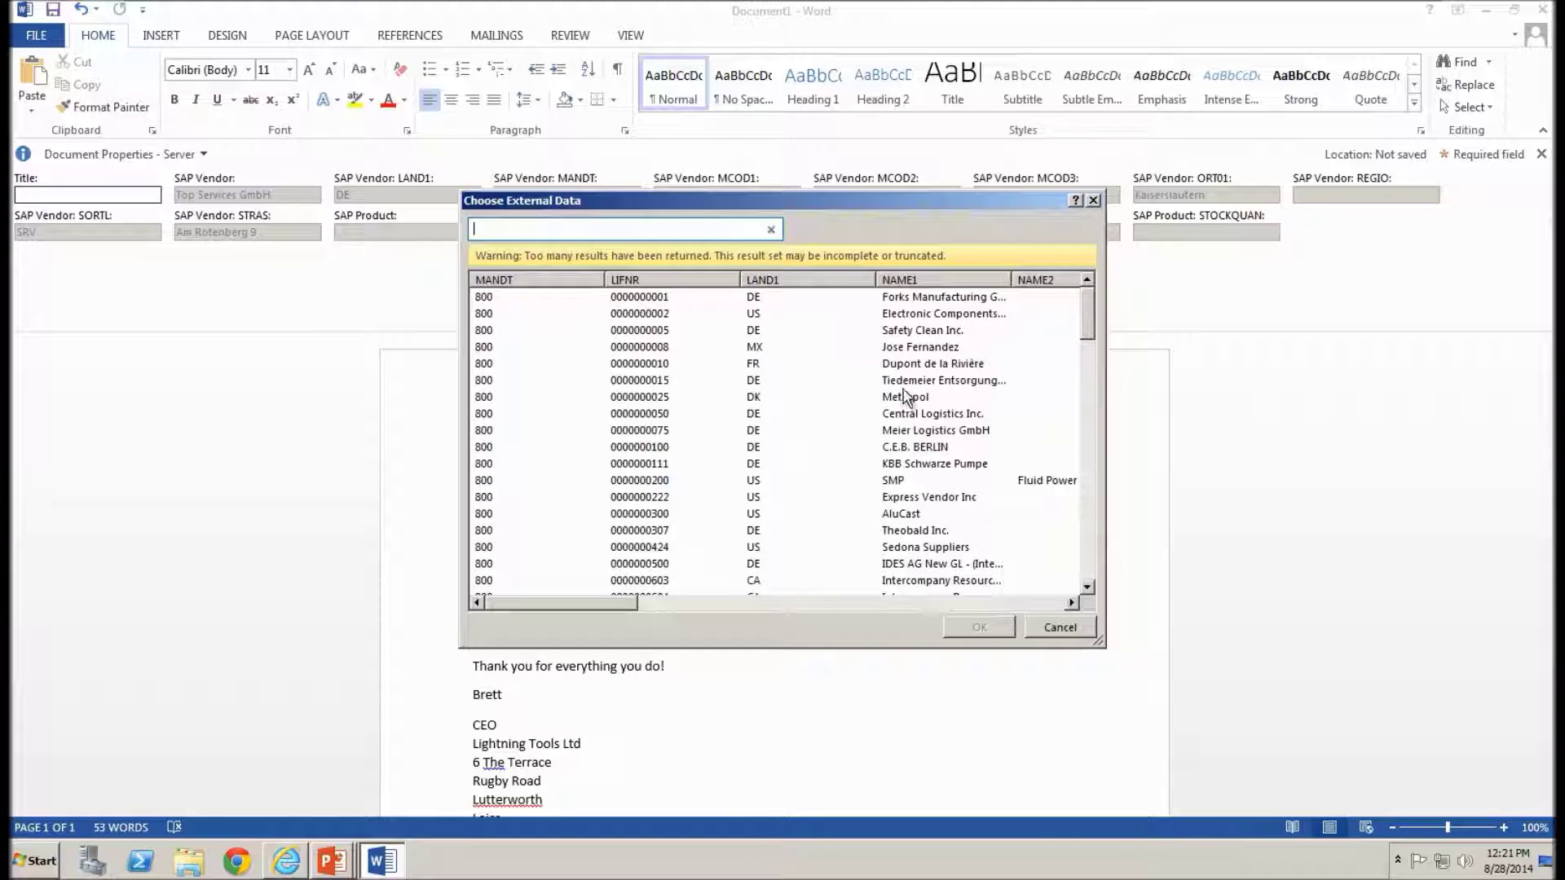
{"action": "left_click", "coordinate": [905, 397]}
{"action": "left_click", "coordinate": [980, 628]}
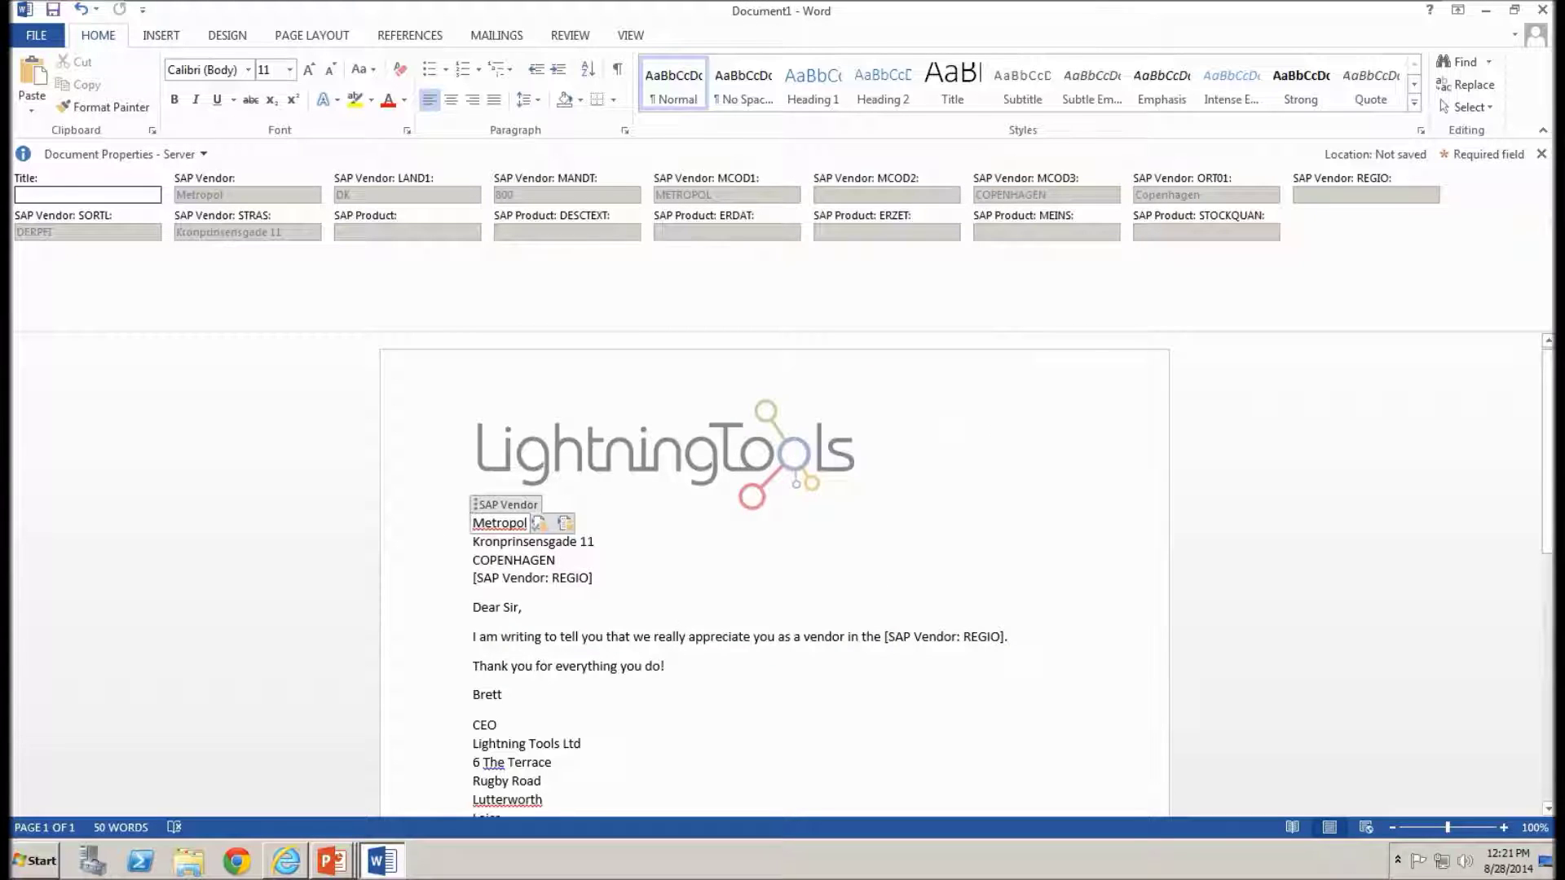
{"action": "left_click", "coordinate": [660, 573]}
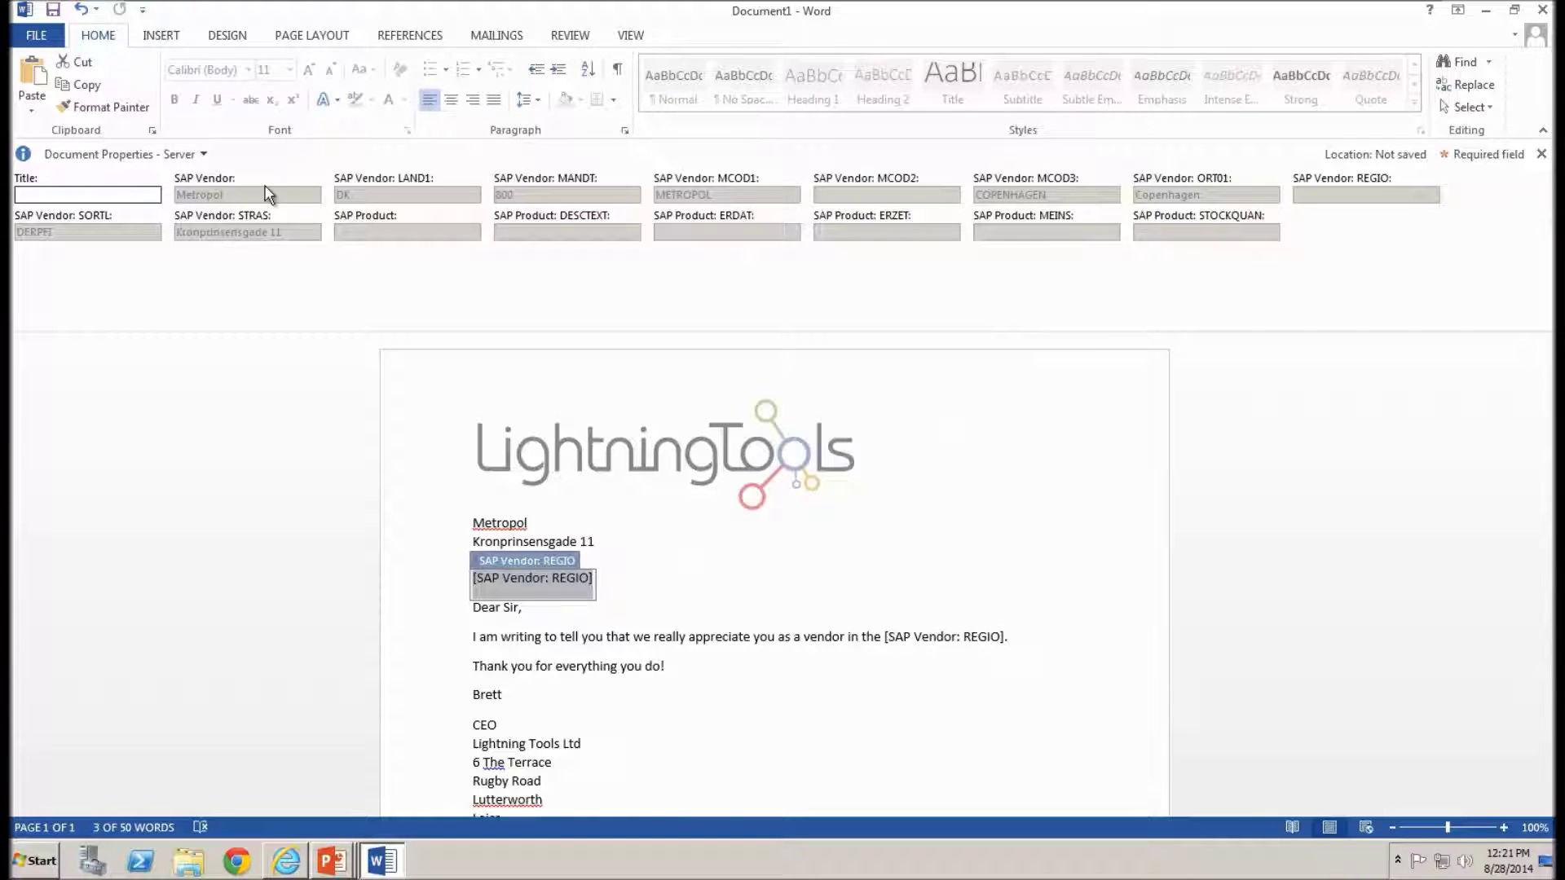
Title the letter 'Letter to Metropol', save it as Metropol.docx in Shared Documents, and close it
{"action": "left_click", "coordinate": [99, 193]}
{"action": "type", "text": "L"}
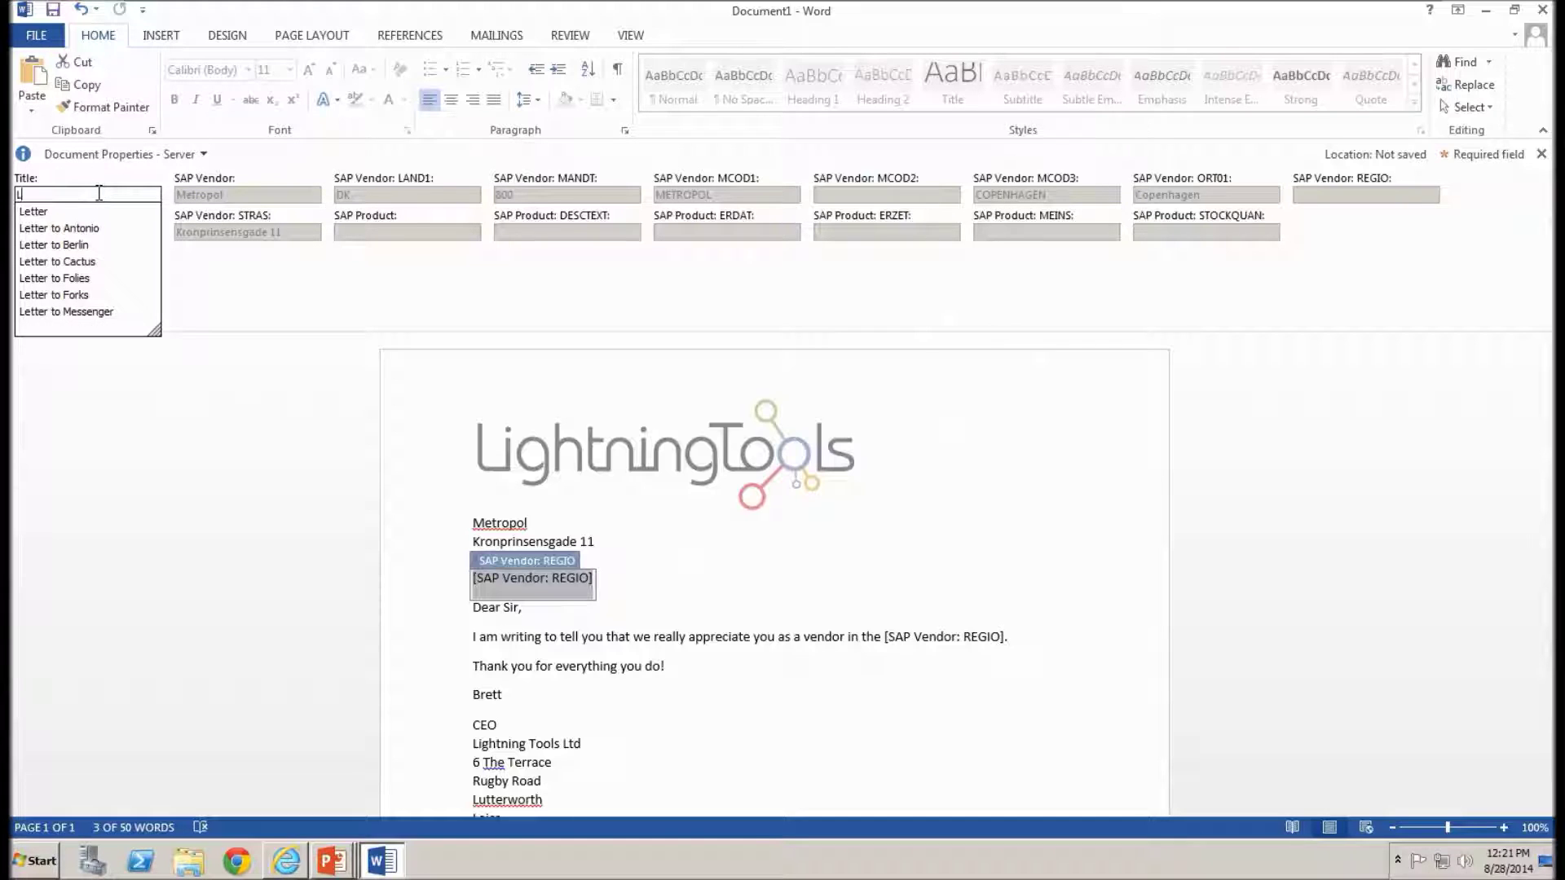
{"action": "type", "text": "etter to Metropol"}
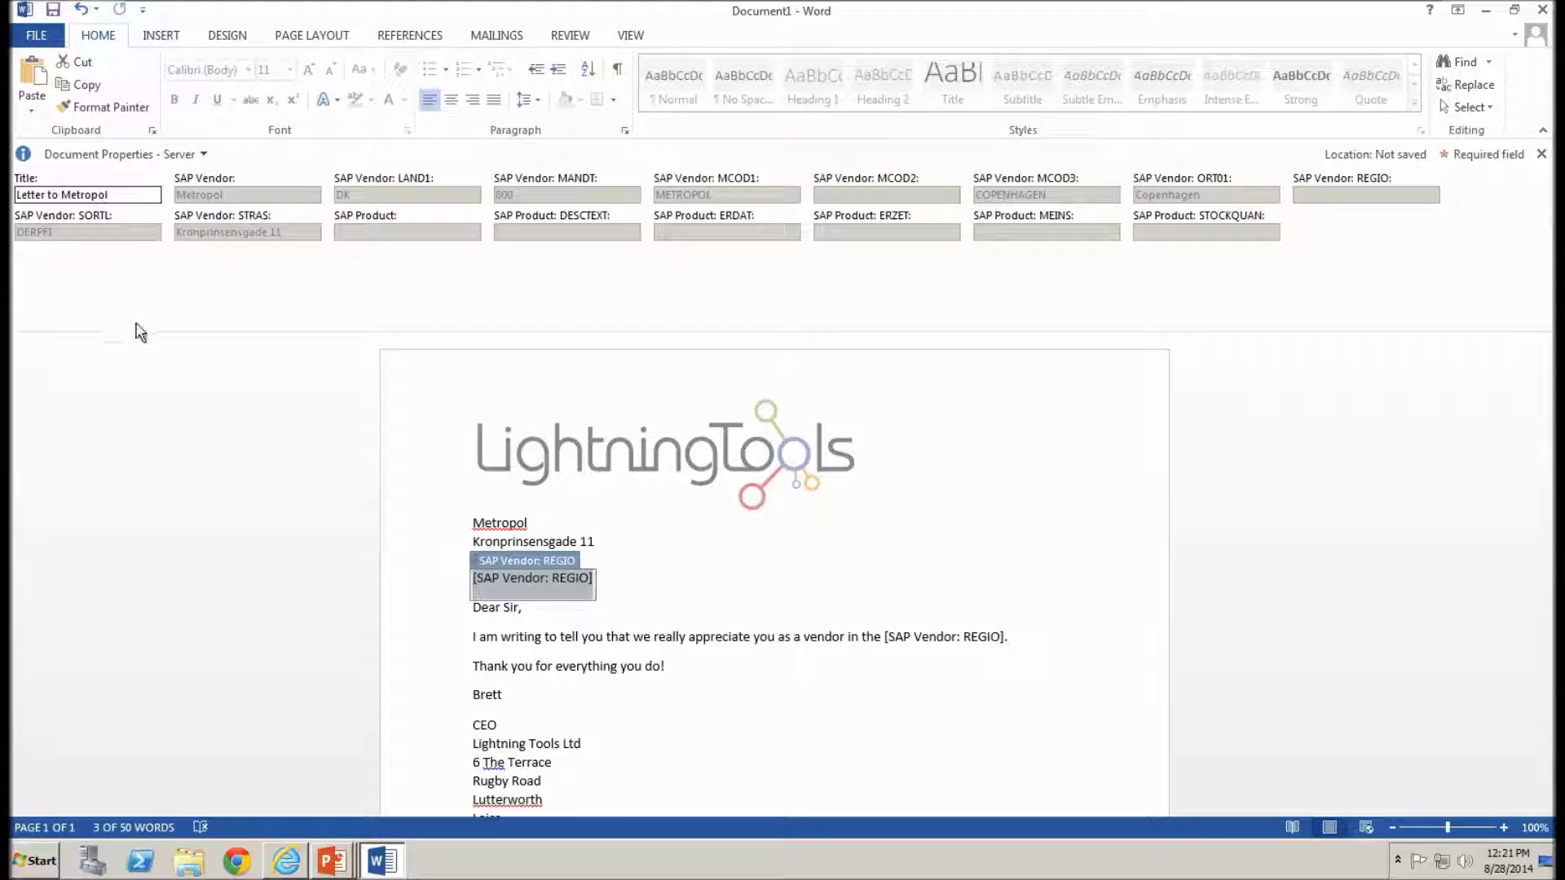
{"action": "left_click", "coordinate": [55, 10]}
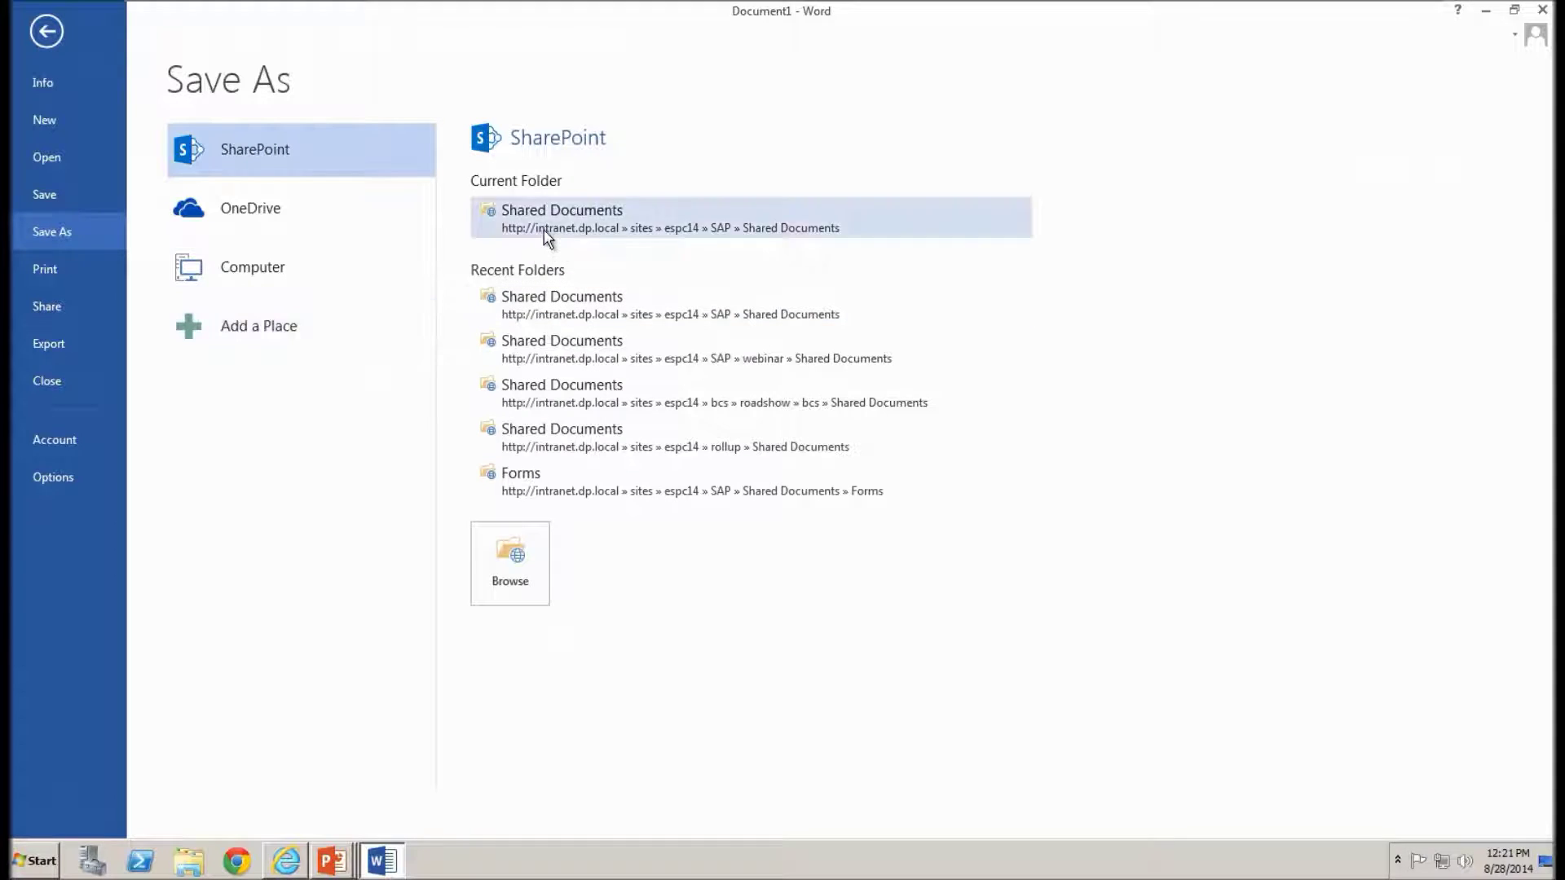
{"action": "left_click", "coordinate": [544, 232]}
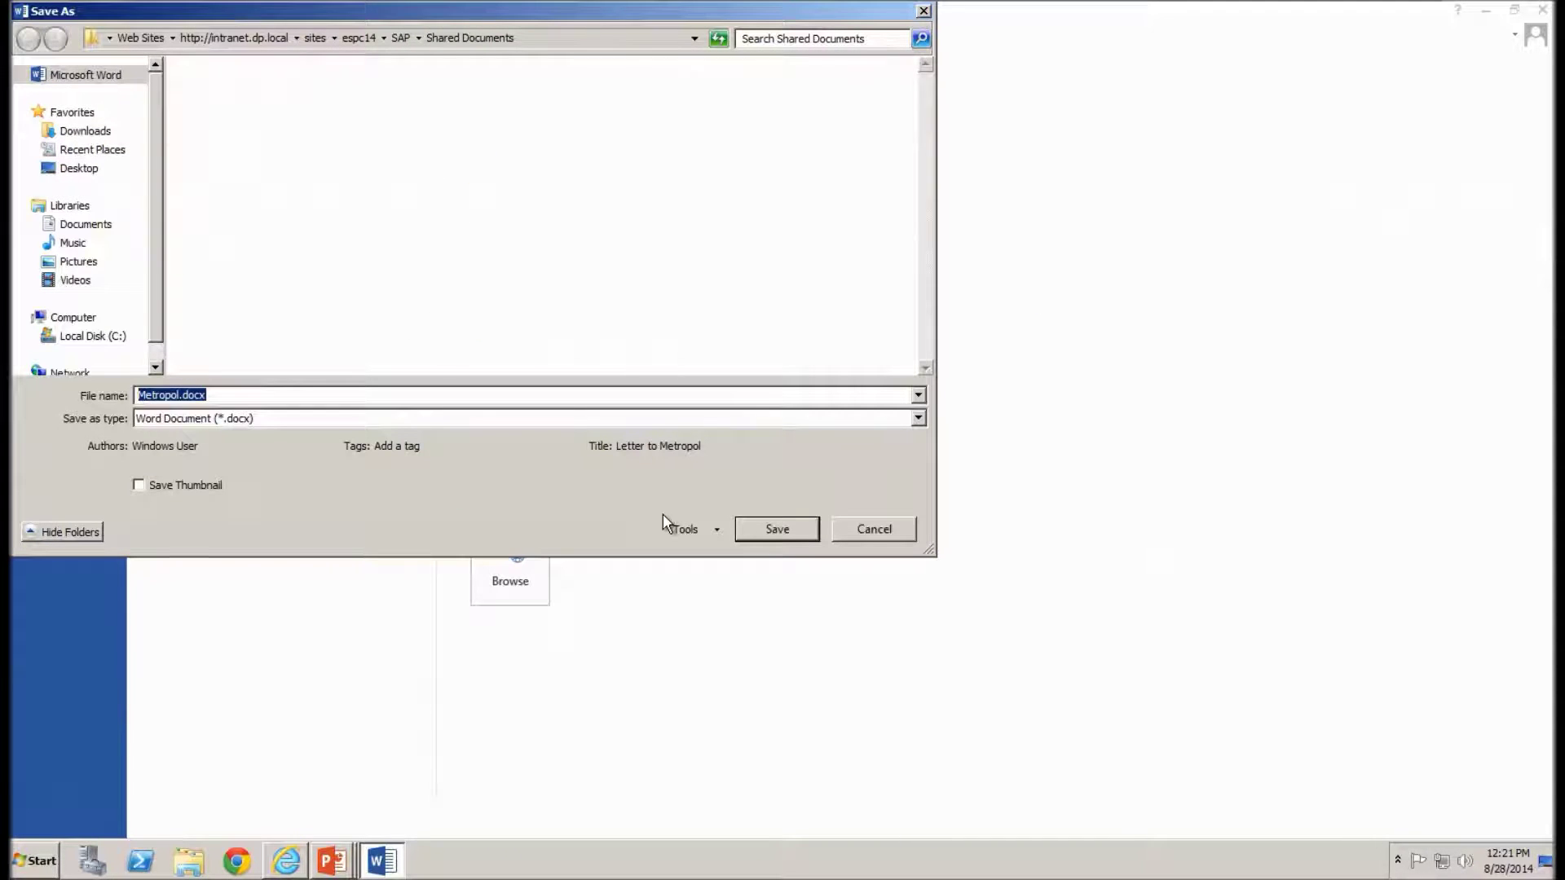
{"action": "left_click", "coordinate": [777, 529]}
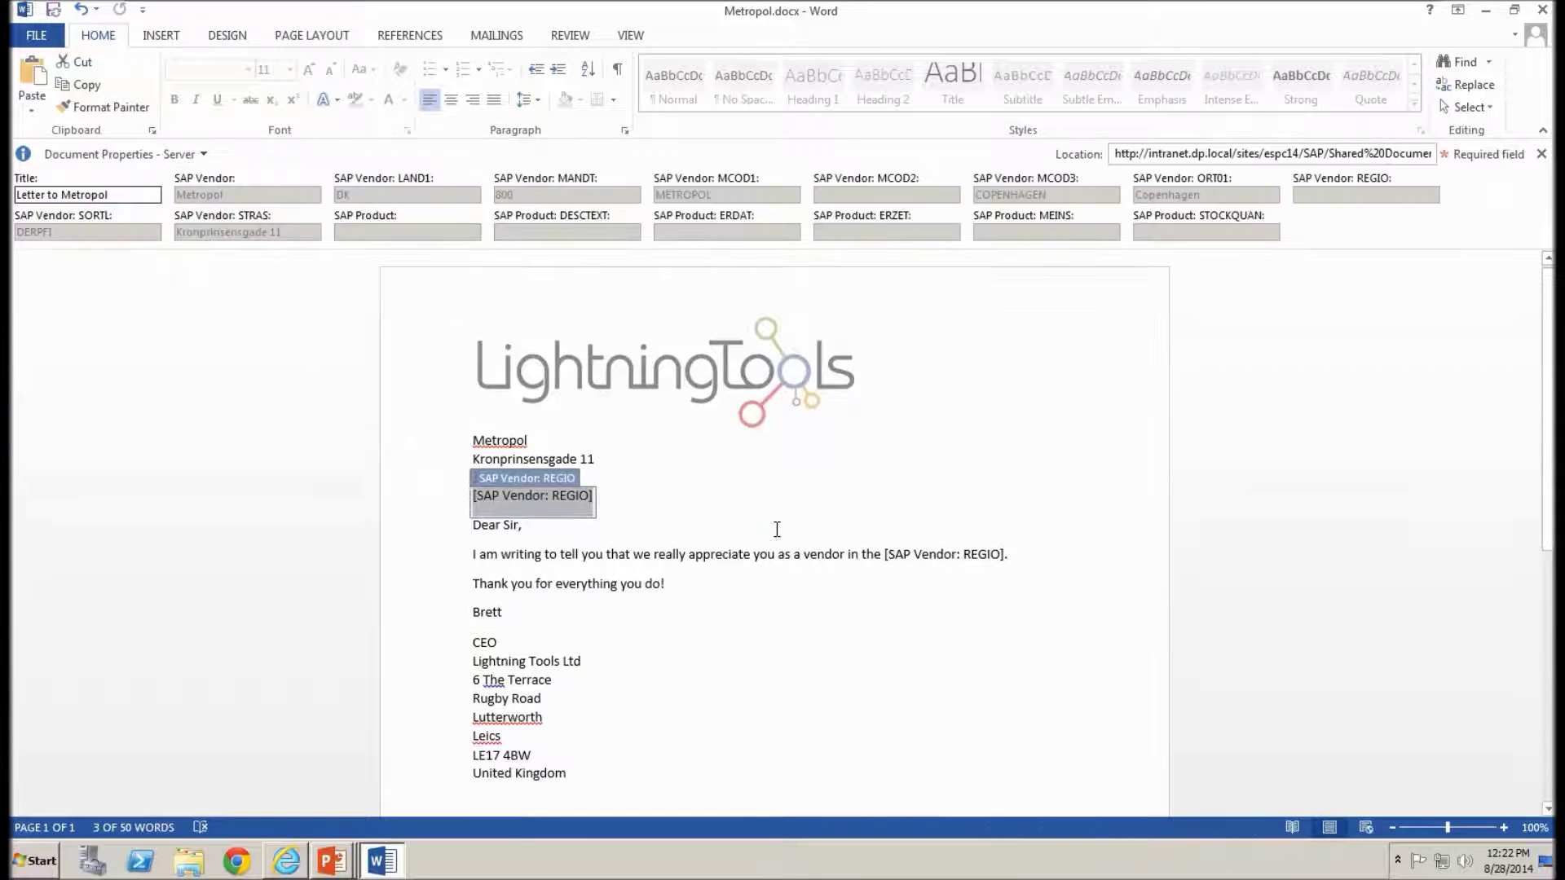
{"action": "left_click", "coordinate": [1543, 10]}
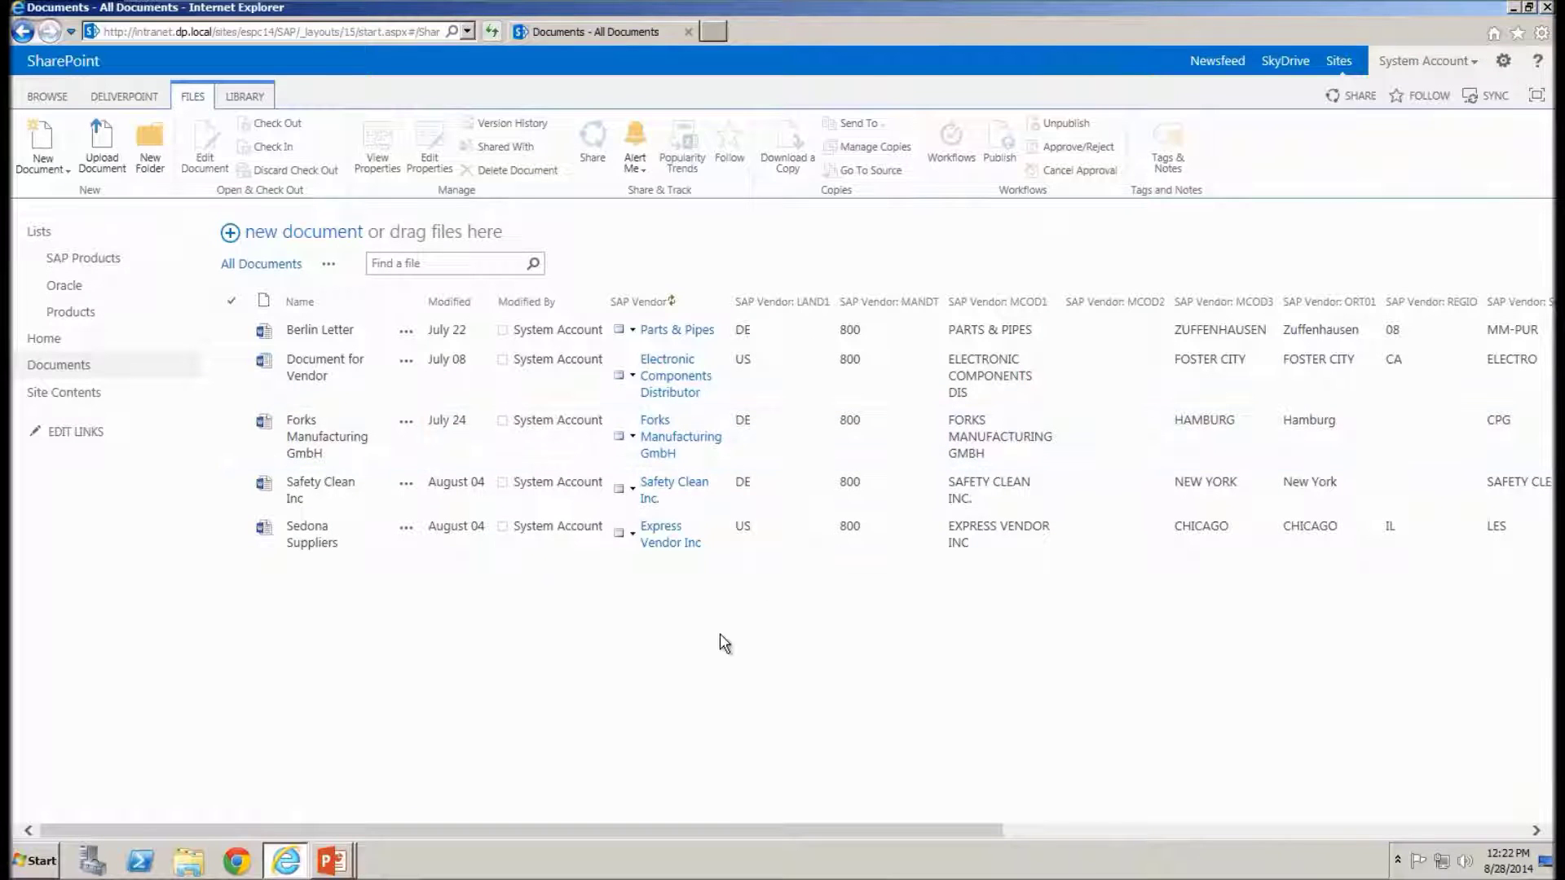
Refresh the Documents library so Metropol appears tagged DK, 800 and COPENHAGEN
{"action": "right_click", "coordinate": [724, 640]}
{"action": "left_click", "coordinate": [802, 565]}
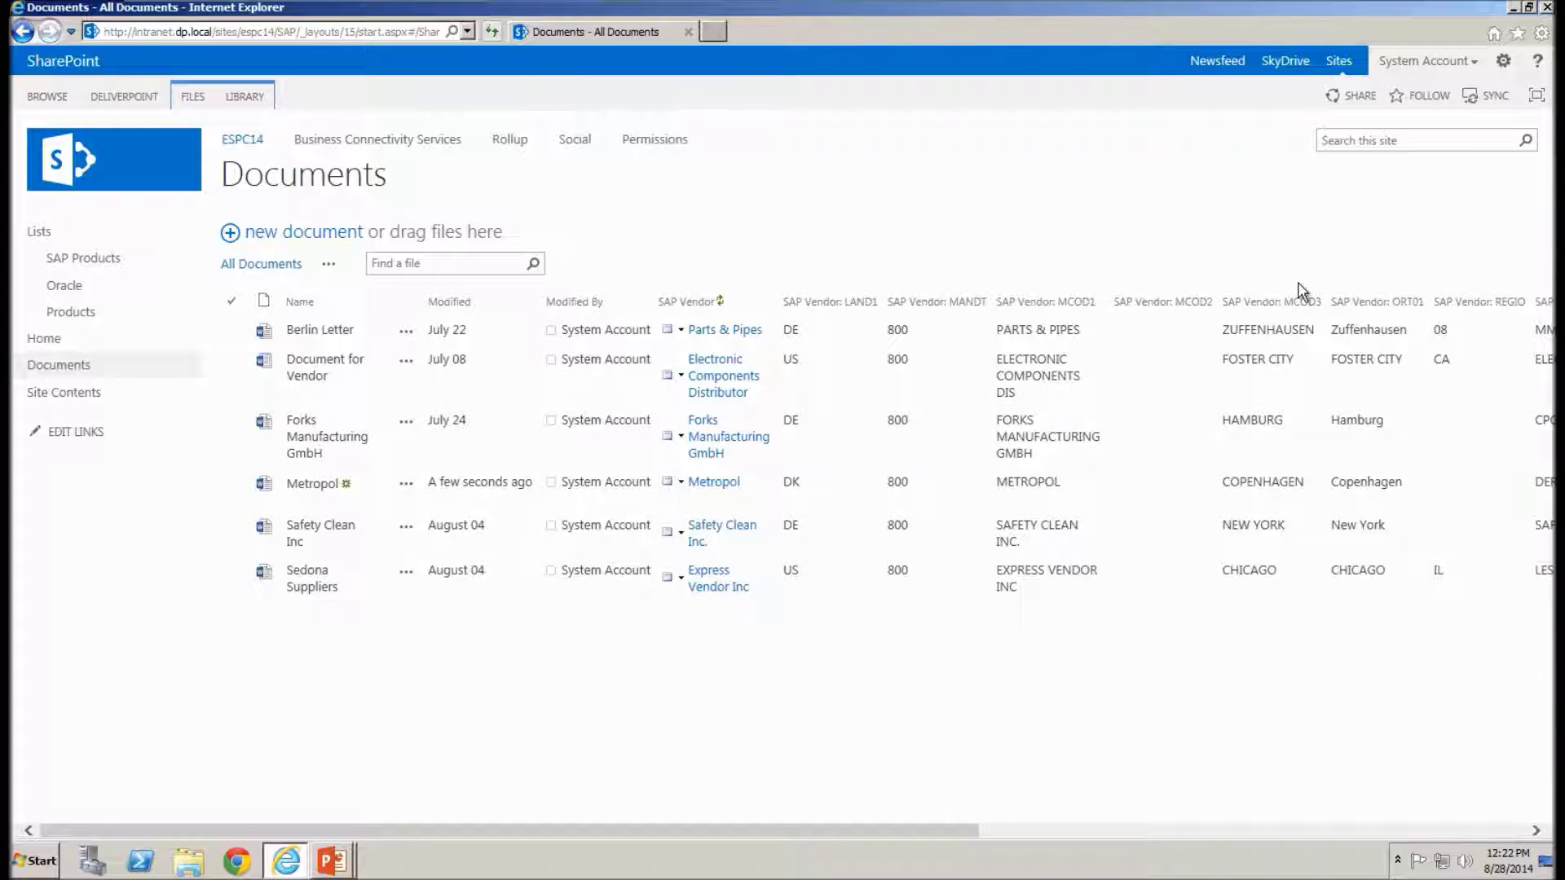
Add a Document Library app named 'SAP Vendors' and open it
{"action": "left_click", "coordinate": [1504, 61]}
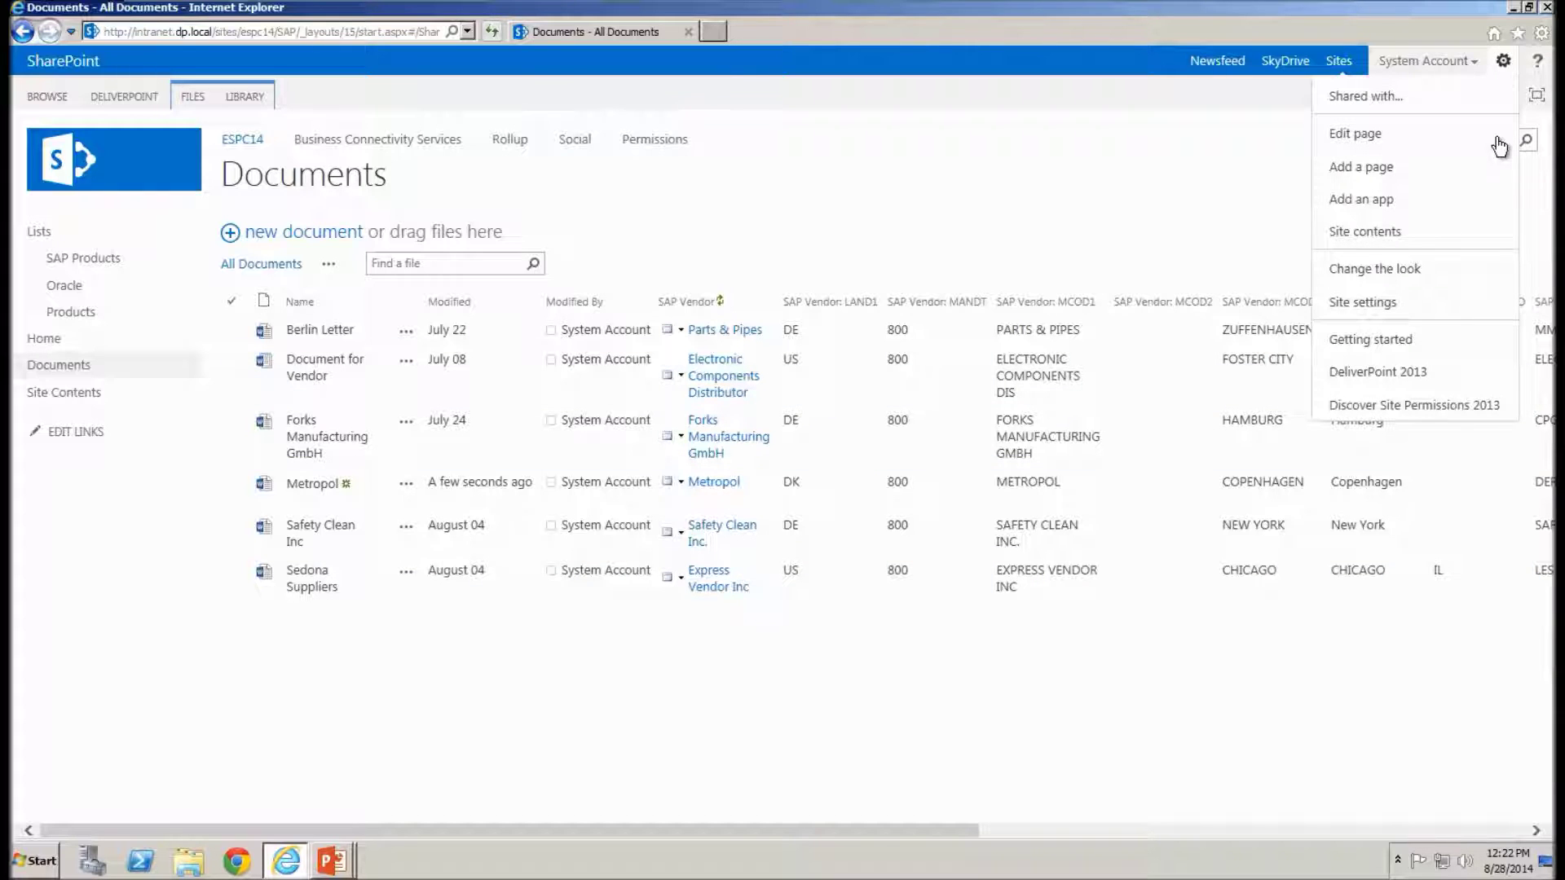
{"action": "left_click", "coordinate": [1384, 204]}
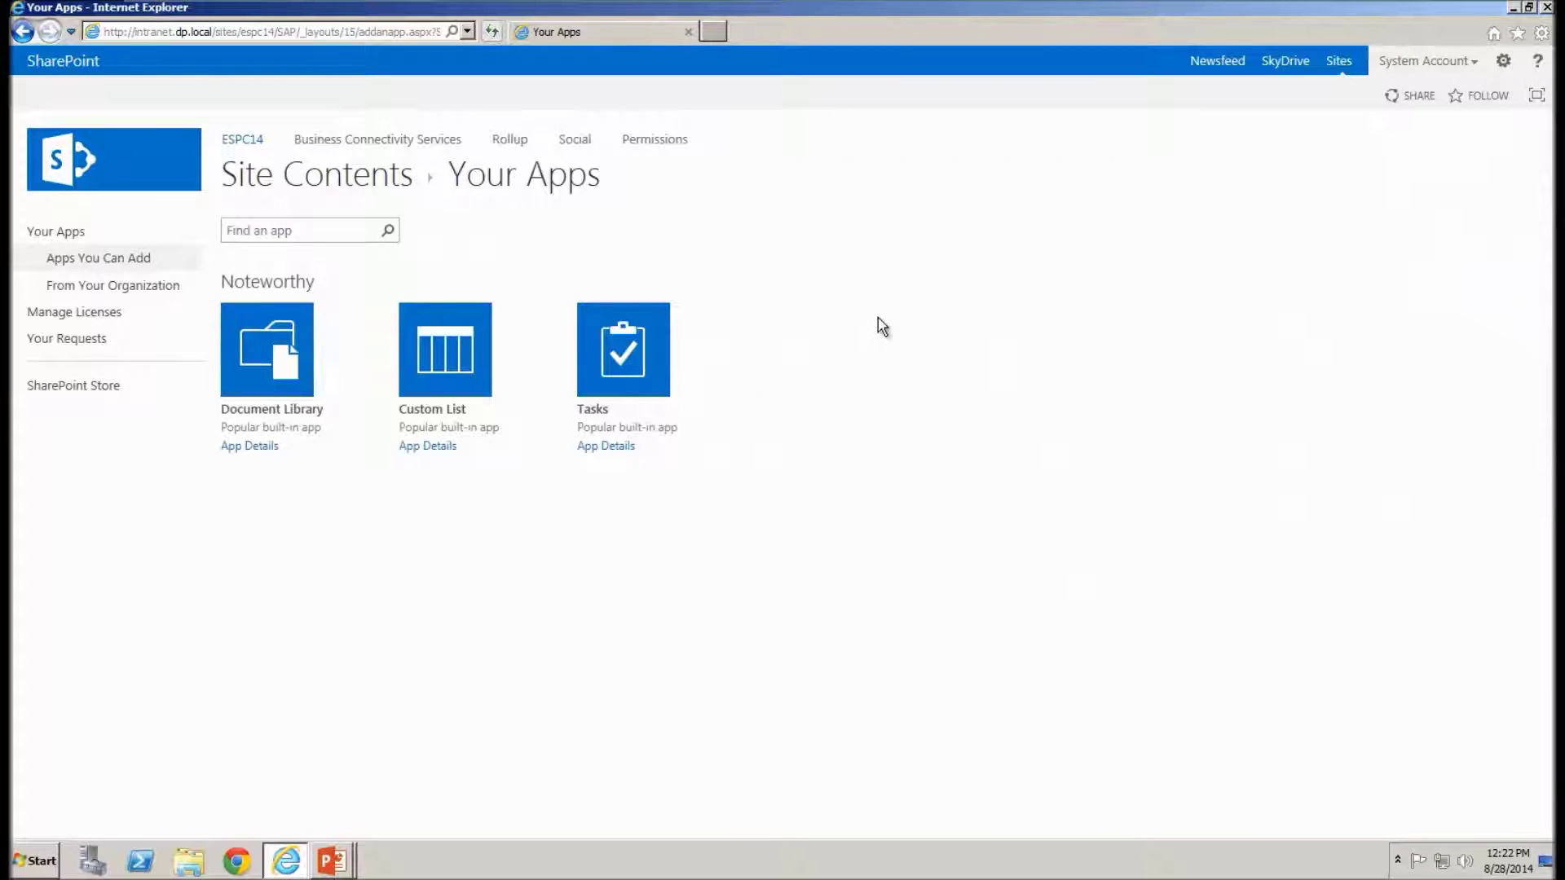
{"action": "left_click", "coordinate": [293, 372]}
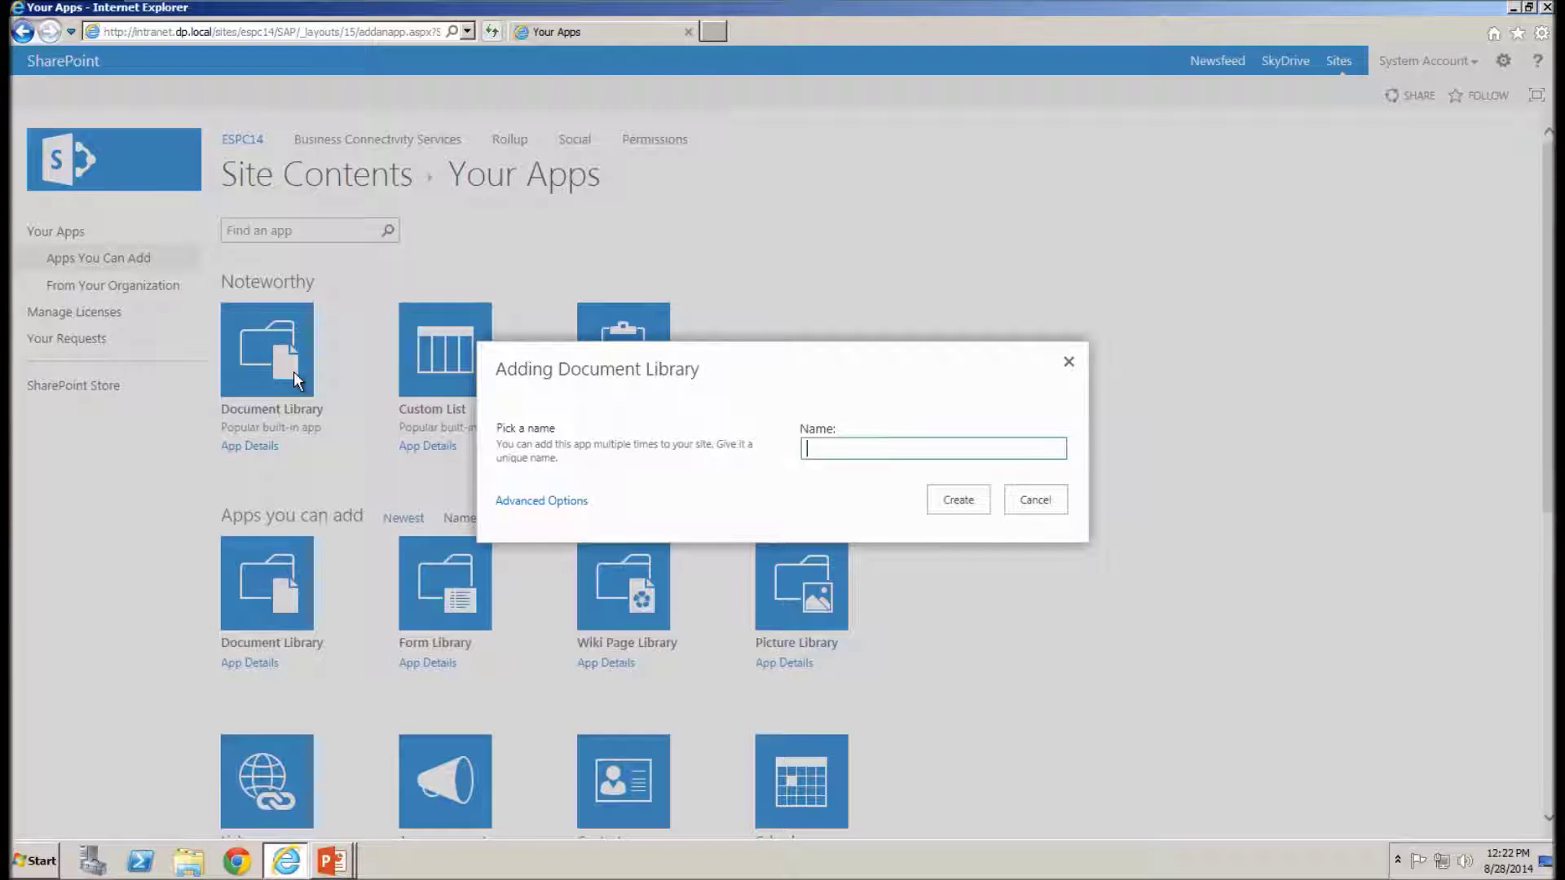
{"action": "type", "text": "SAP Vendors"}
{"action": "left_click", "coordinate": [960, 503]}
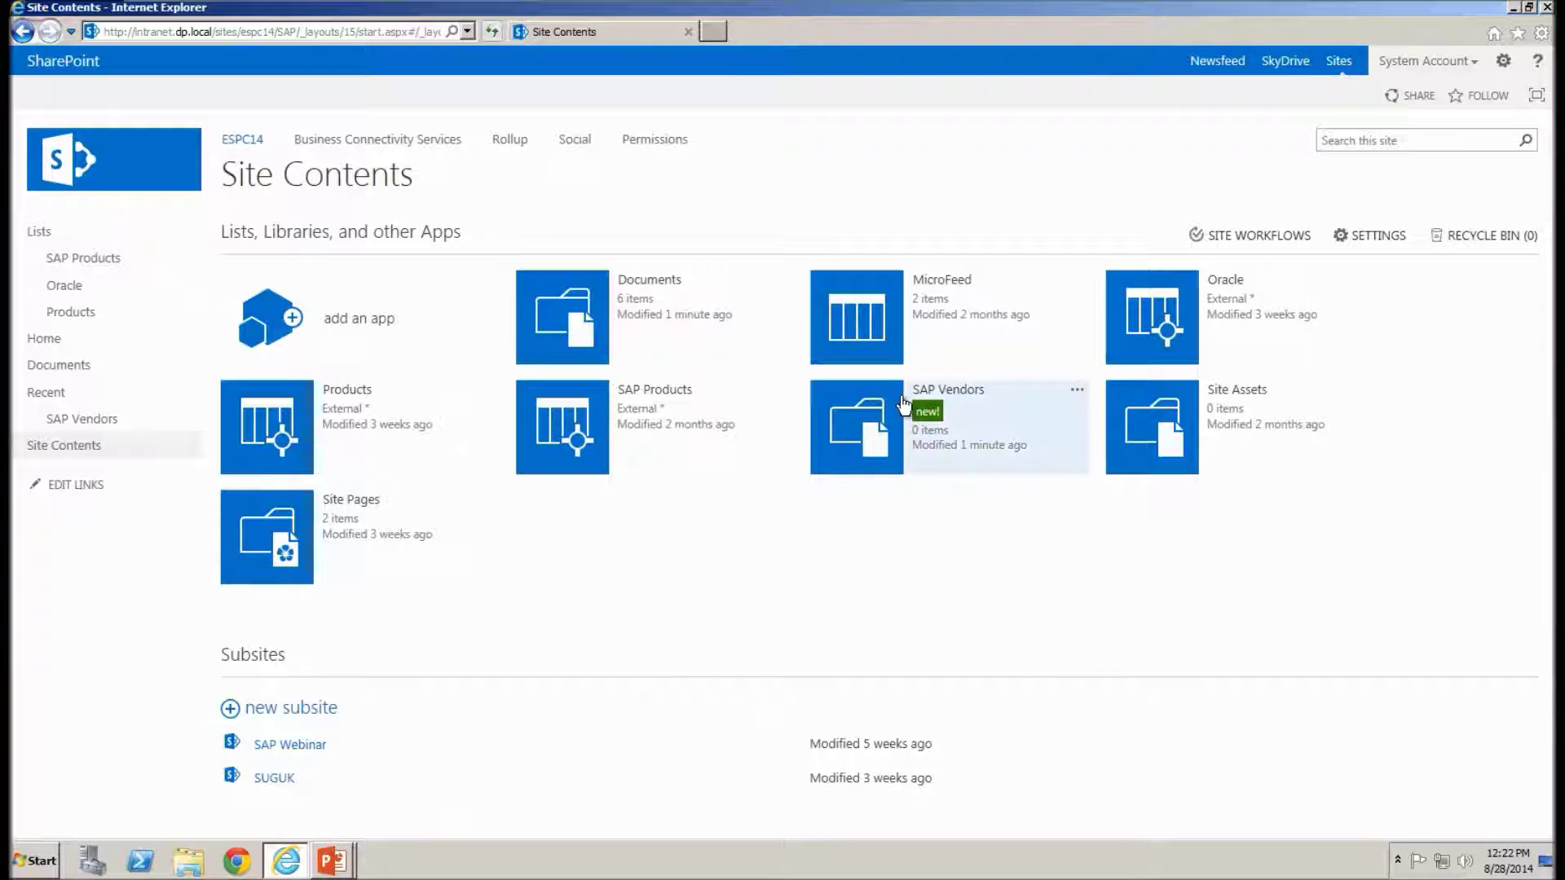
{"action": "left_click", "coordinate": [881, 437]}
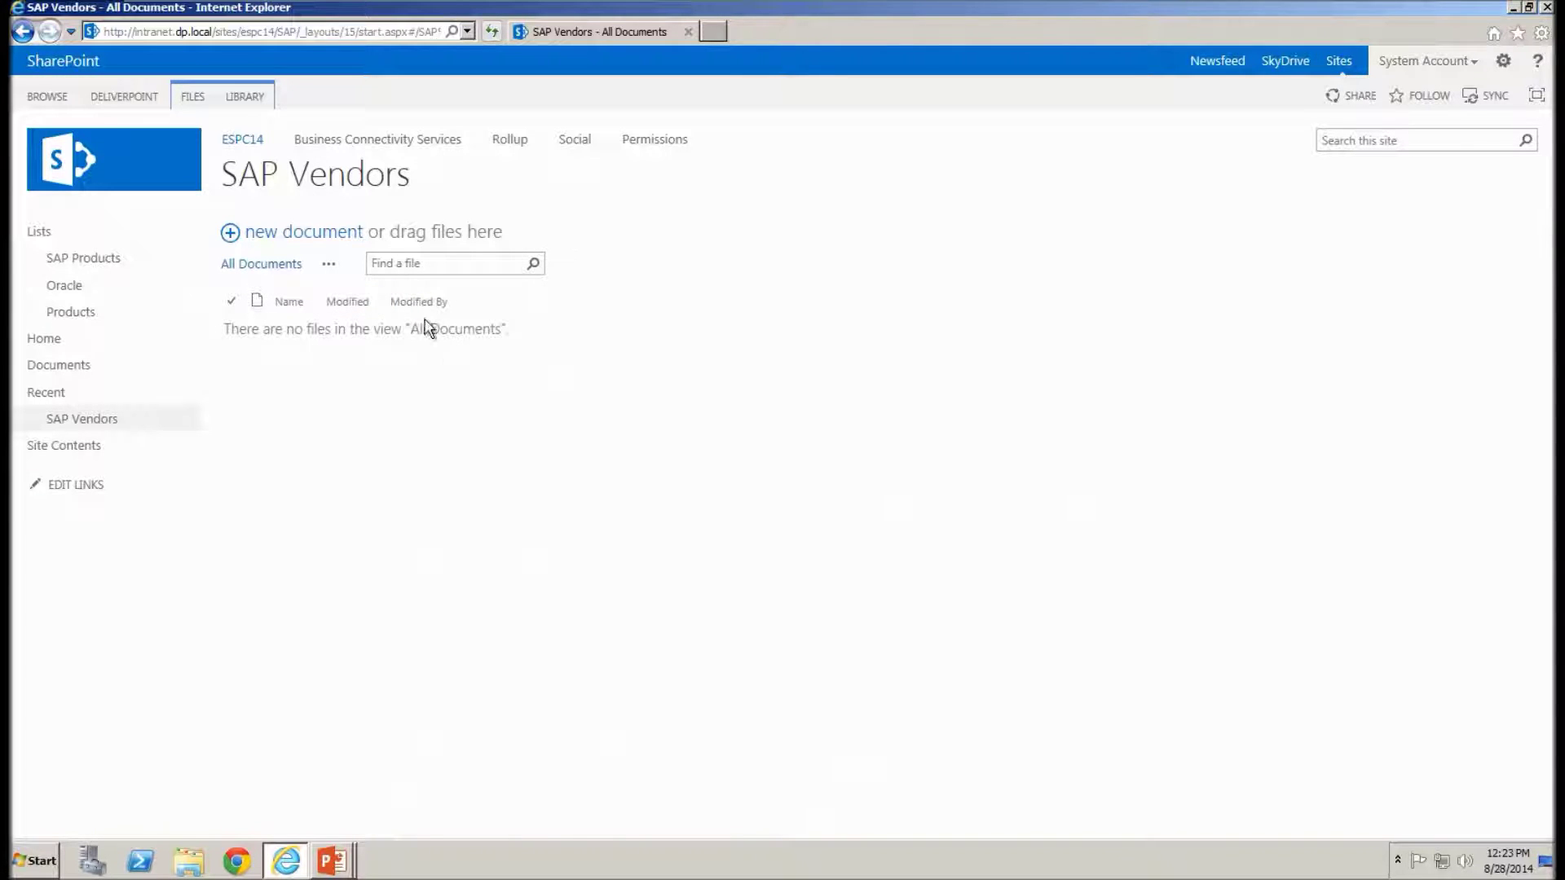
Open the SAP Vendors Library Settings and scroll down to its Columns list
{"action": "left_click", "coordinate": [246, 102]}
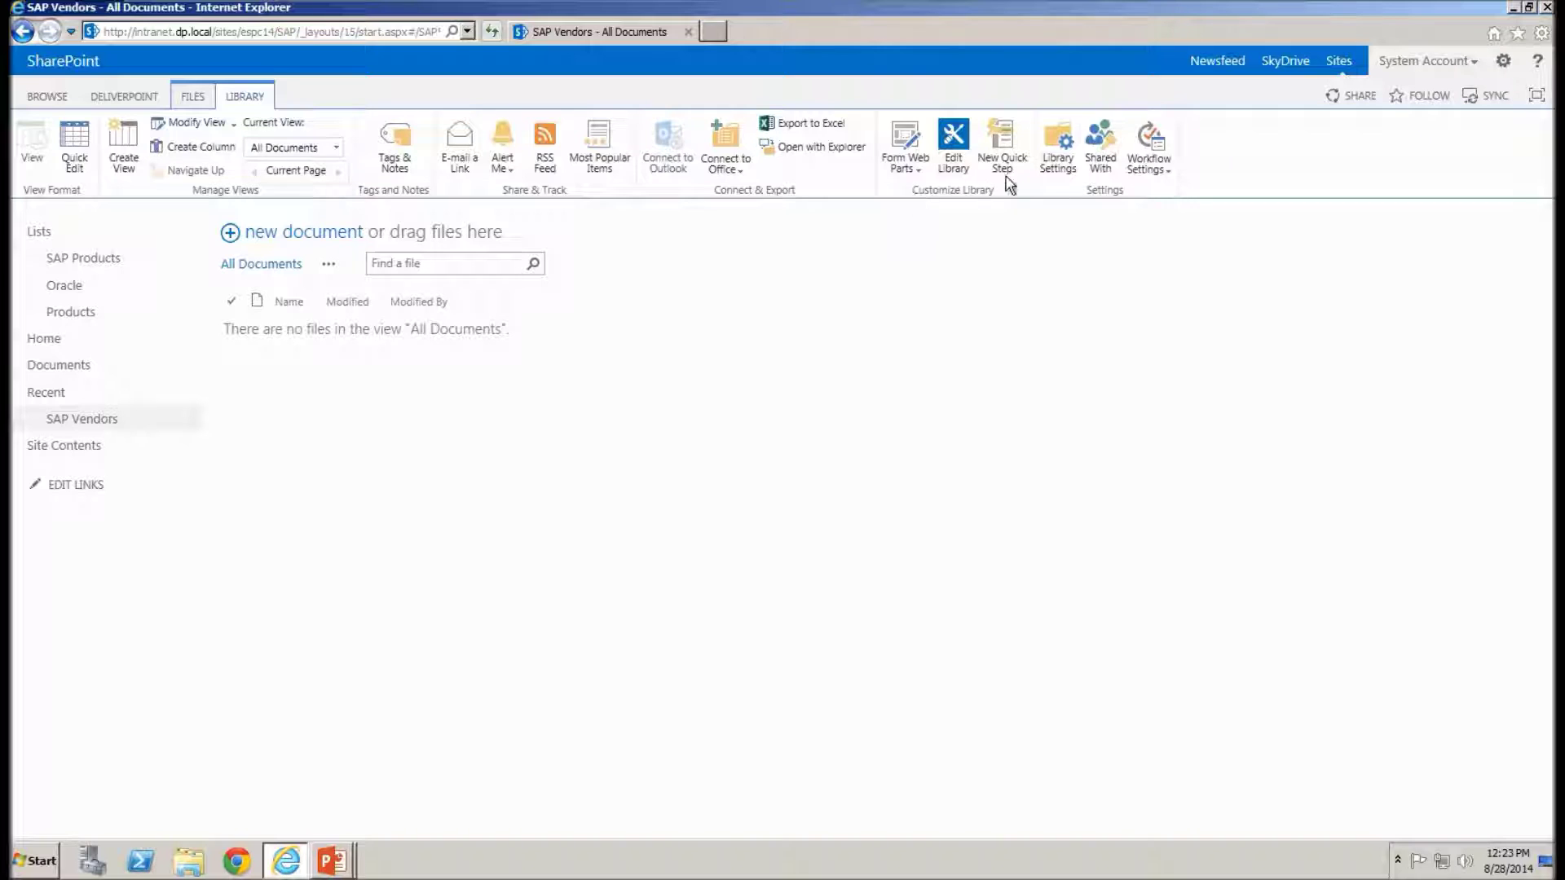
{"action": "left_click", "coordinate": [1056, 163]}
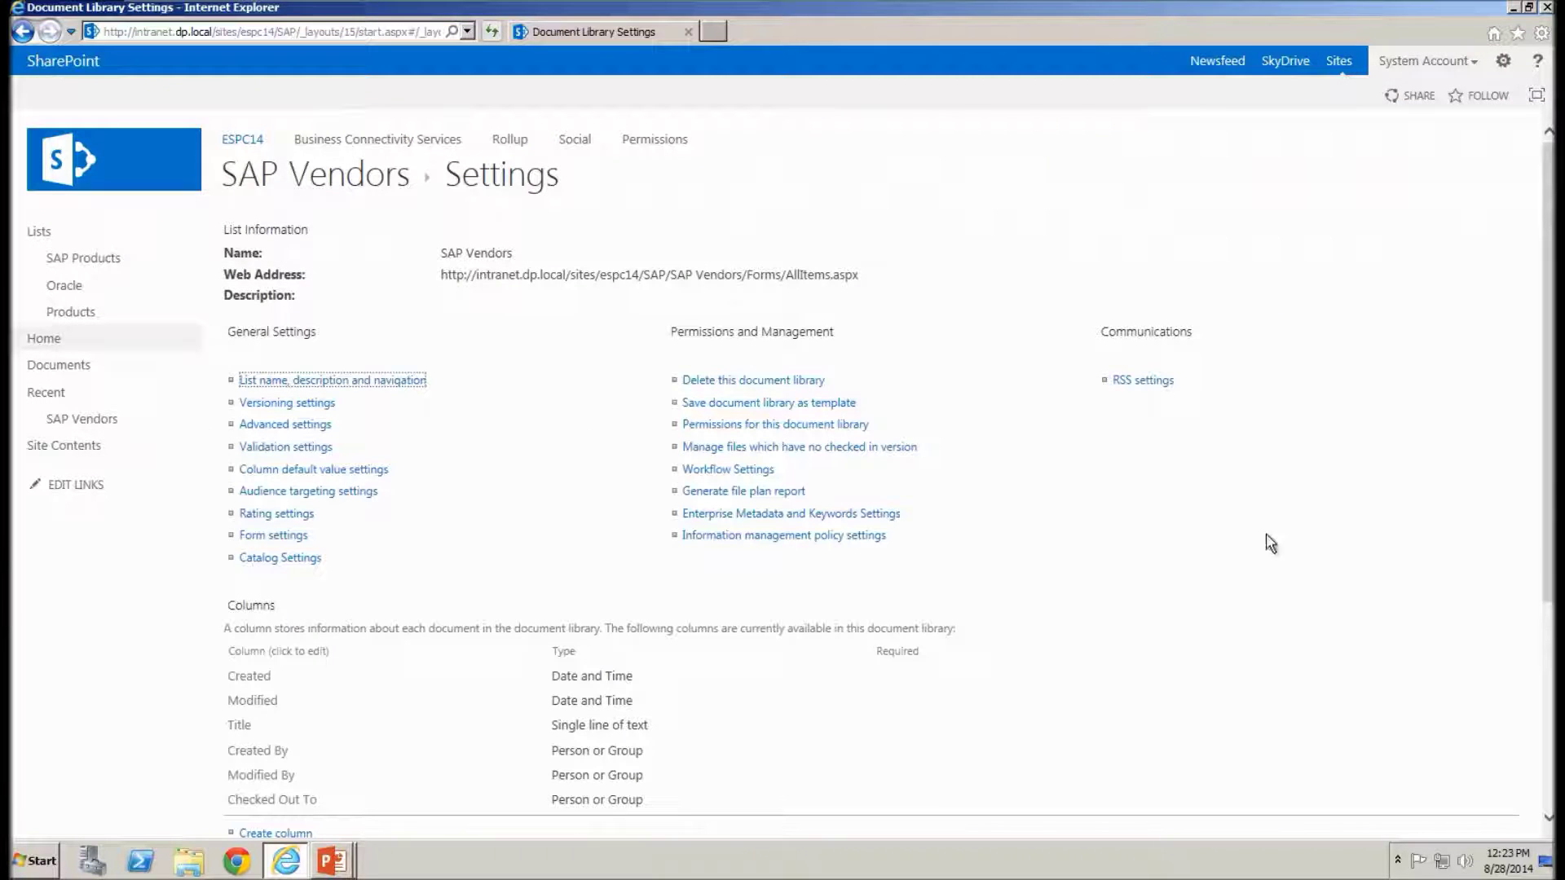
{"action": "left_click_drag", "start_coordinate": [1552, 493], "coordinate": [1552, 620]}
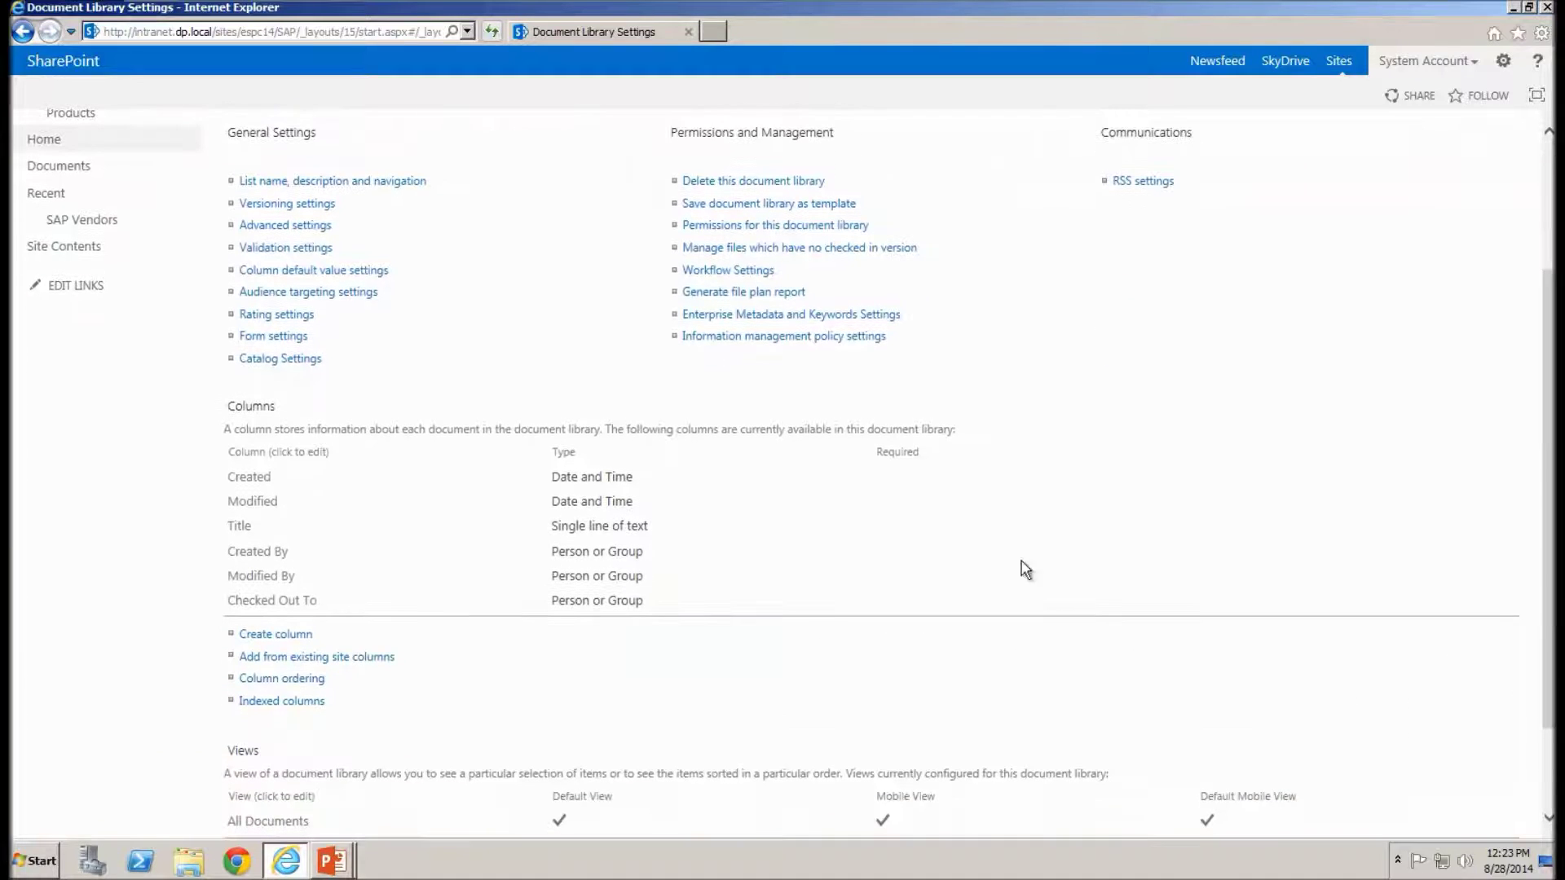
Create an External Data column named 'SAP Vendor' using the LFA1 external content type
{"action": "left_click", "coordinate": [283, 638]}
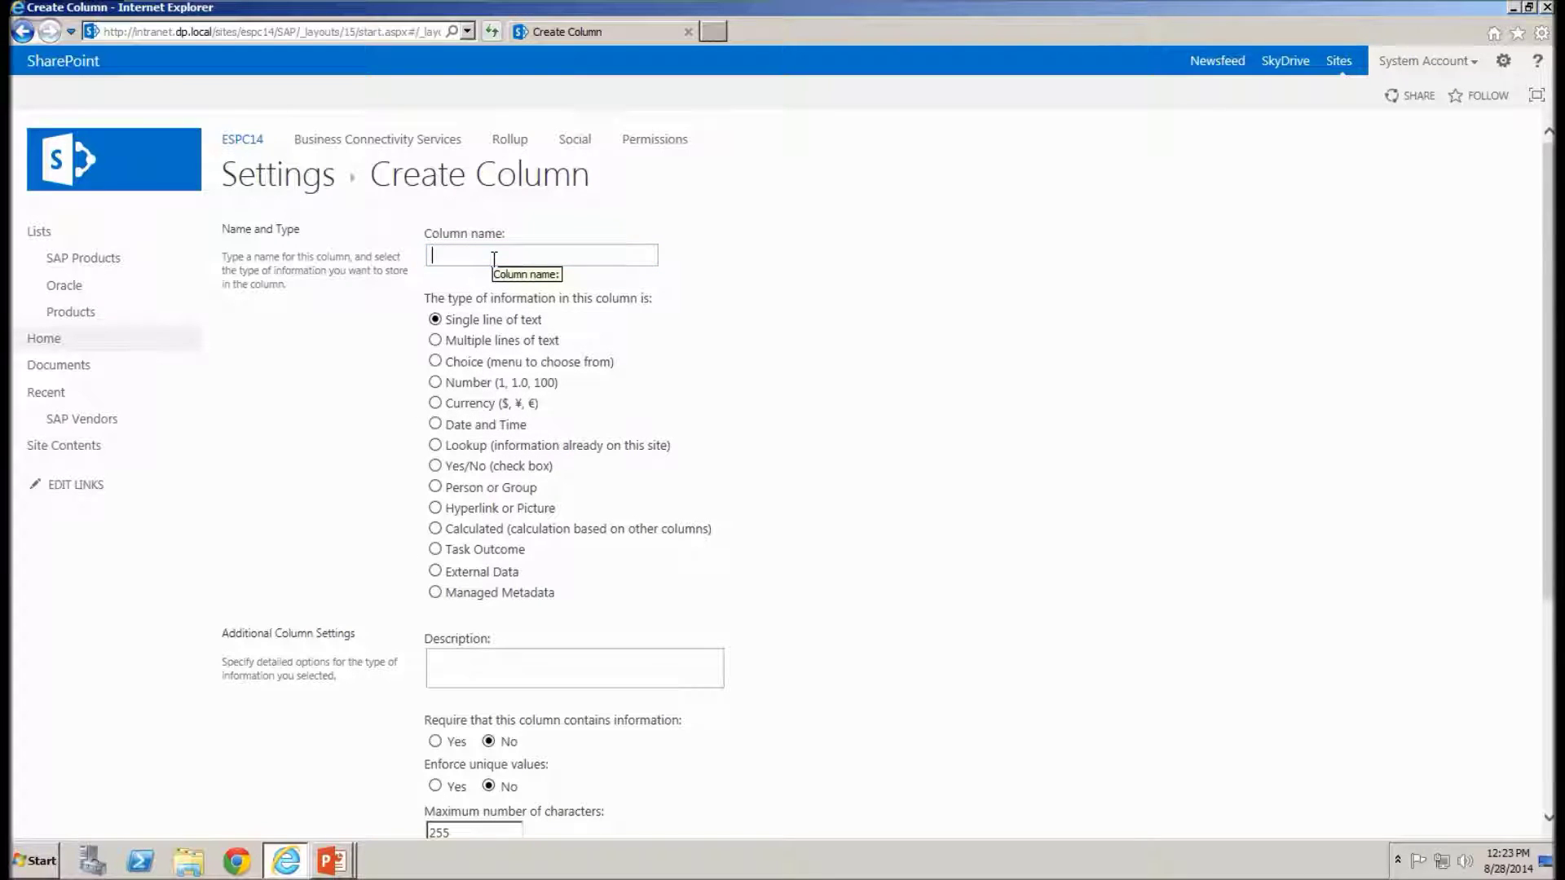
{"action": "type", "text": "SAP Vendor"}
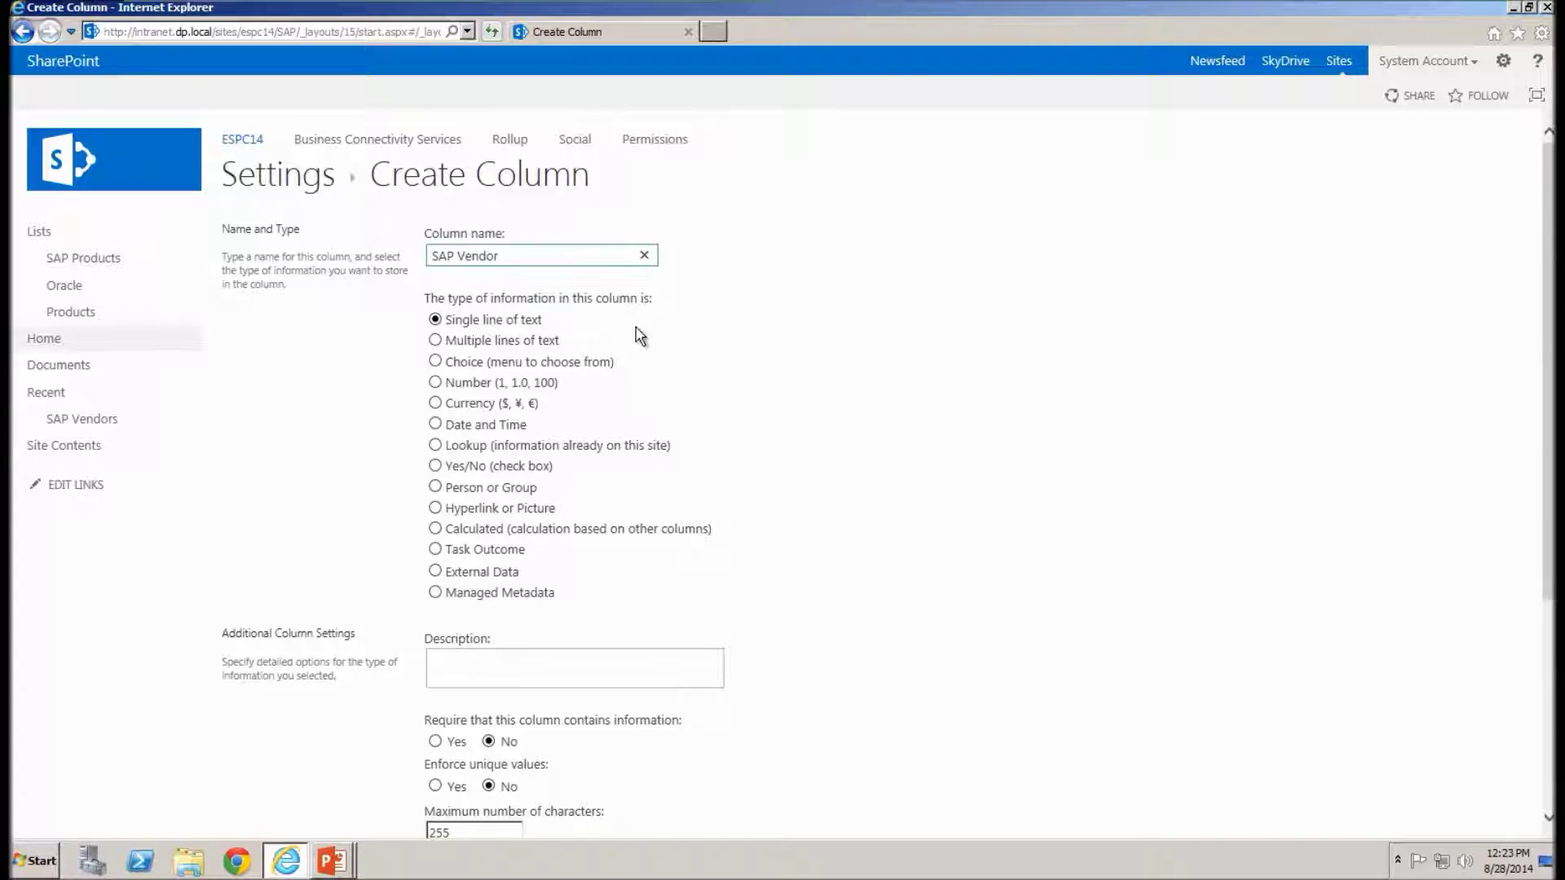
{"action": "left_click", "coordinate": [474, 574]}
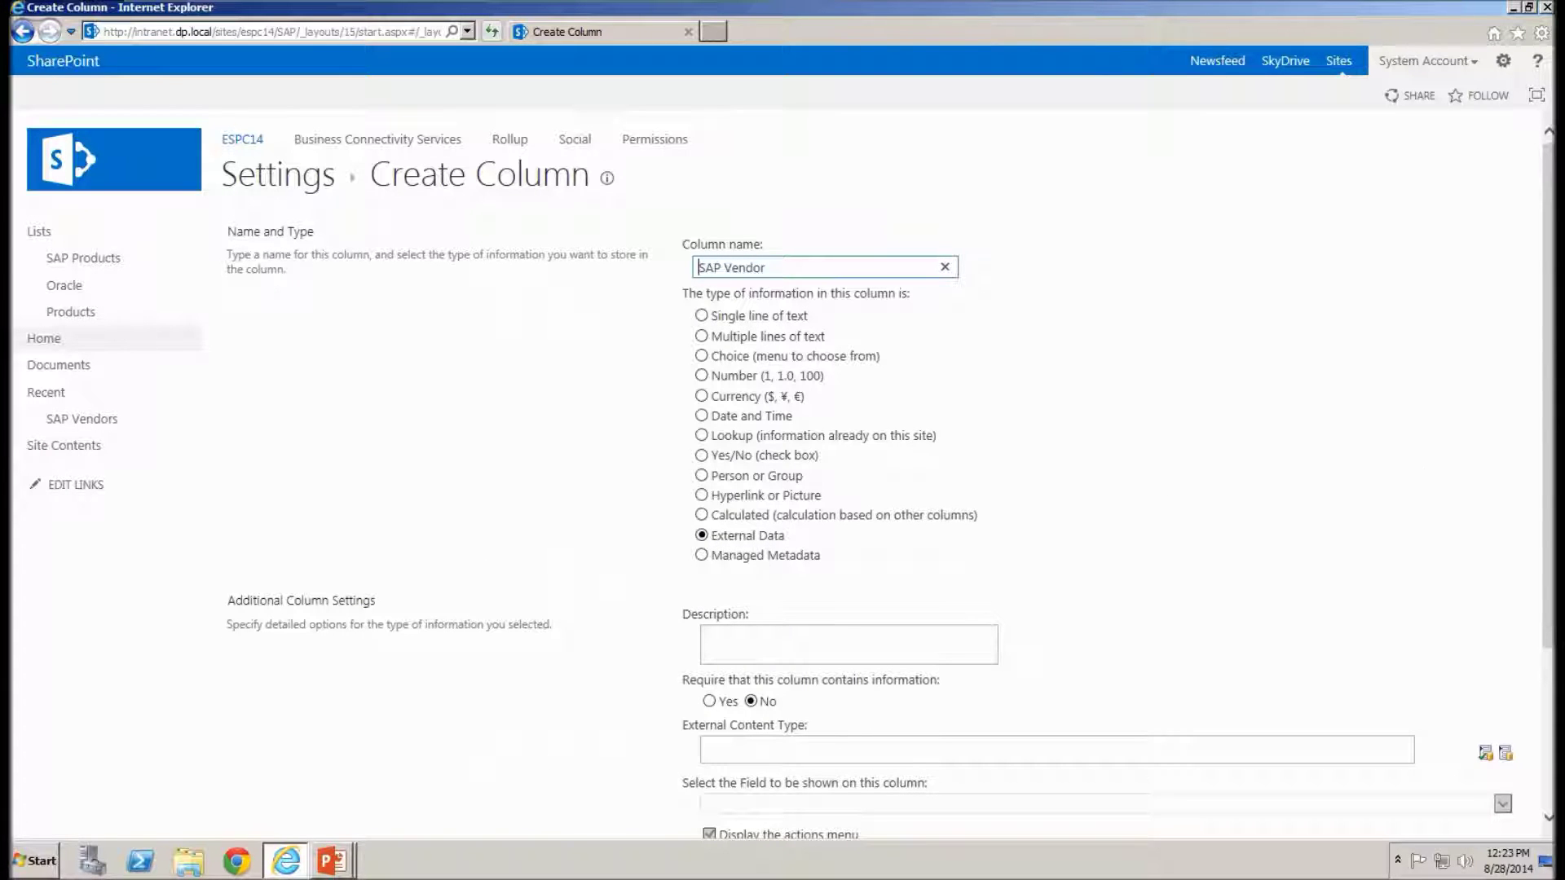
{"action": "scroll", "coordinate": [1402, 612], "scroll_direction": "down", "scroll_amount": 3}
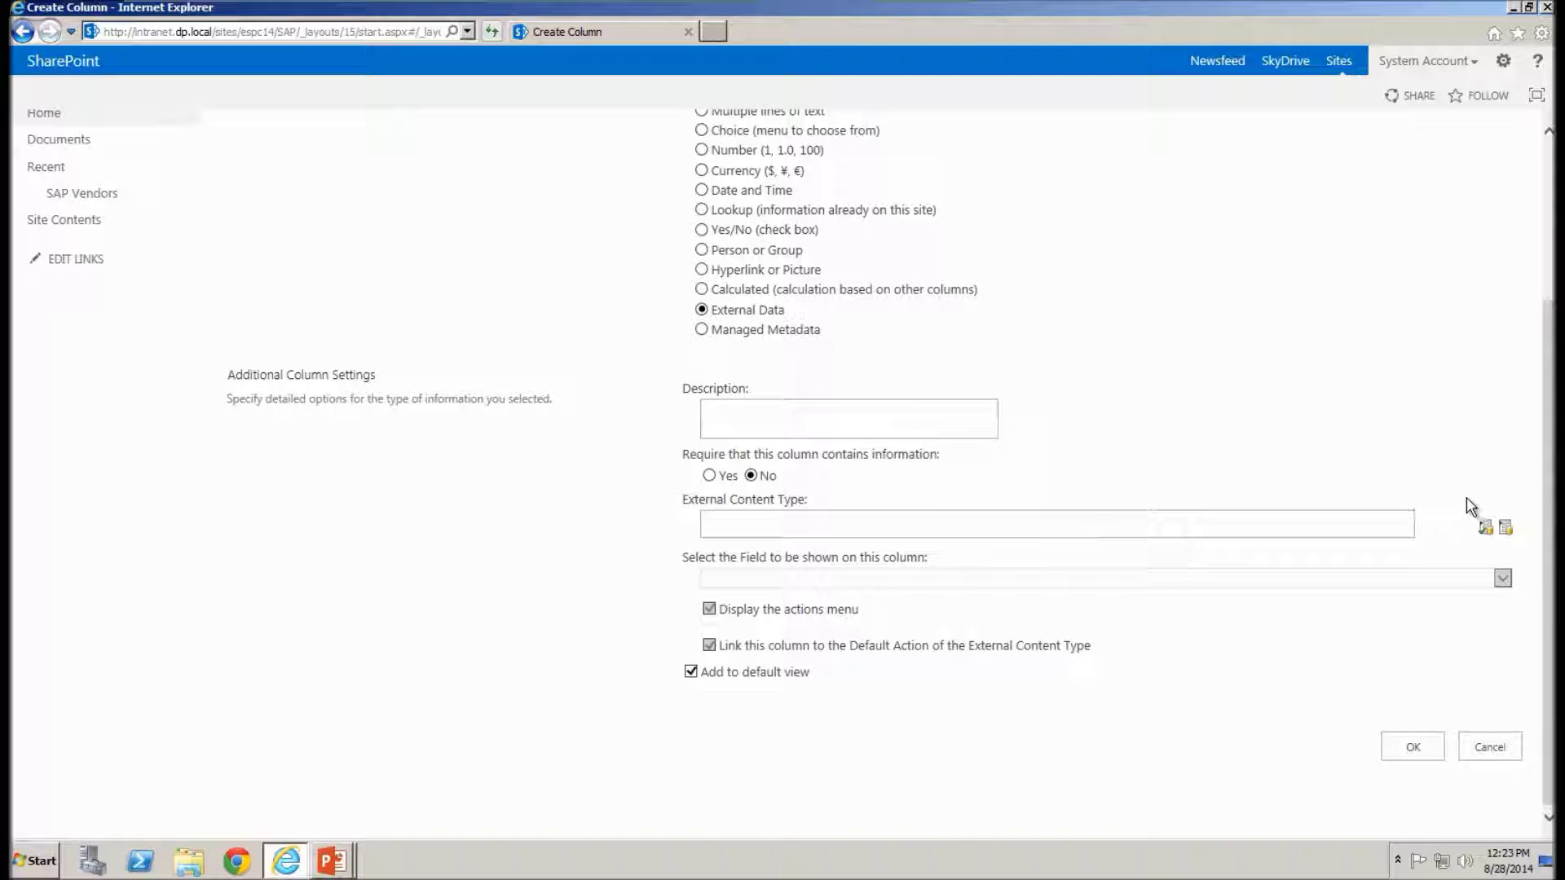
{"action": "left_click", "coordinate": [1506, 530]}
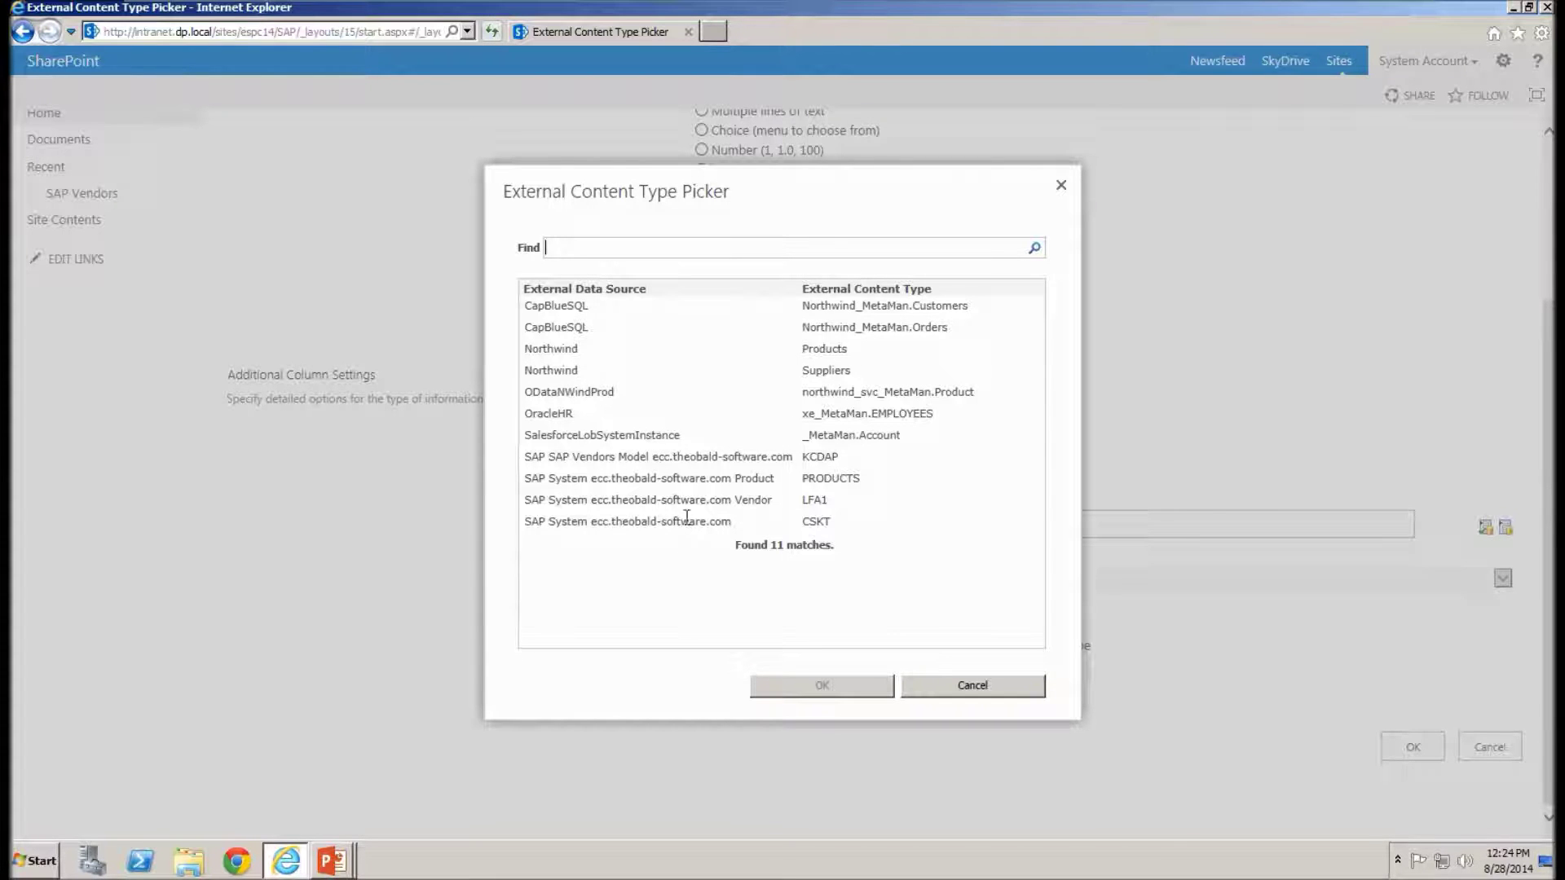
{"action": "left_click", "coordinate": [635, 502]}
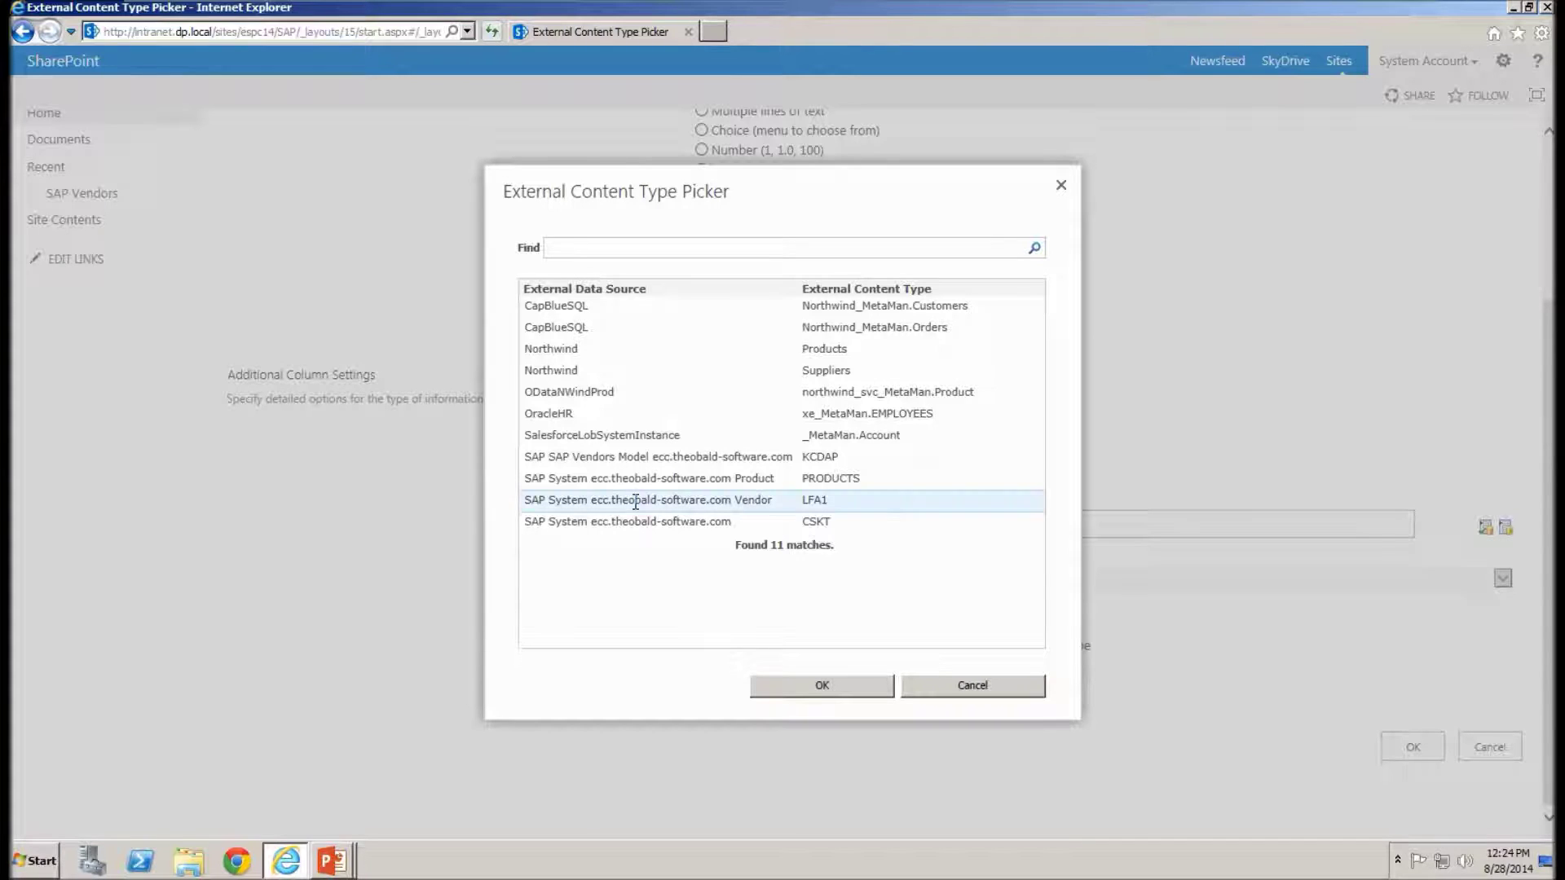
{"action": "left_click", "coordinate": [814, 687]}
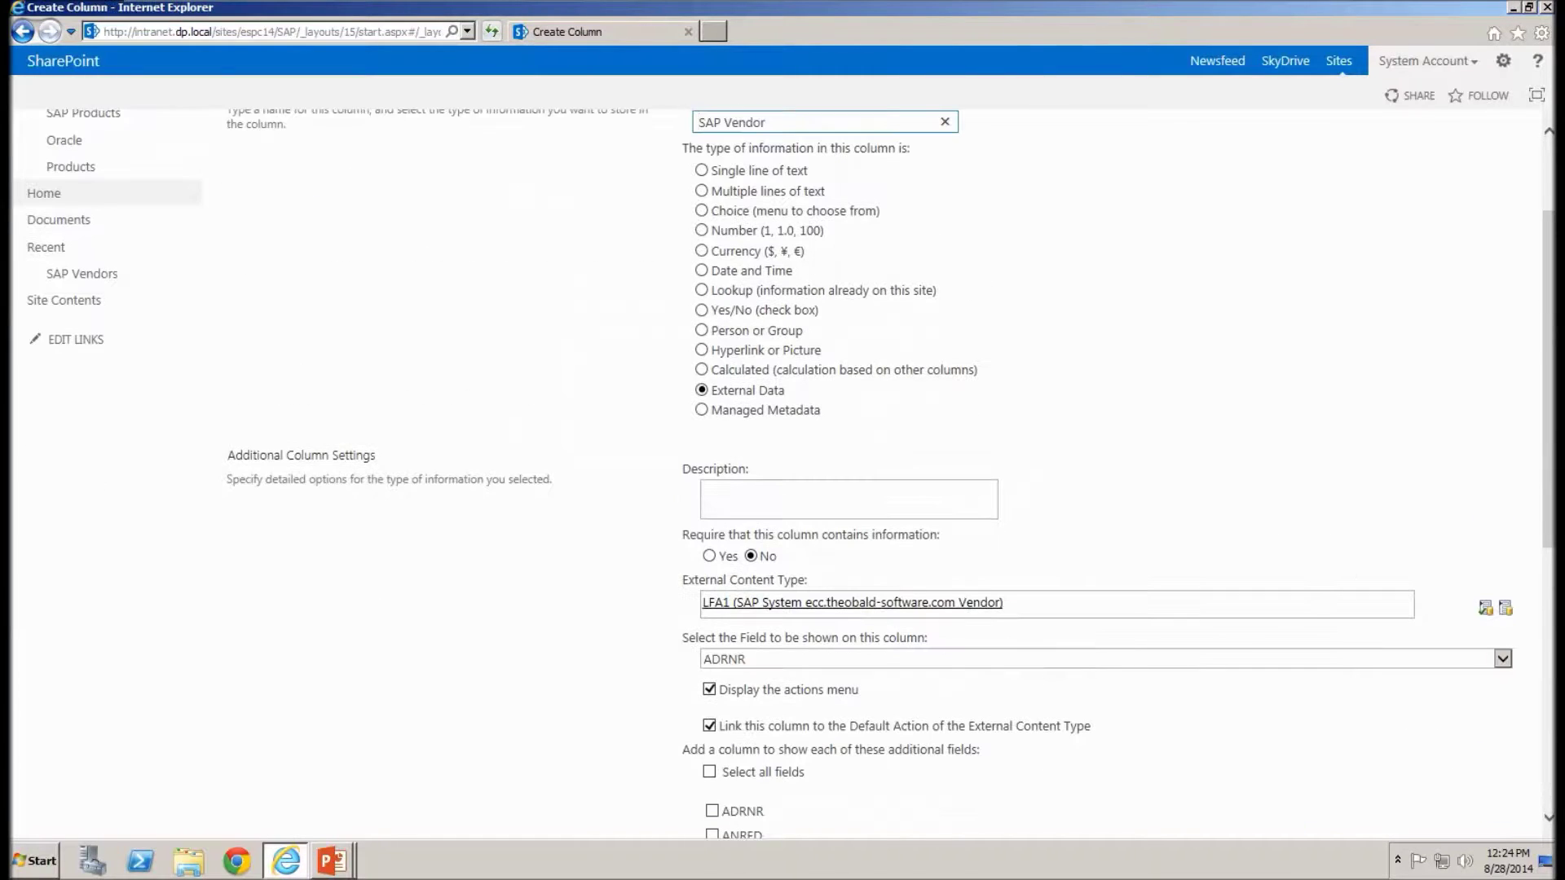
Display vendor NAME1 with additional LAND1, REGIO and STRAS fields, and save the column
{"action": "left_click_drag", "start_coordinate": [1549, 506], "coordinate": [1546, 678]}
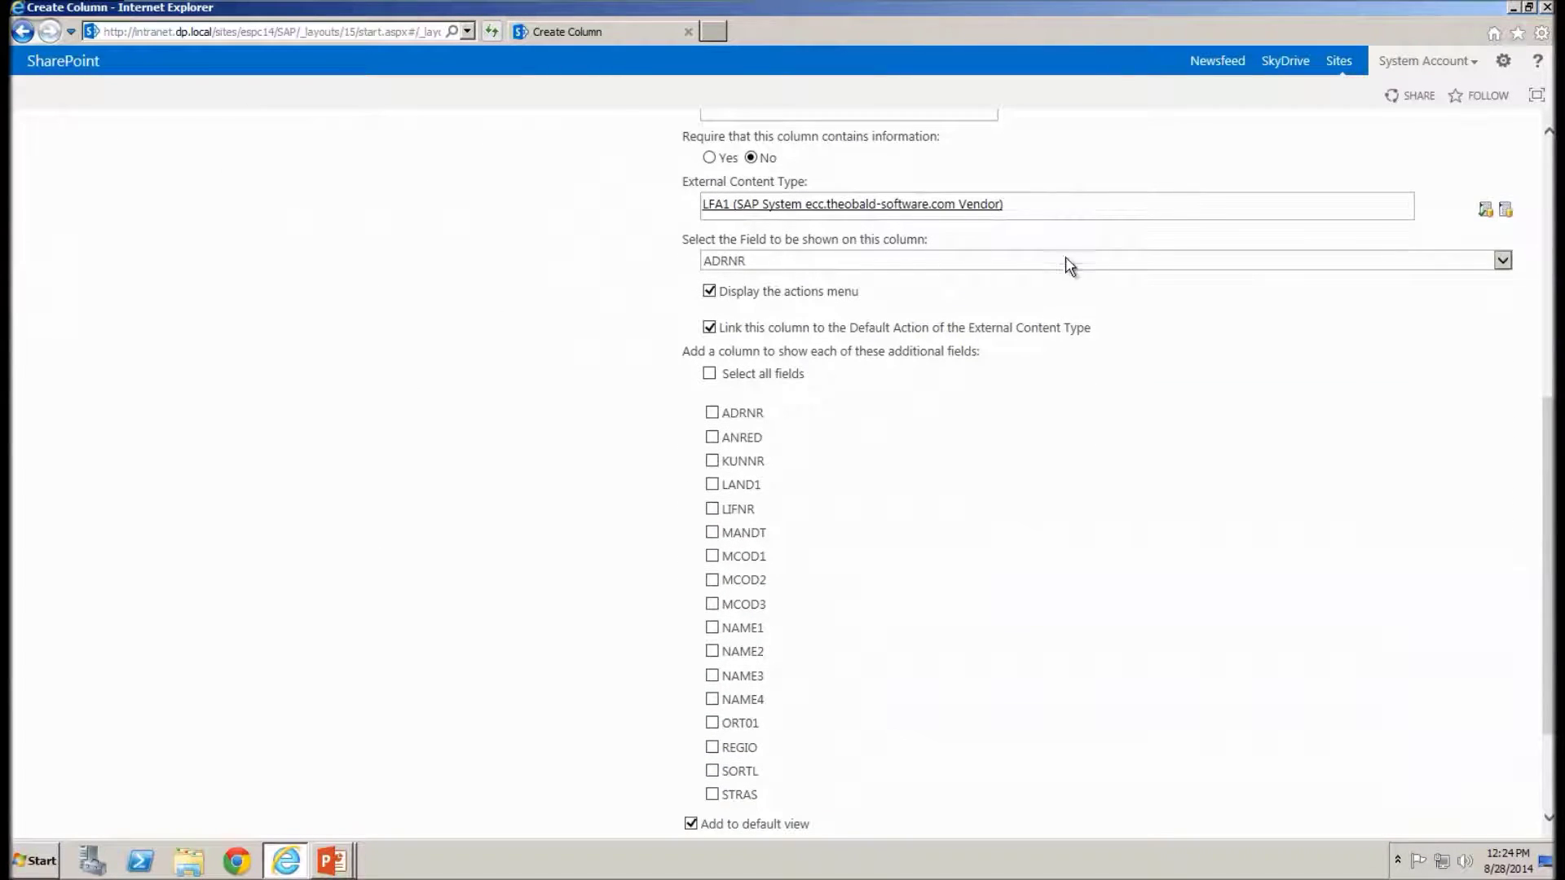
{"action": "left_click", "coordinate": [1504, 262]}
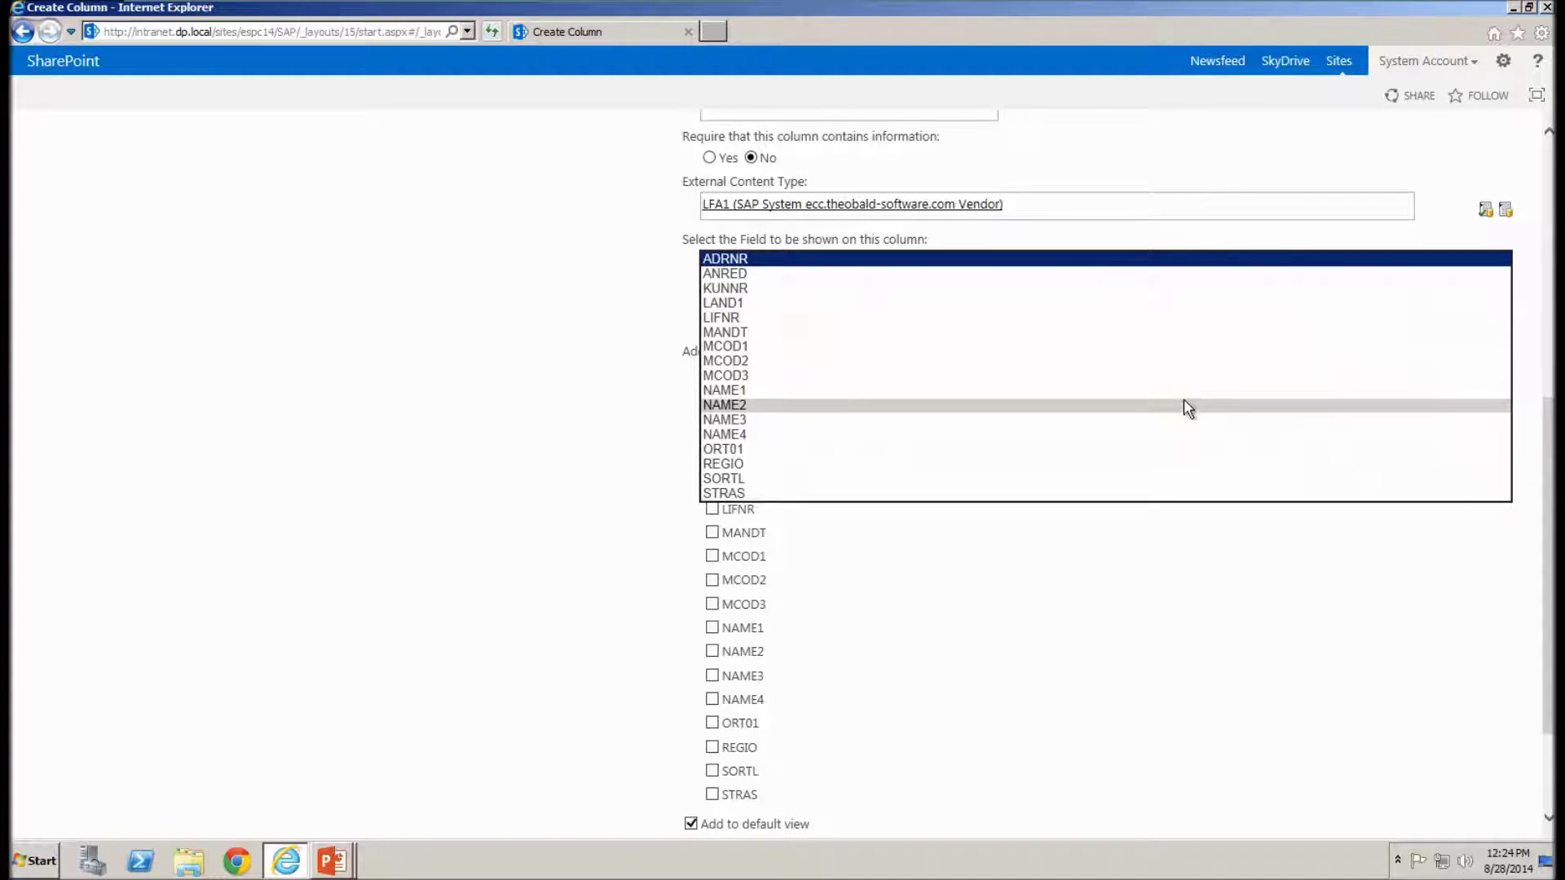
{"action": "left_click", "coordinate": [1184, 394]}
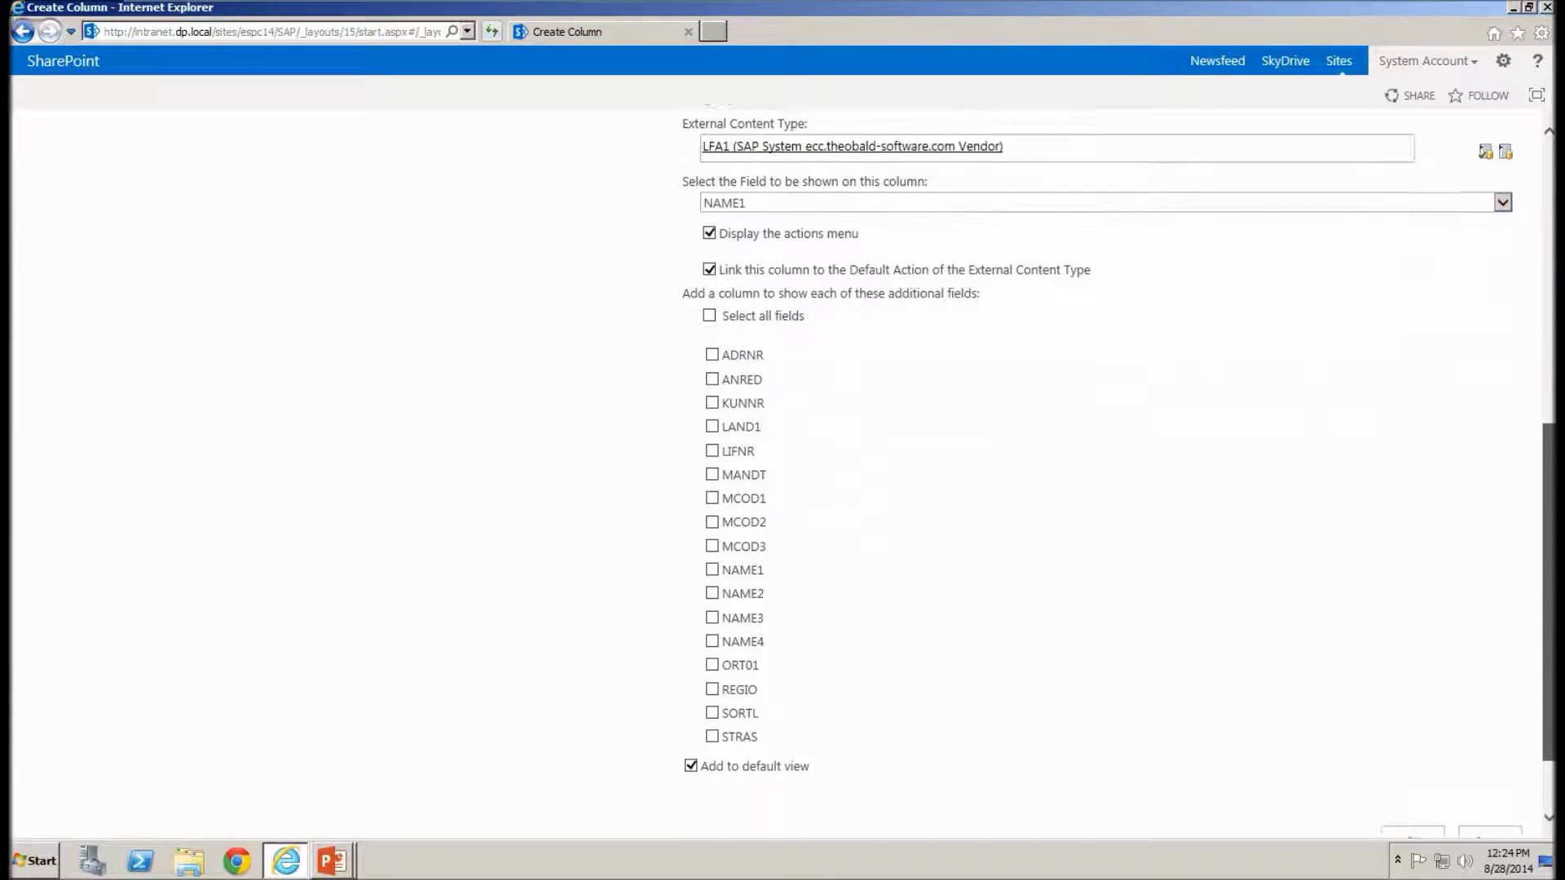
{"action": "scroll", "coordinate": [794, 526], "scroll_direction": "down", "scroll_amount": 1}
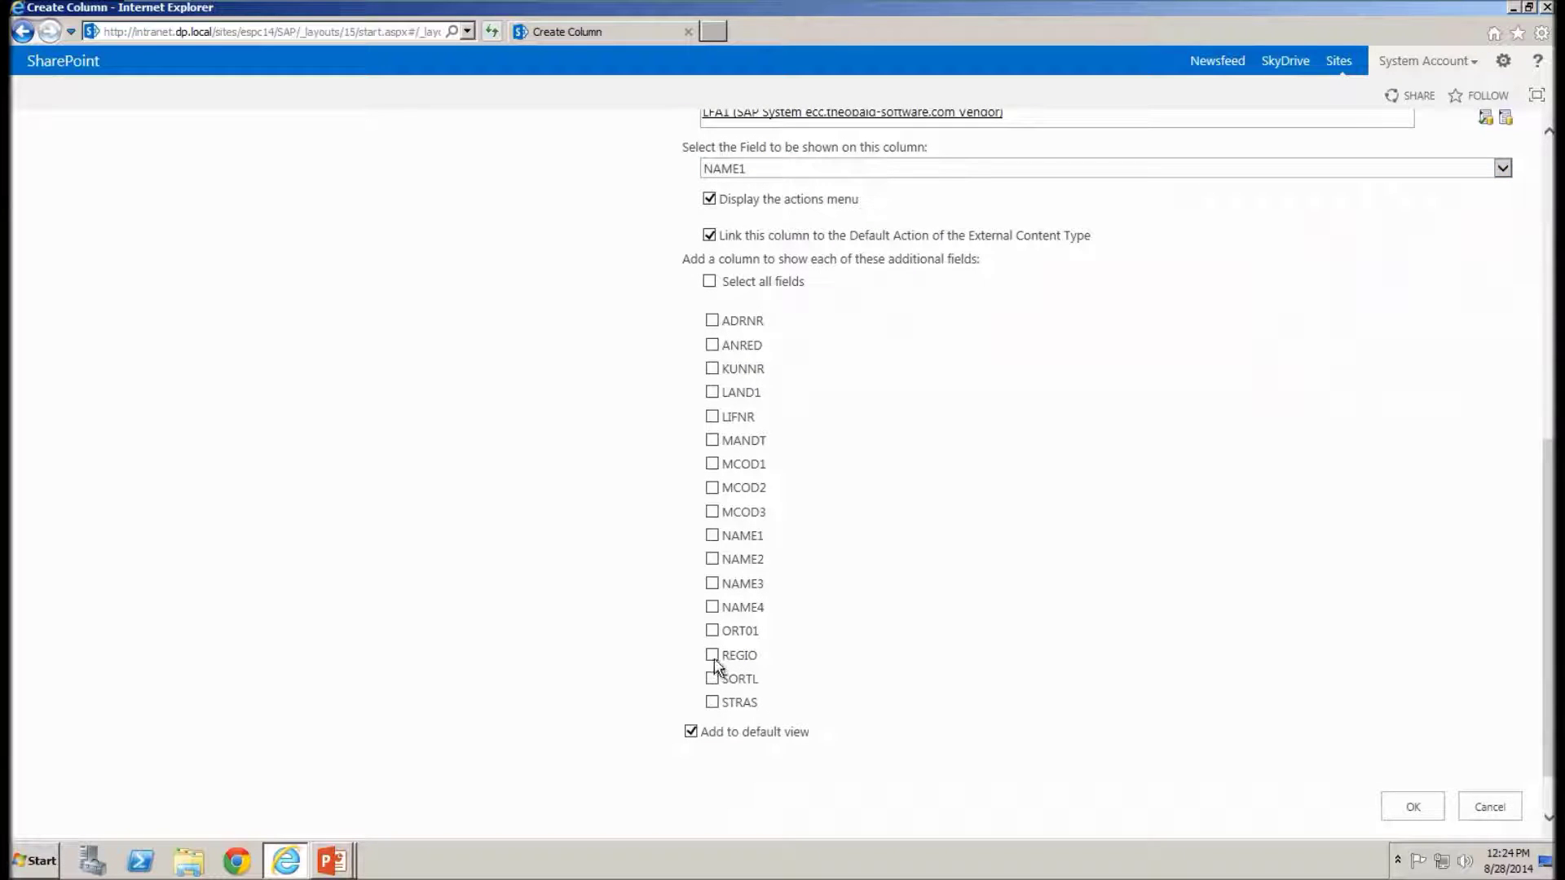
{"action": "left_click", "coordinate": [712, 702]}
{"action": "left_click", "coordinate": [713, 392]}
{"action": "scroll", "coordinate": [1550, 765], "scroll_direction": "down", "scroll_amount": 1}
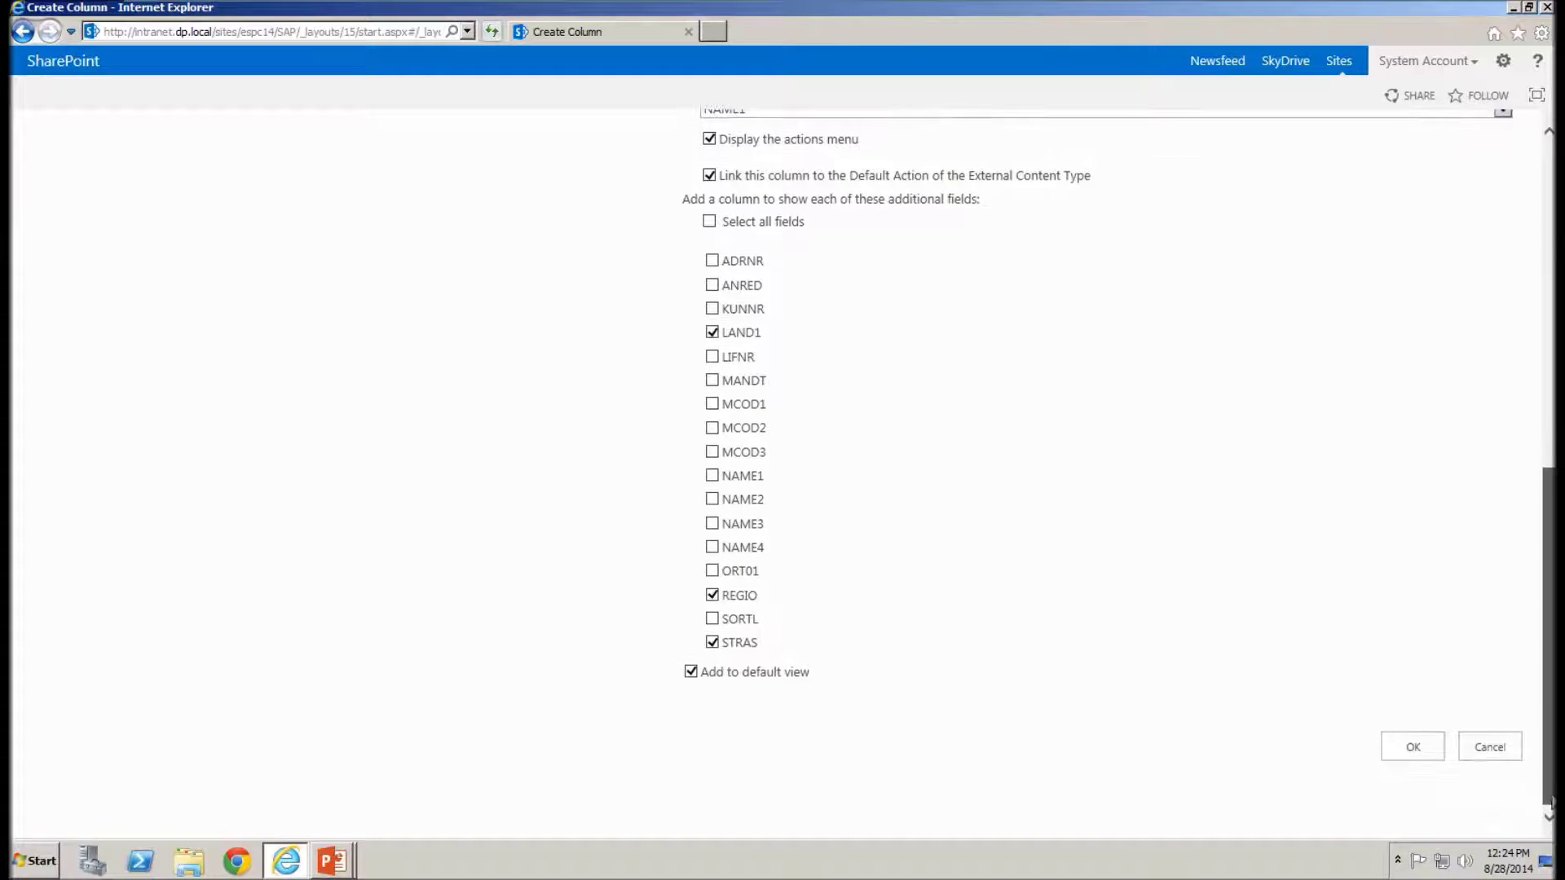
{"action": "left_click", "coordinate": [1416, 755]}
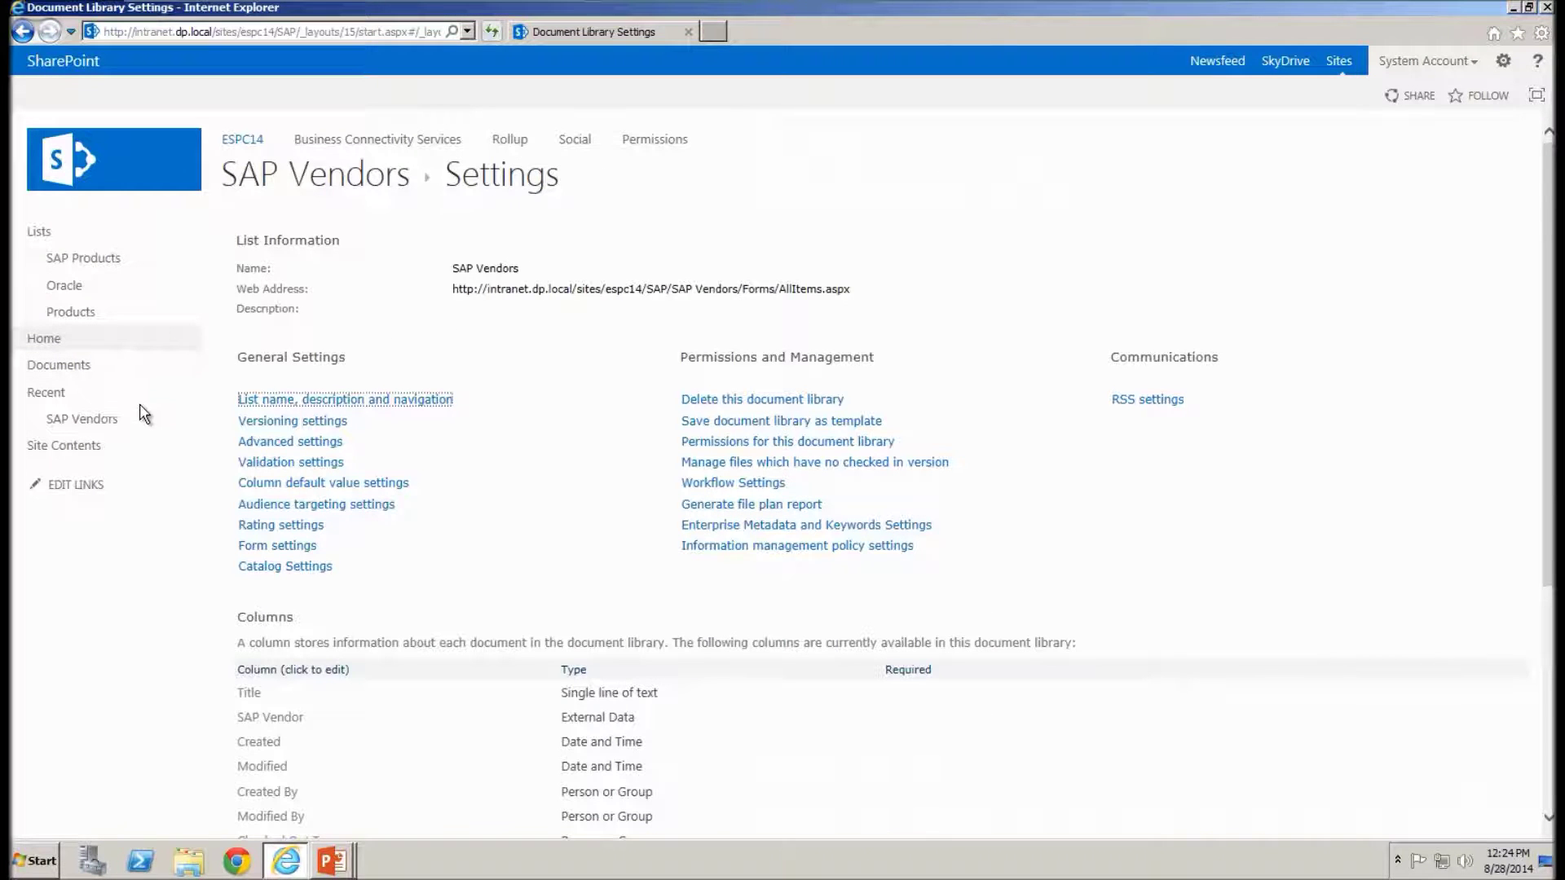
Check the new columns in Library Settings and return to the empty SAP Vendors library view
{"action": "left_click", "coordinate": [124, 423]}
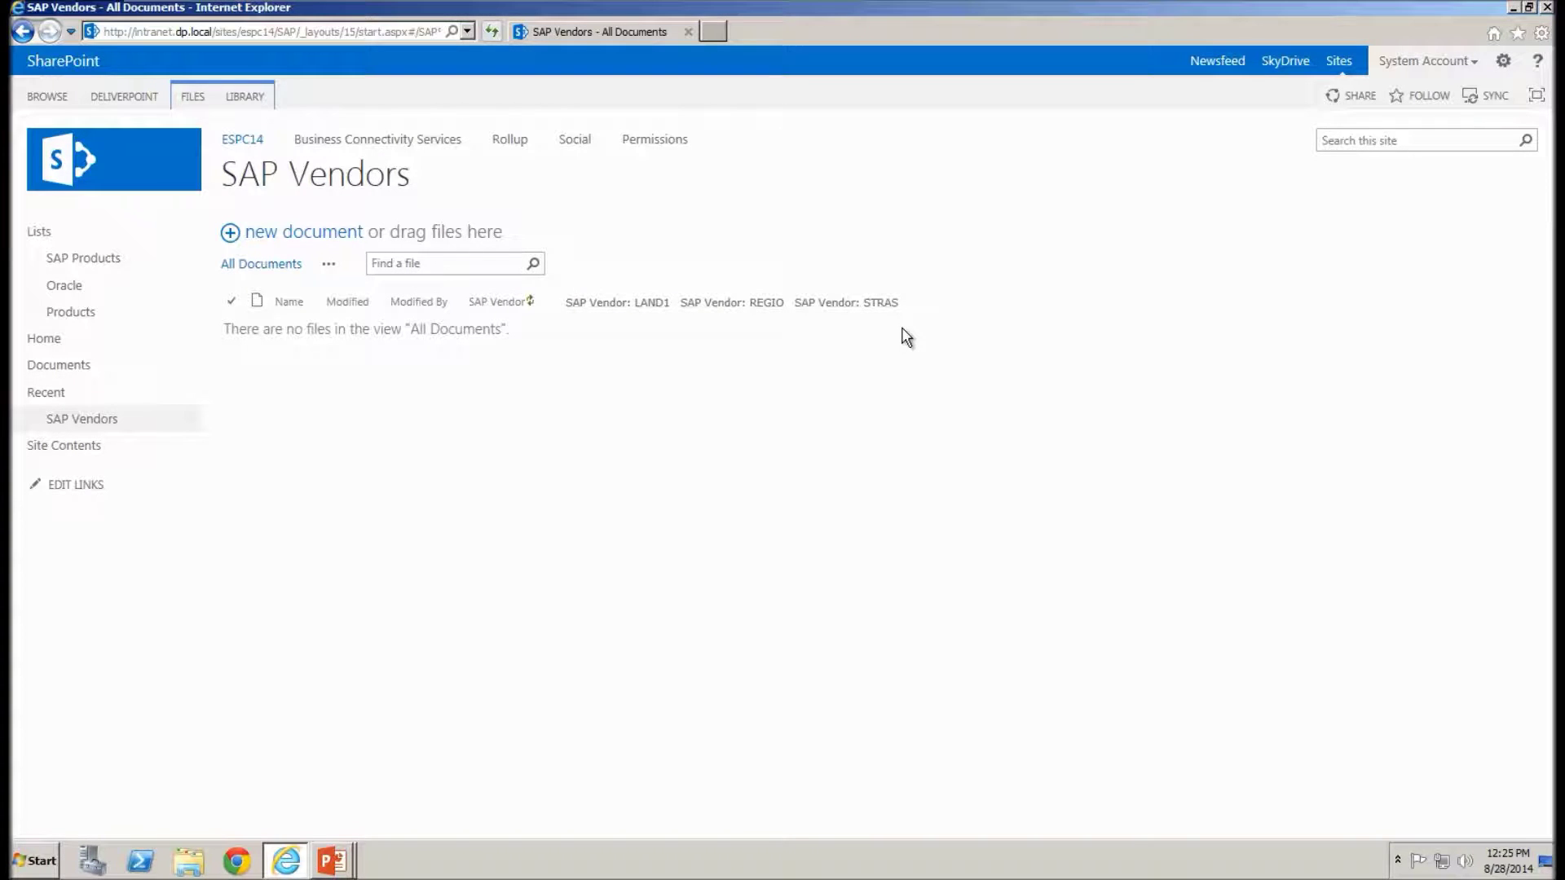
{"action": "left_click", "coordinate": [247, 98]}
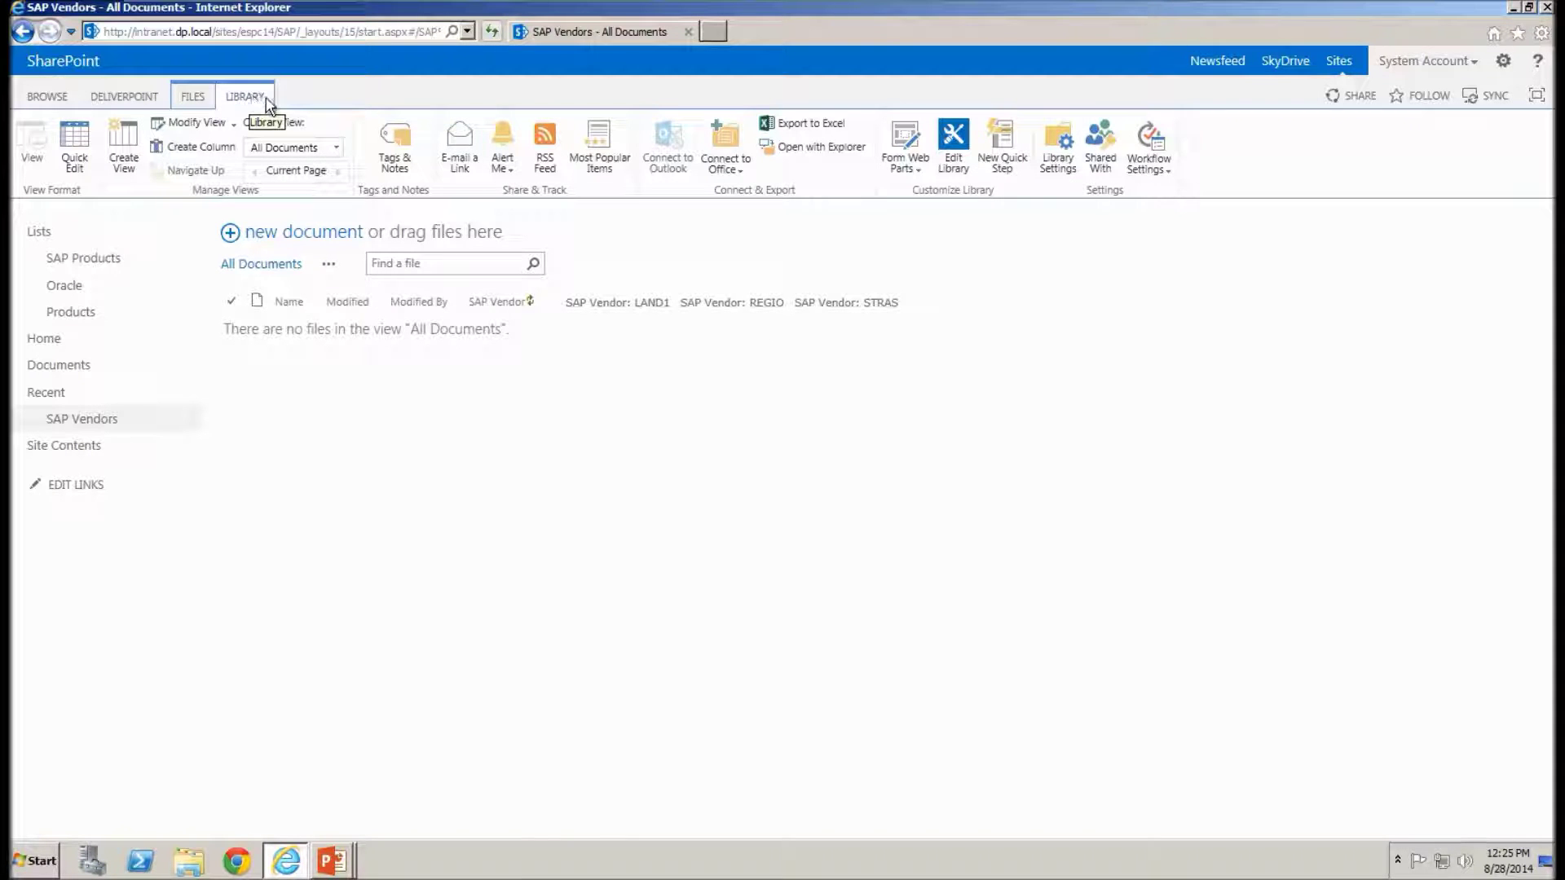
{"action": "left_click", "coordinate": [1058, 157]}
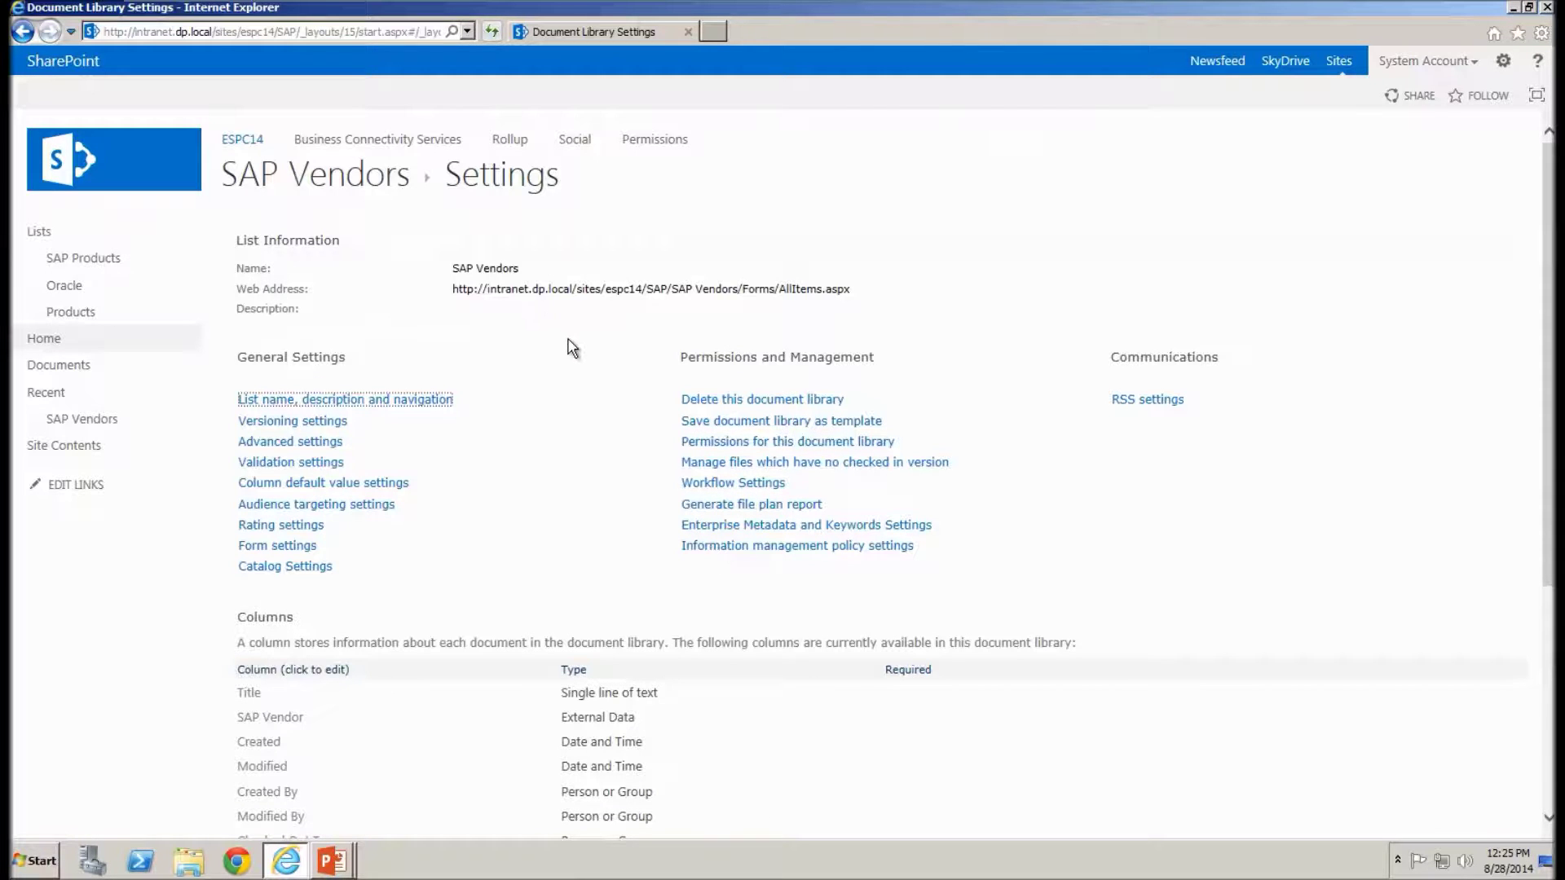
{"action": "left_click", "coordinate": [22, 33]}
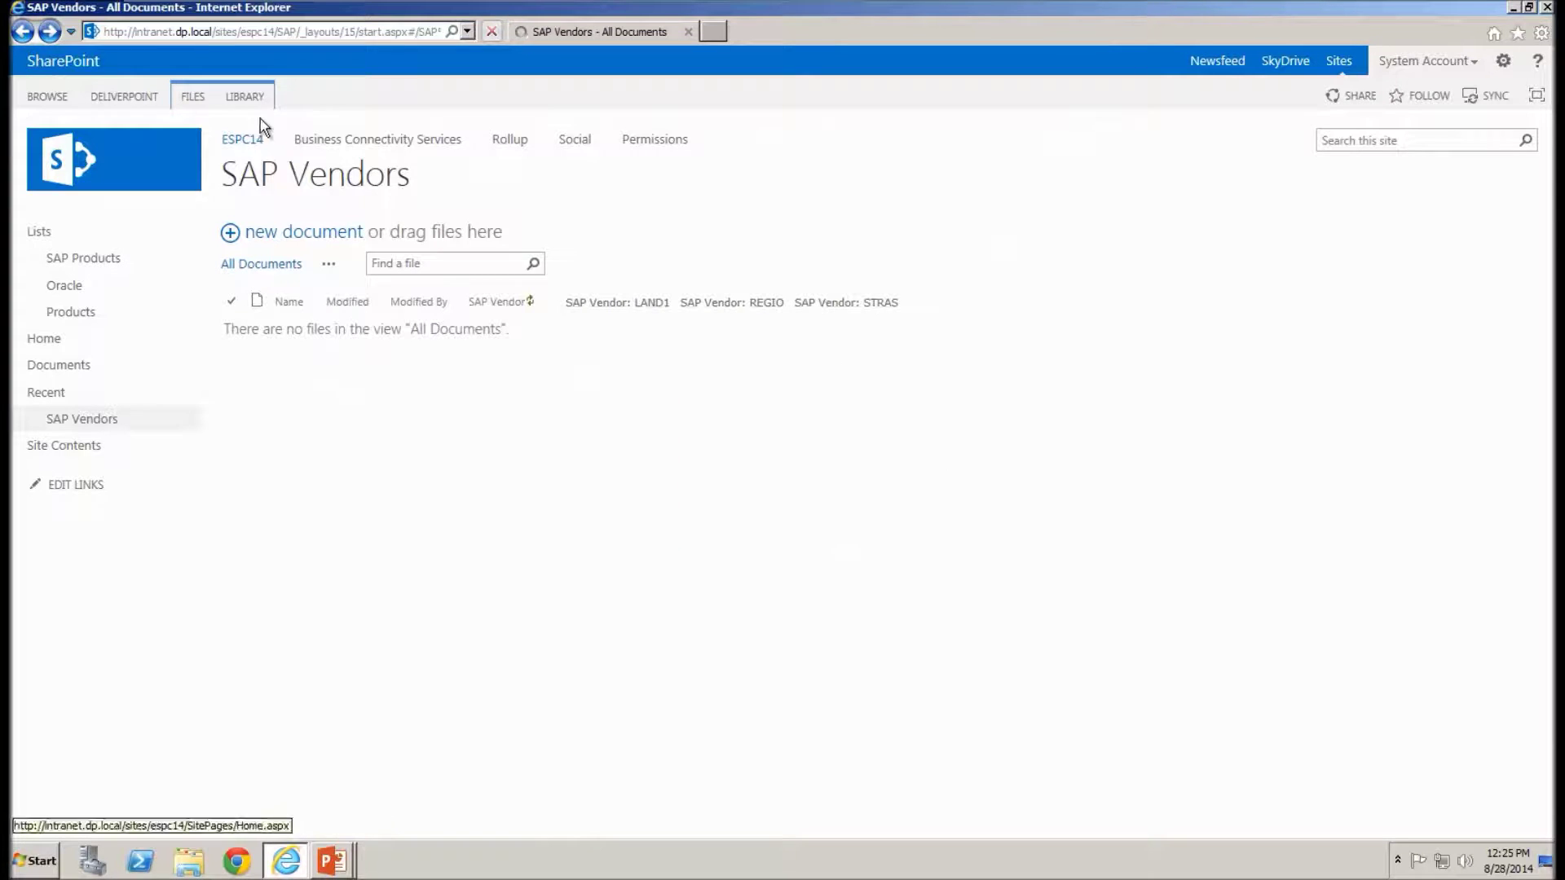
{"action": "left_click", "coordinate": [247, 99]}
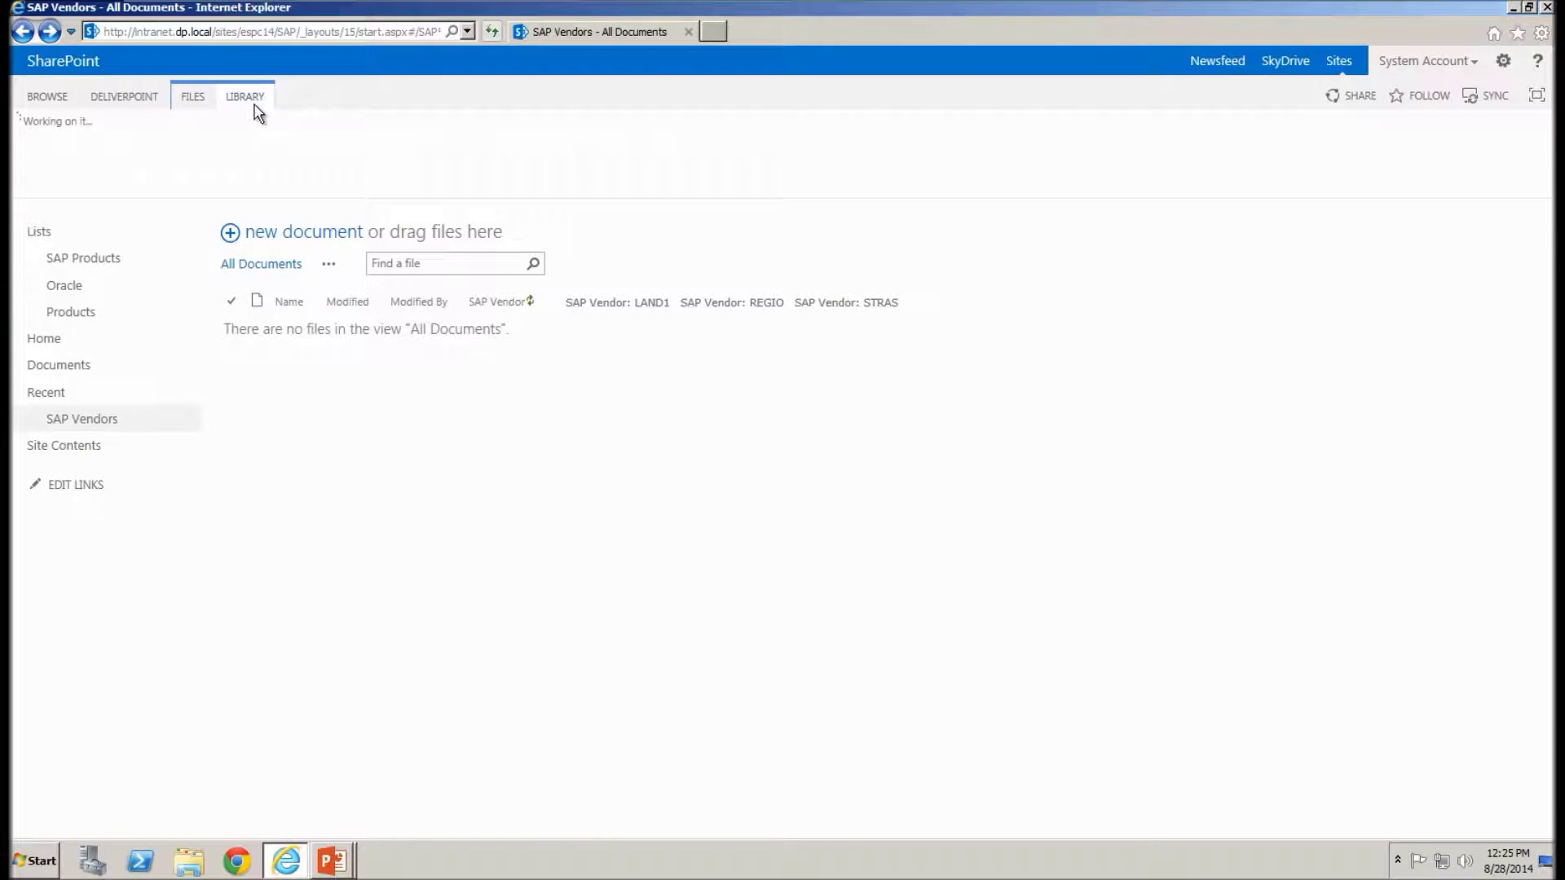
{"action": "left_click", "coordinate": [193, 96]}
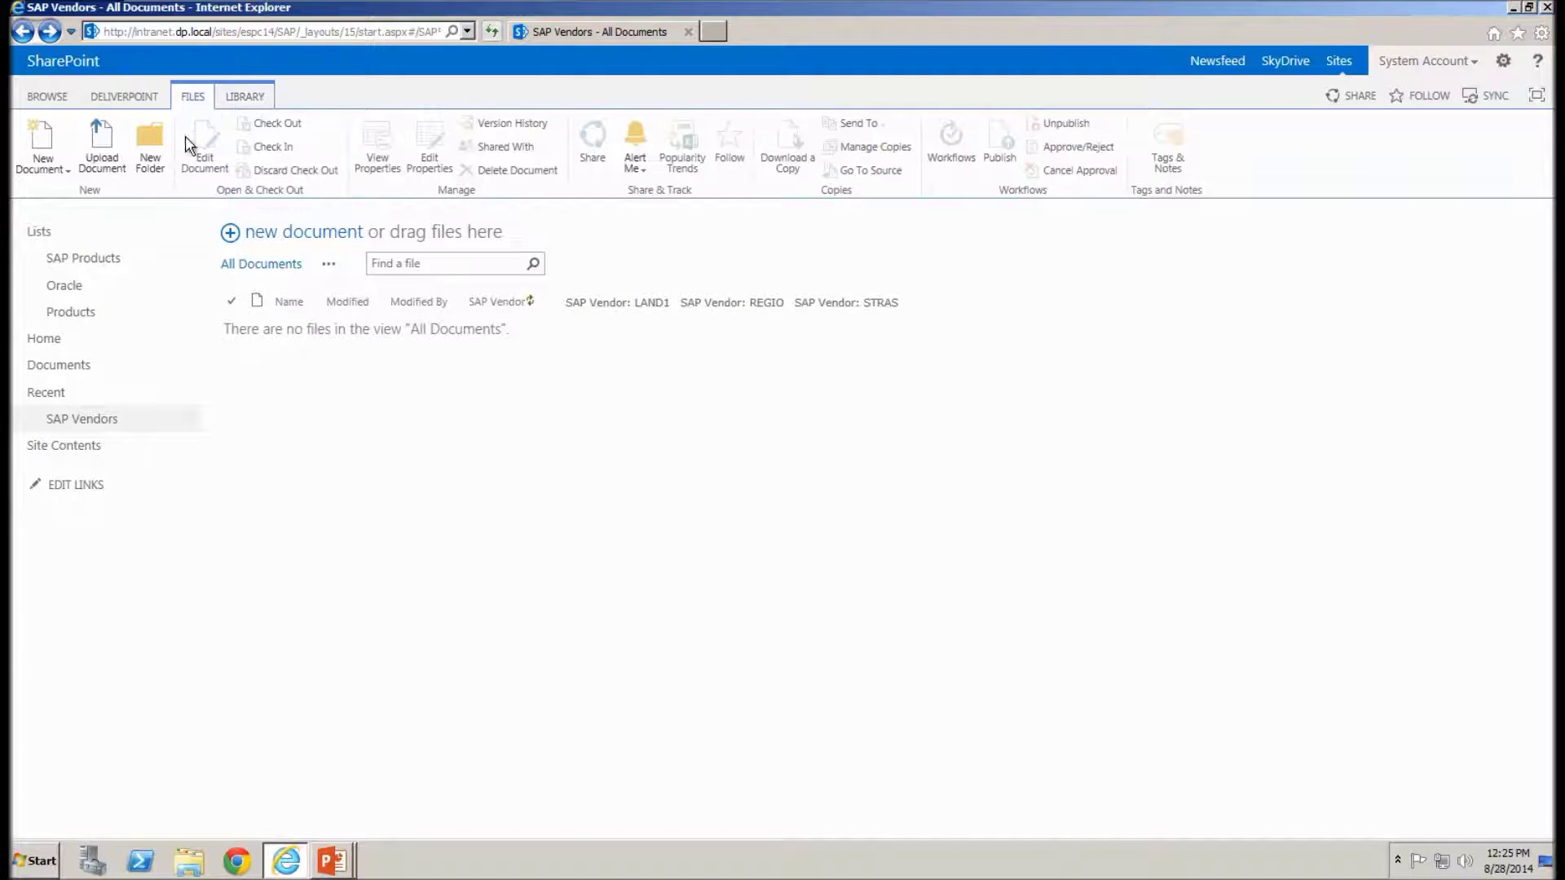
Create a new Word document from the library and insert the SAP Vendor property on its own line
{"action": "left_click", "coordinate": [65, 168]}
{"action": "left_click", "coordinate": [78, 212]}
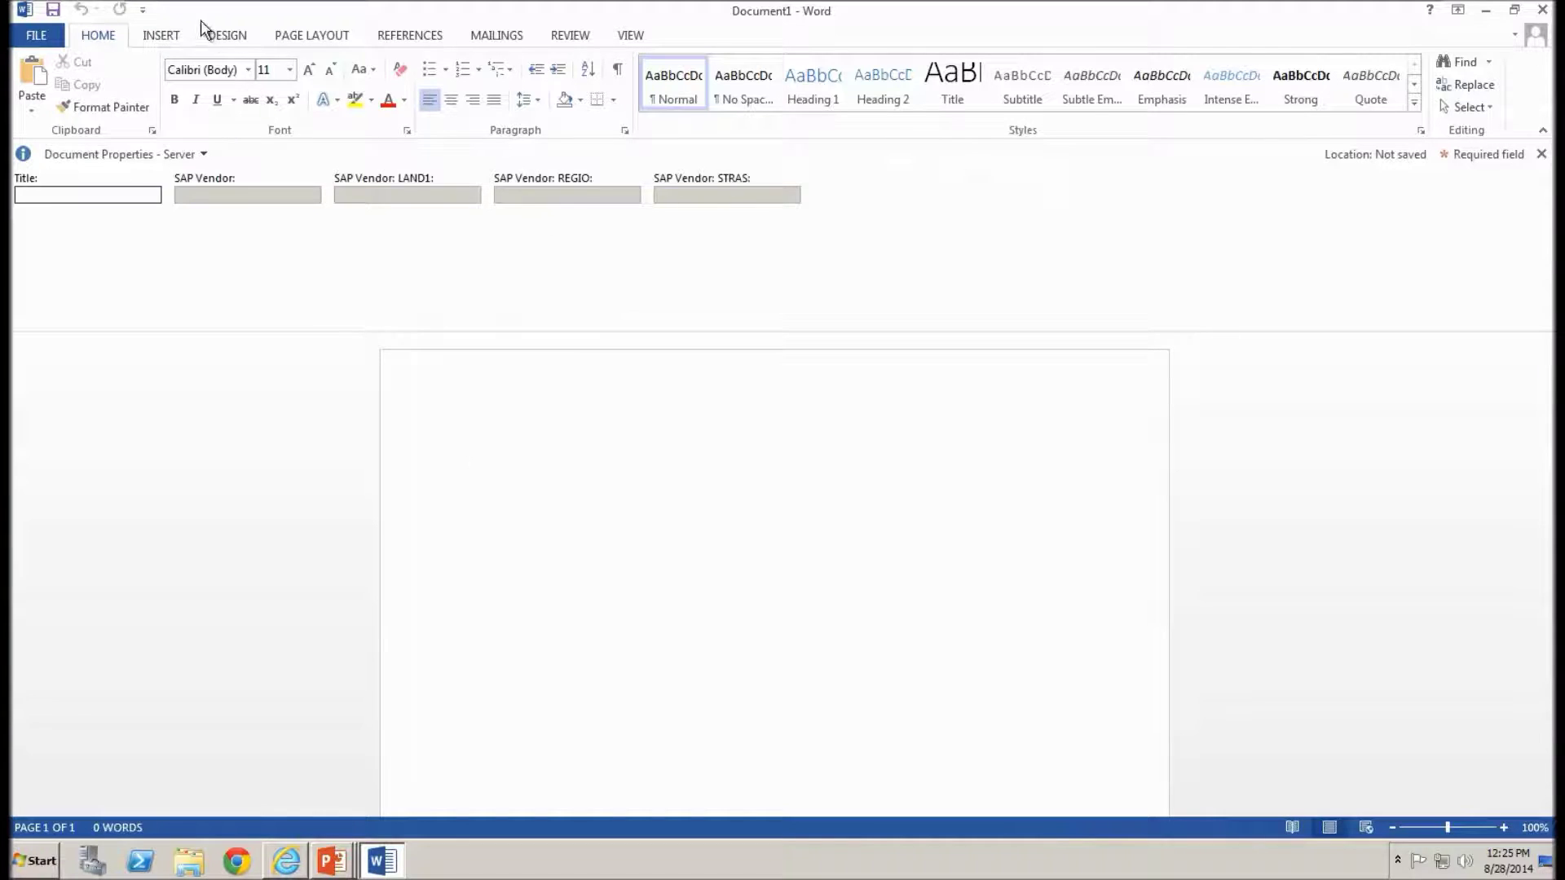
{"action": "left_click", "coordinate": [181, 37]}
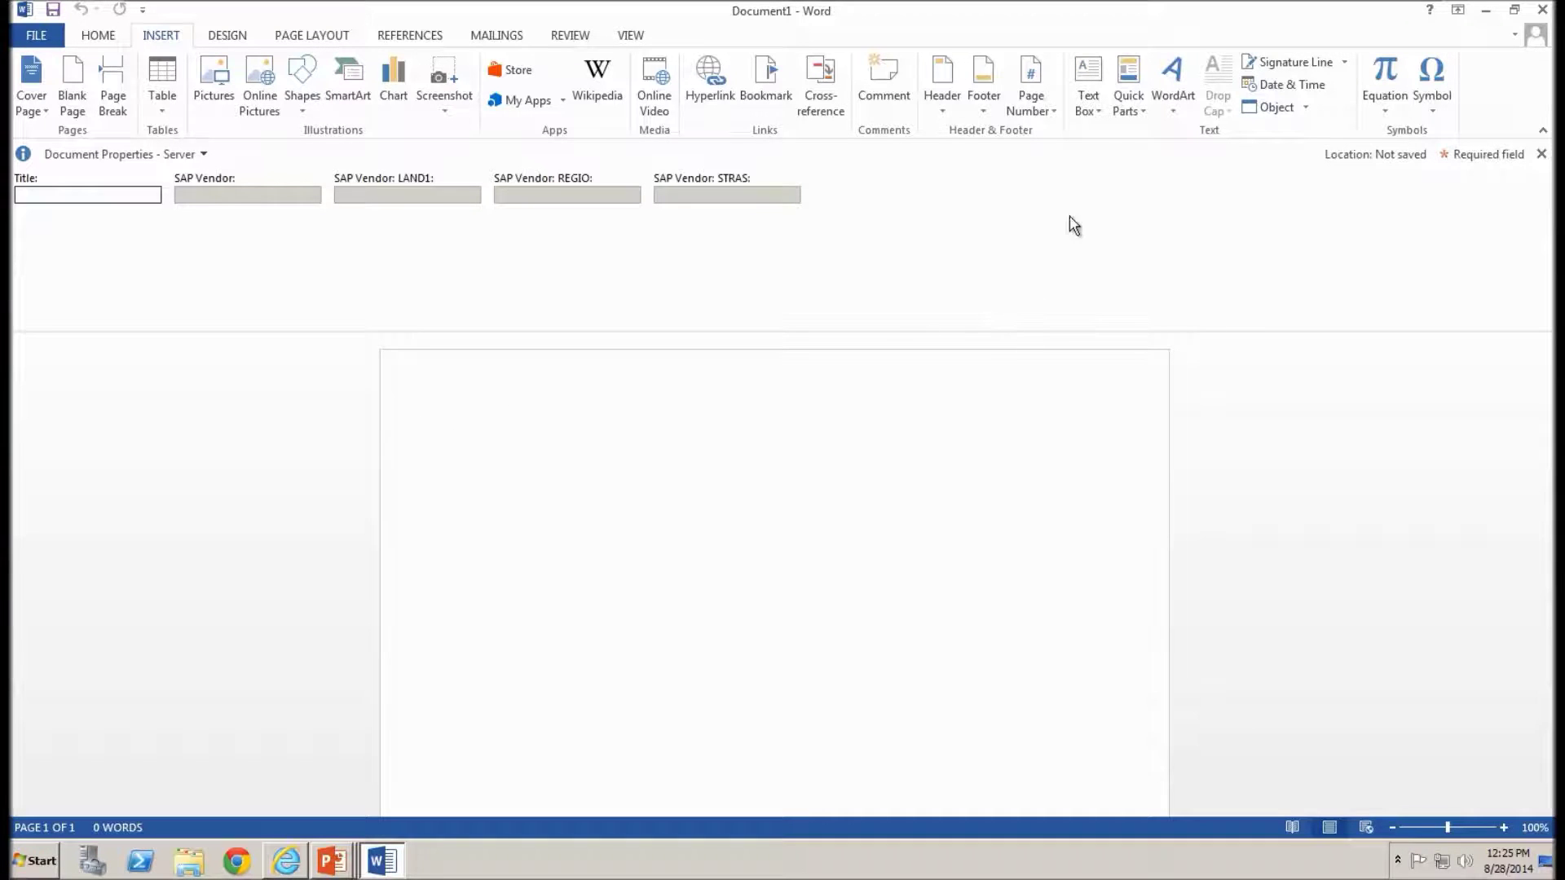
{"action": "left_click", "coordinate": [1129, 102]}
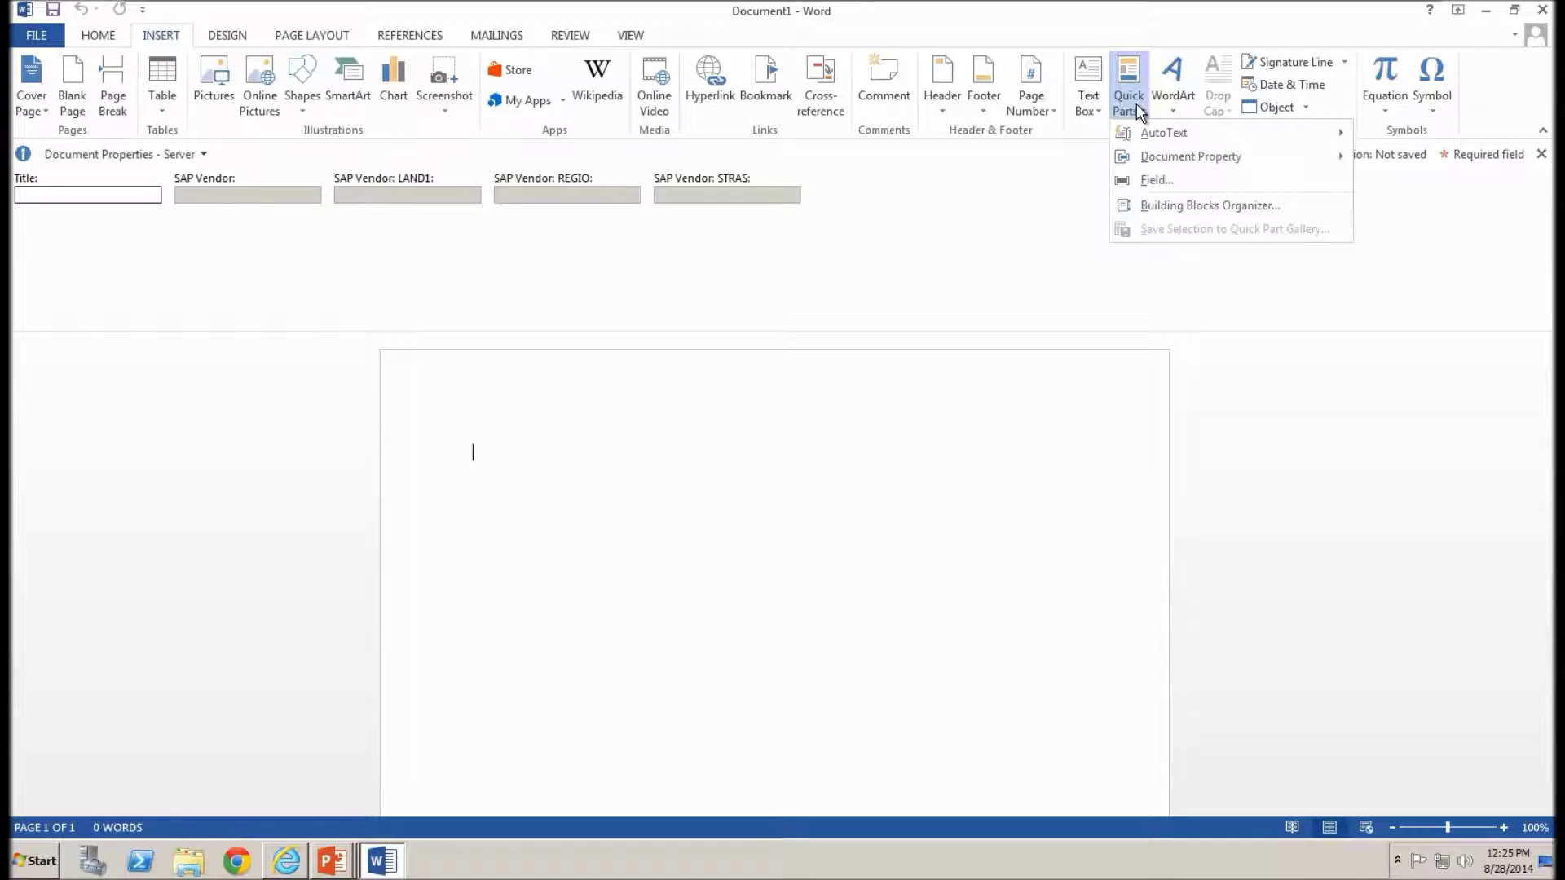
{"action": "mouse_move", "coordinate": [1191, 156]}
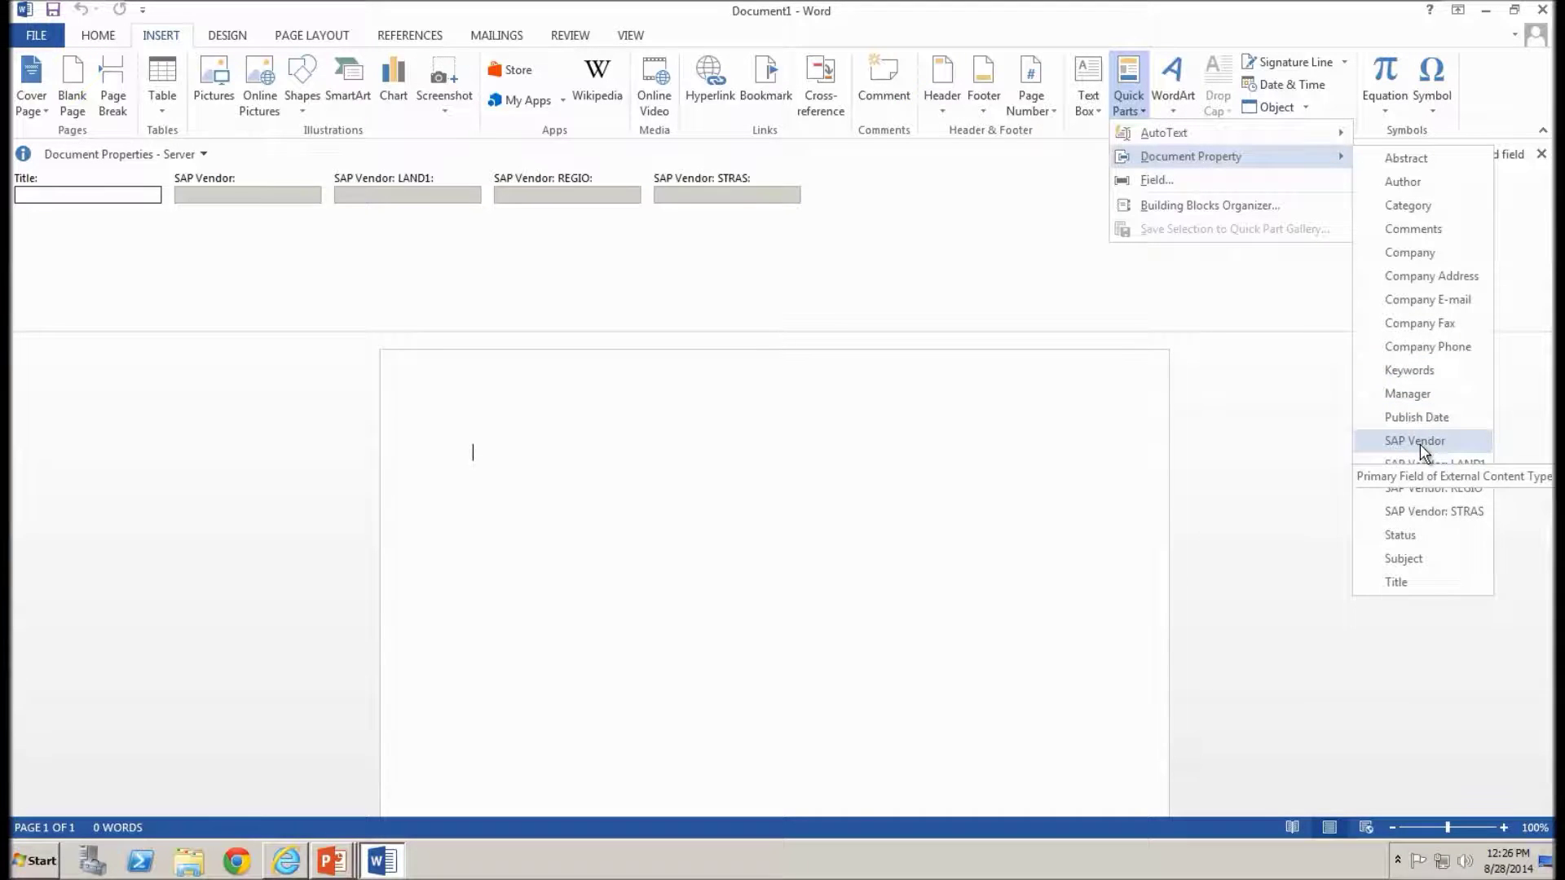
{"action": "left_click", "coordinate": [1420, 447]}
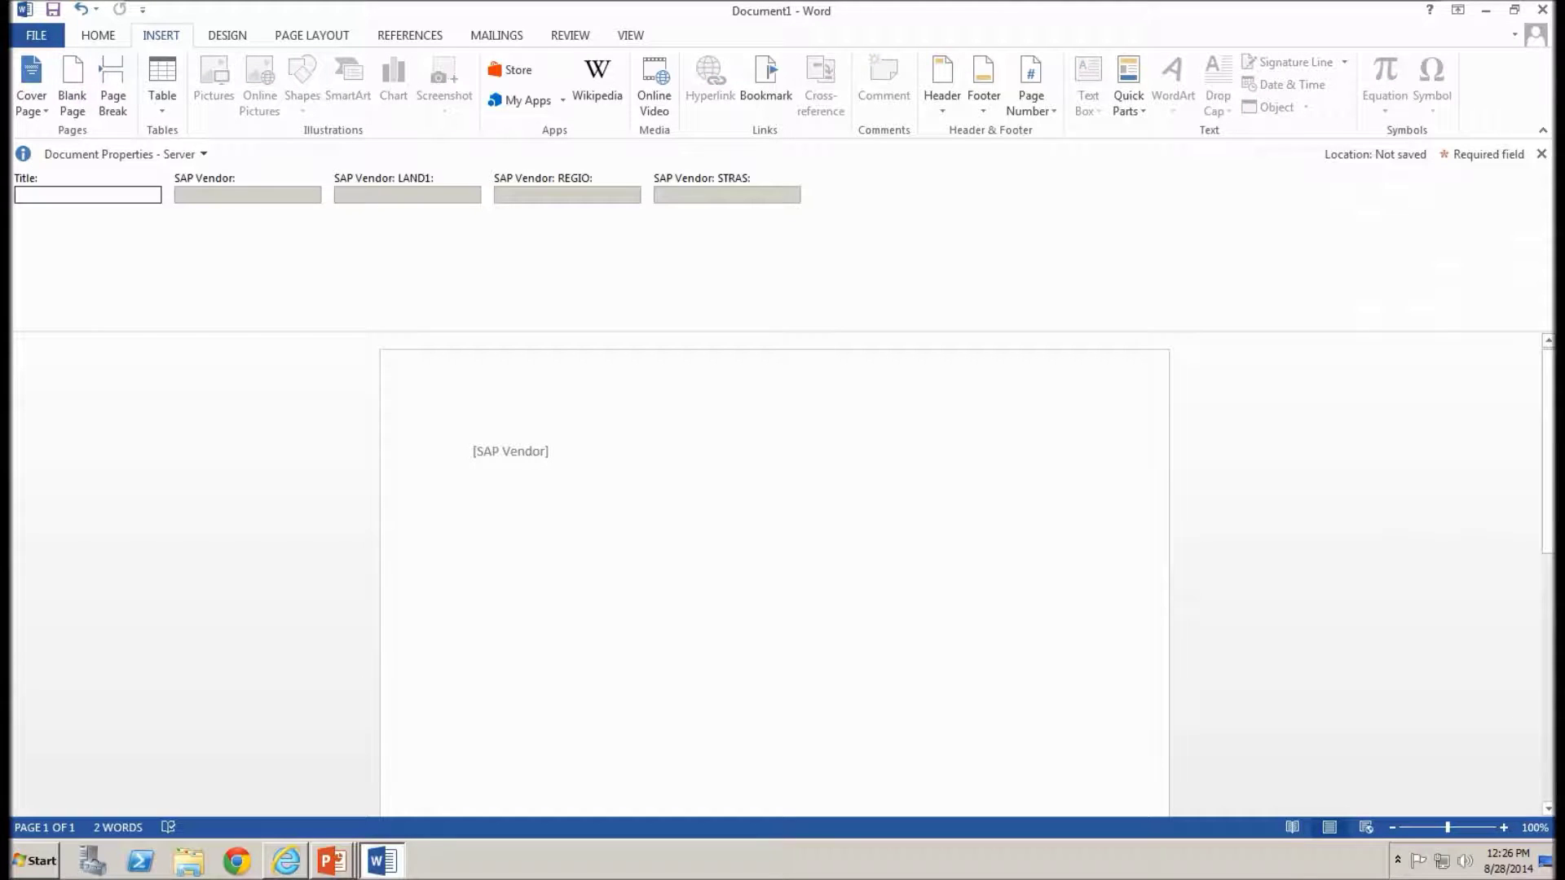
{"action": "key", "text": "Return"}
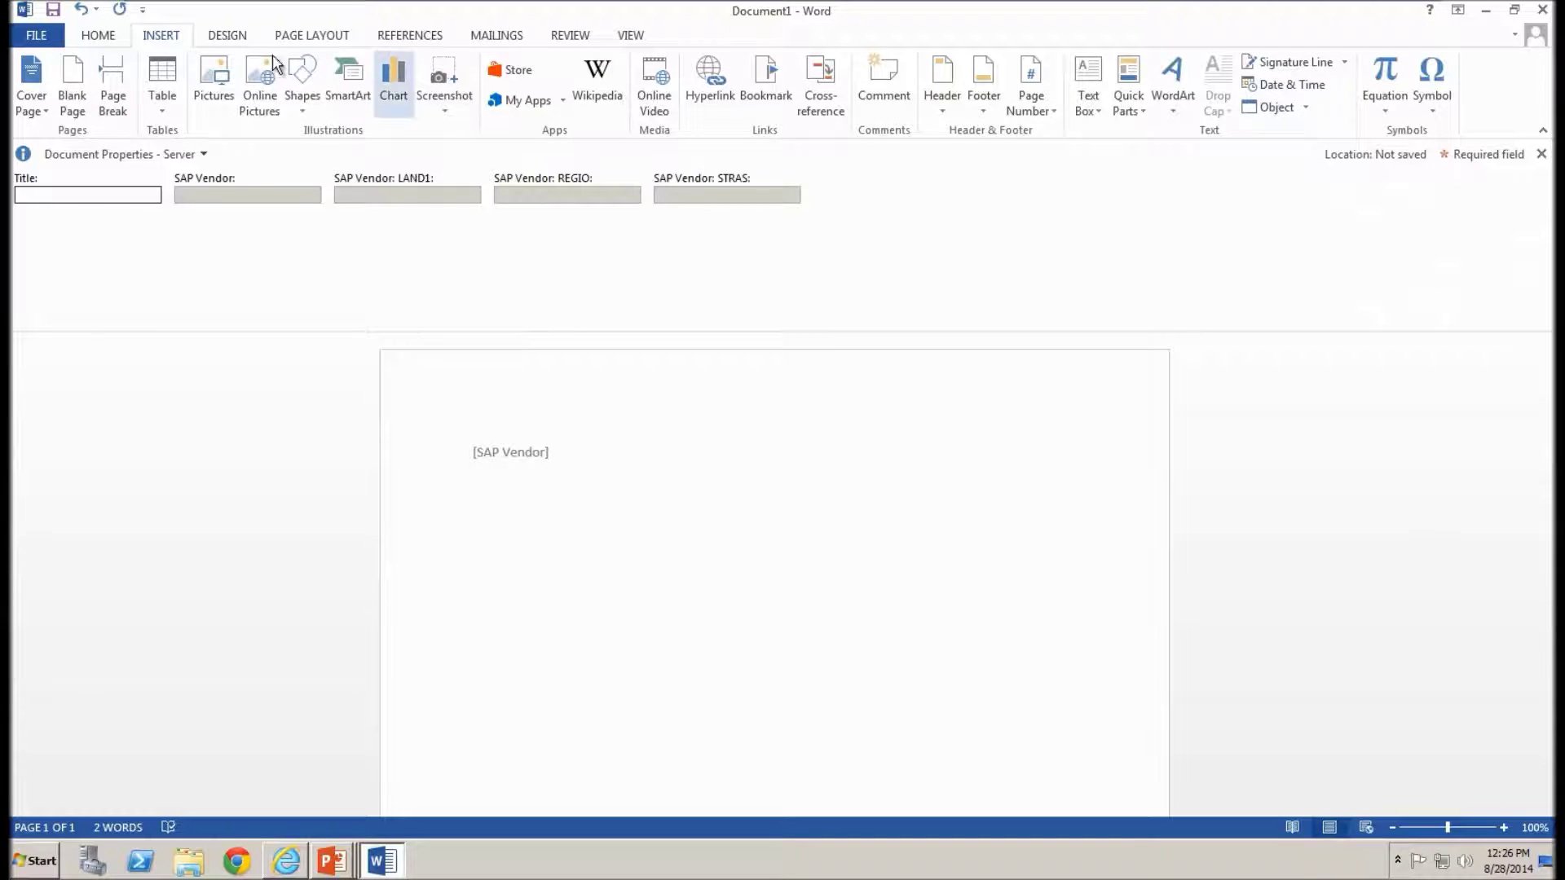
Insert the LAND1, REGIO and STRAS property fields, each on its own line
{"action": "left_click", "coordinate": [1139, 114]}
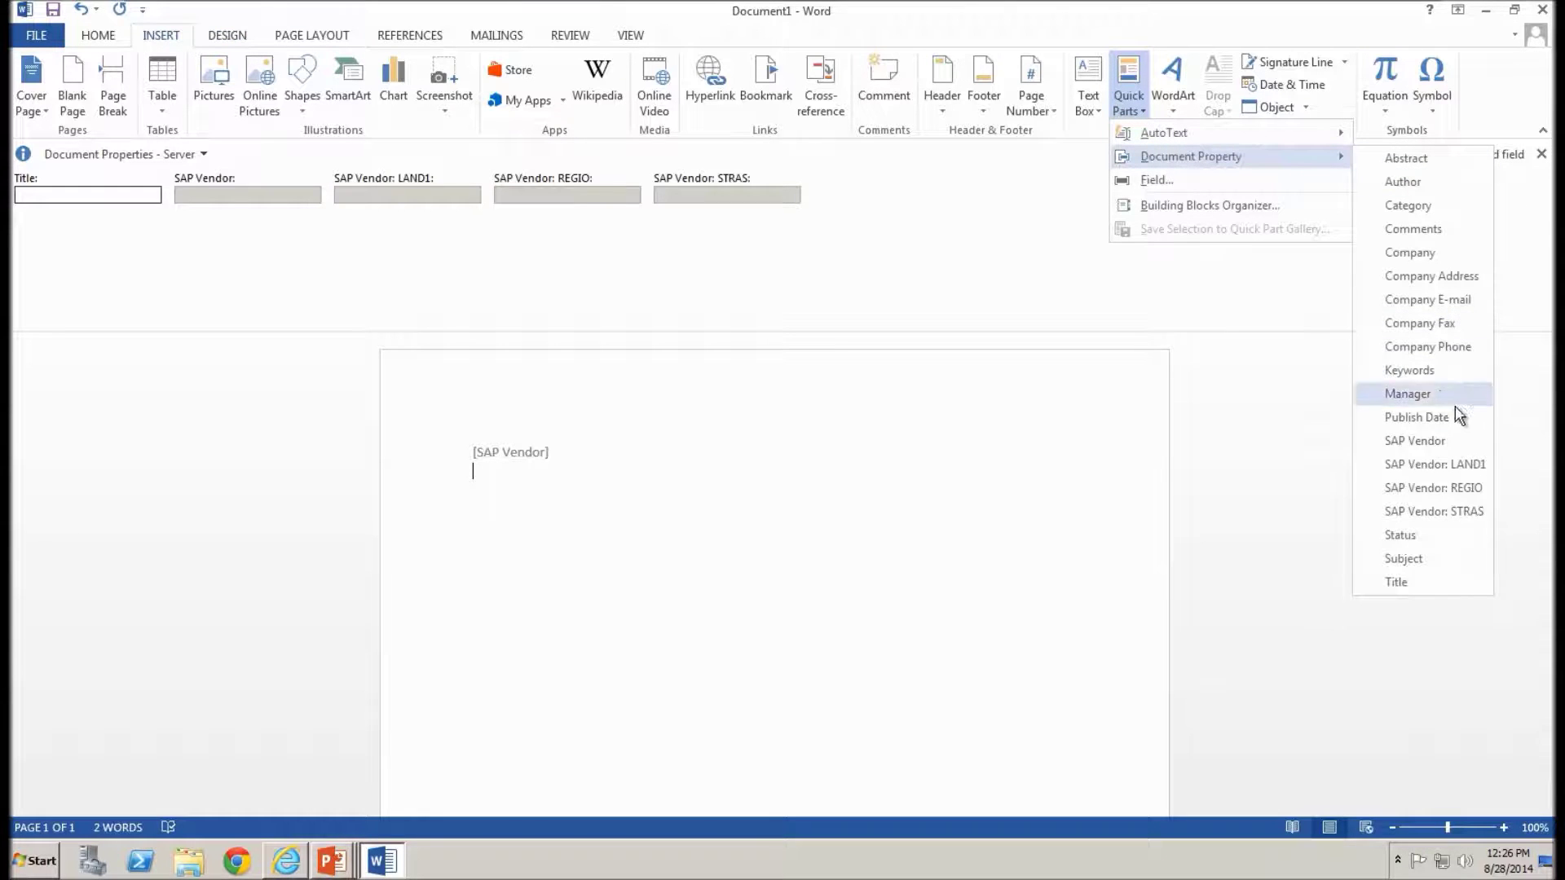
{"action": "left_click", "coordinate": [1450, 462]}
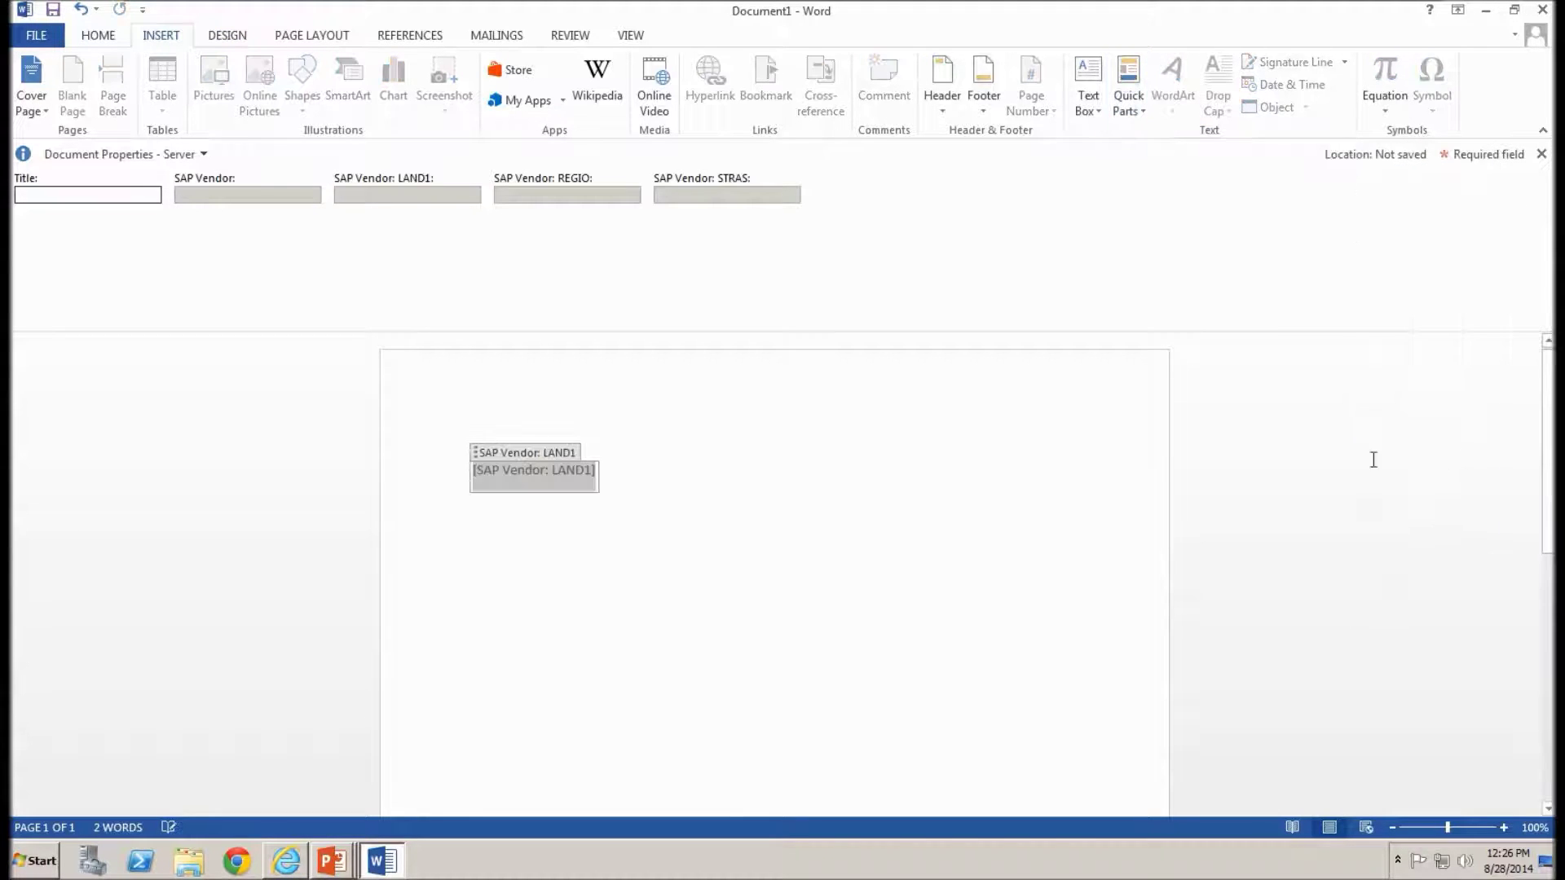
{"action": "left_click", "coordinate": [896, 473]}
{"action": "key", "text": "Return"}
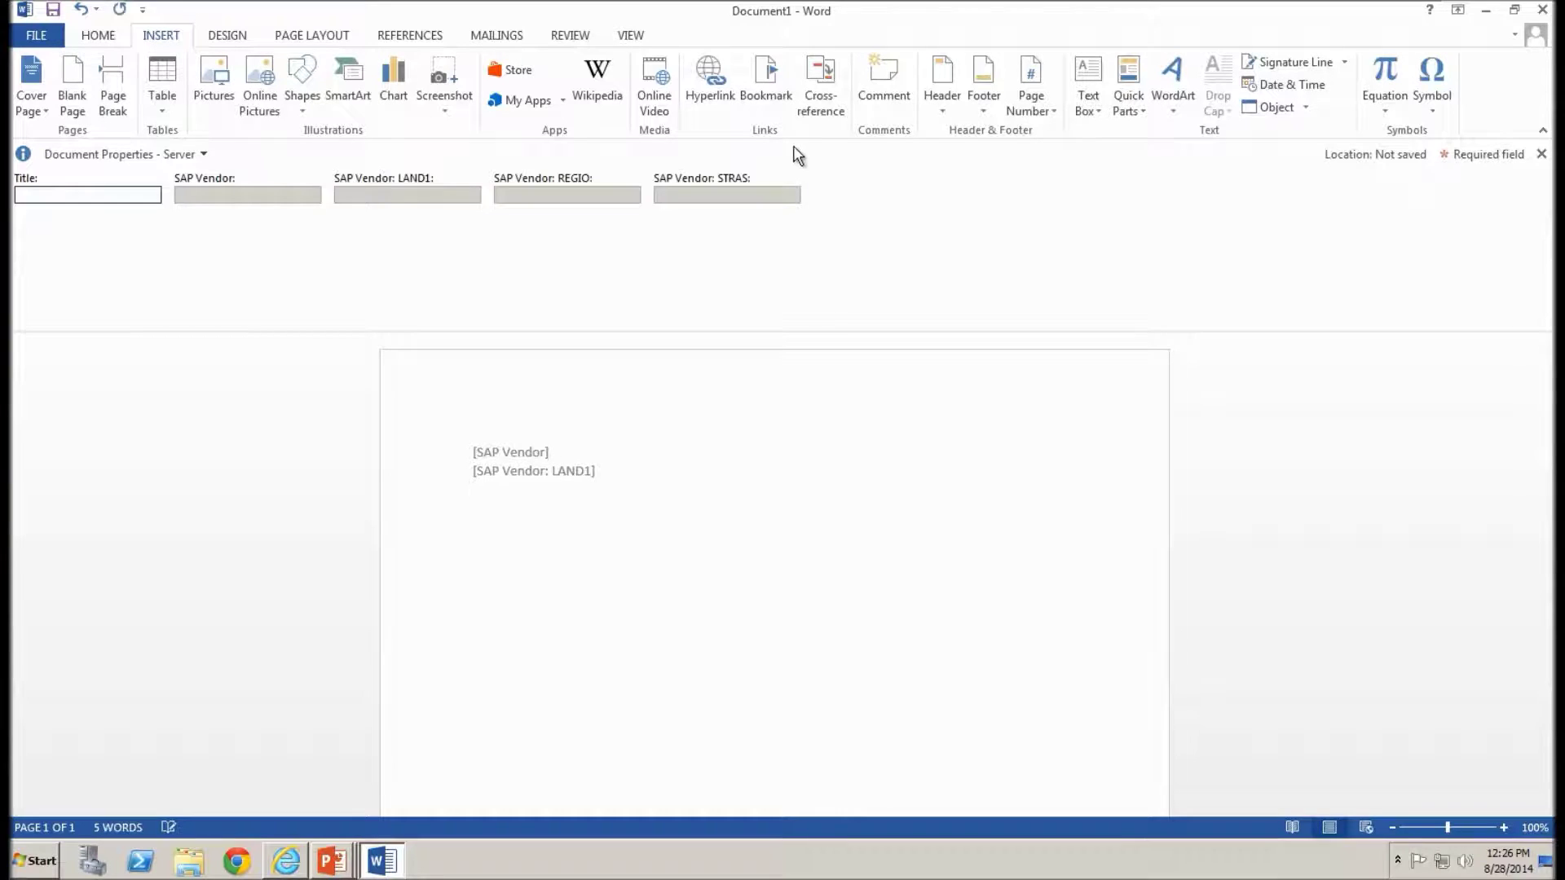
{"action": "left_click", "coordinate": [1135, 124]}
{"action": "mouse_move", "coordinate": [1157, 153]}
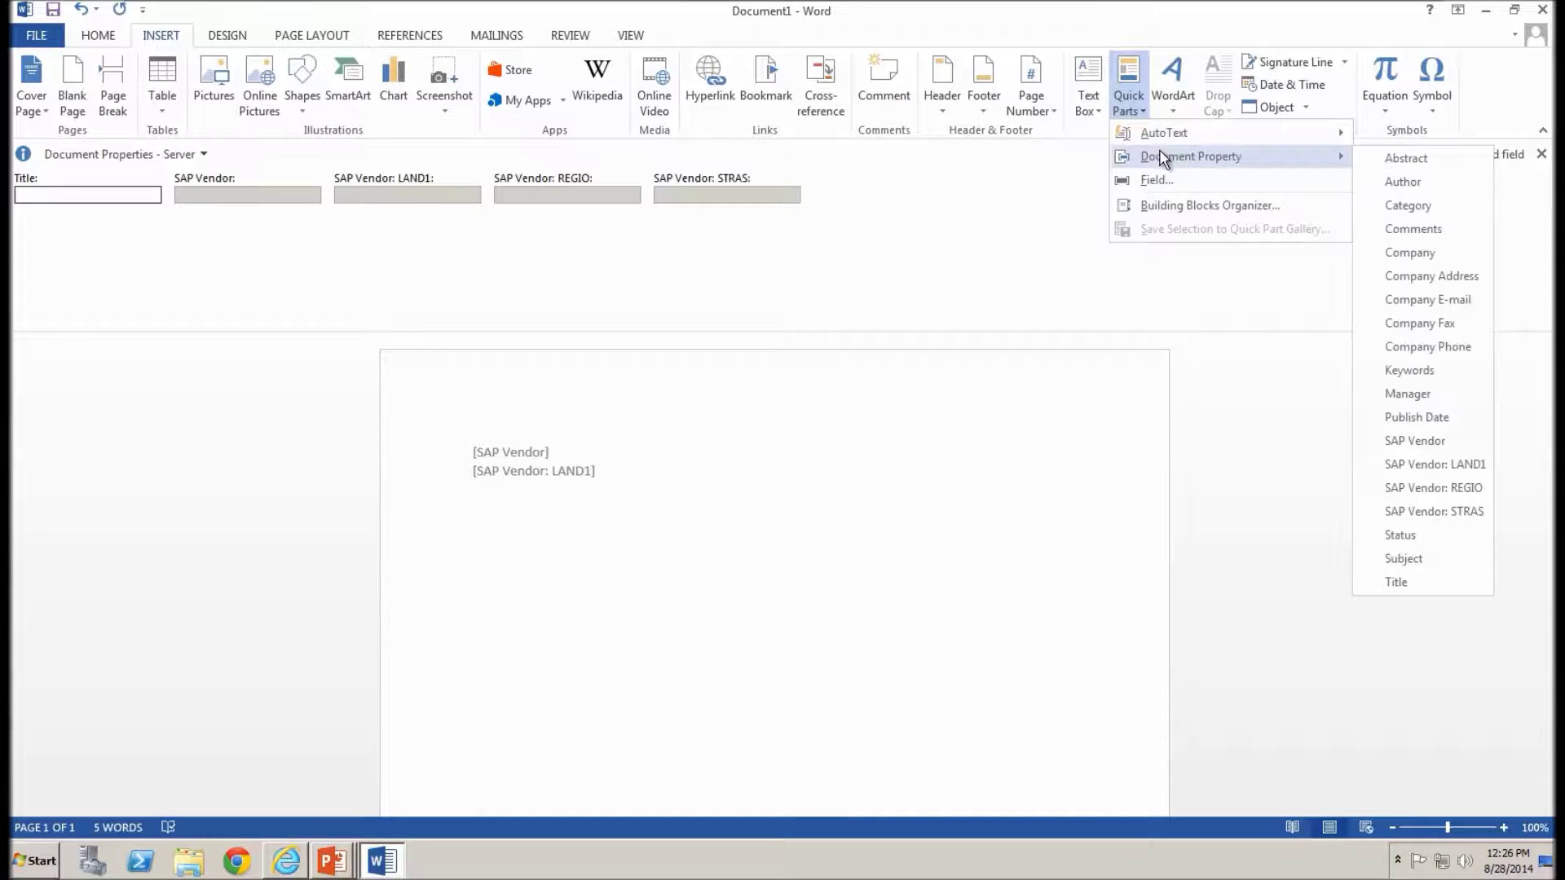
{"action": "left_click", "coordinate": [1482, 489]}
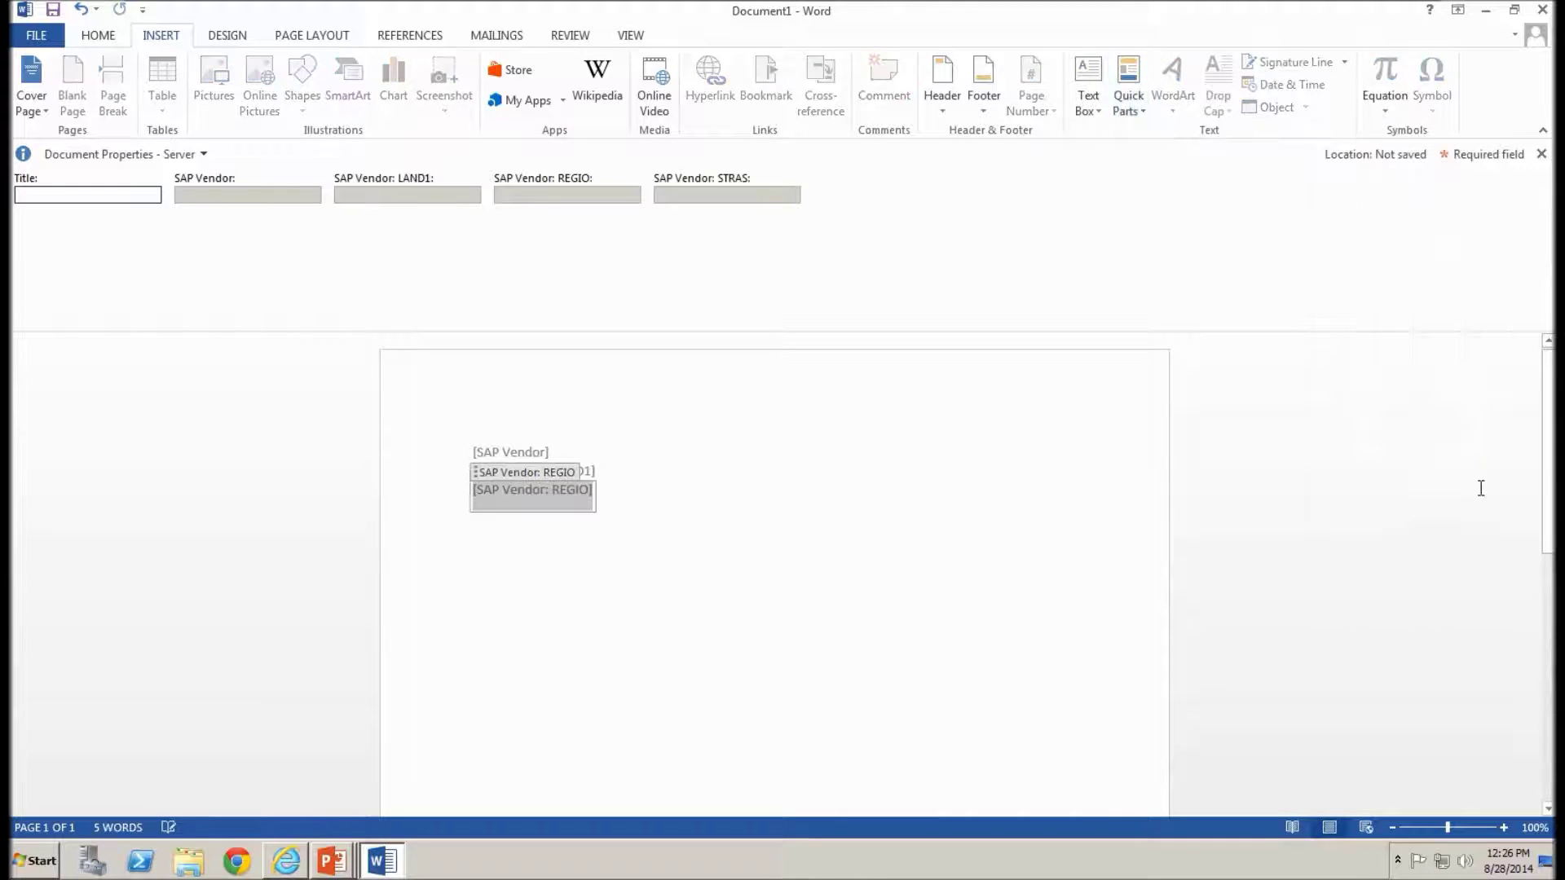
{"action": "key", "text": "Return"}
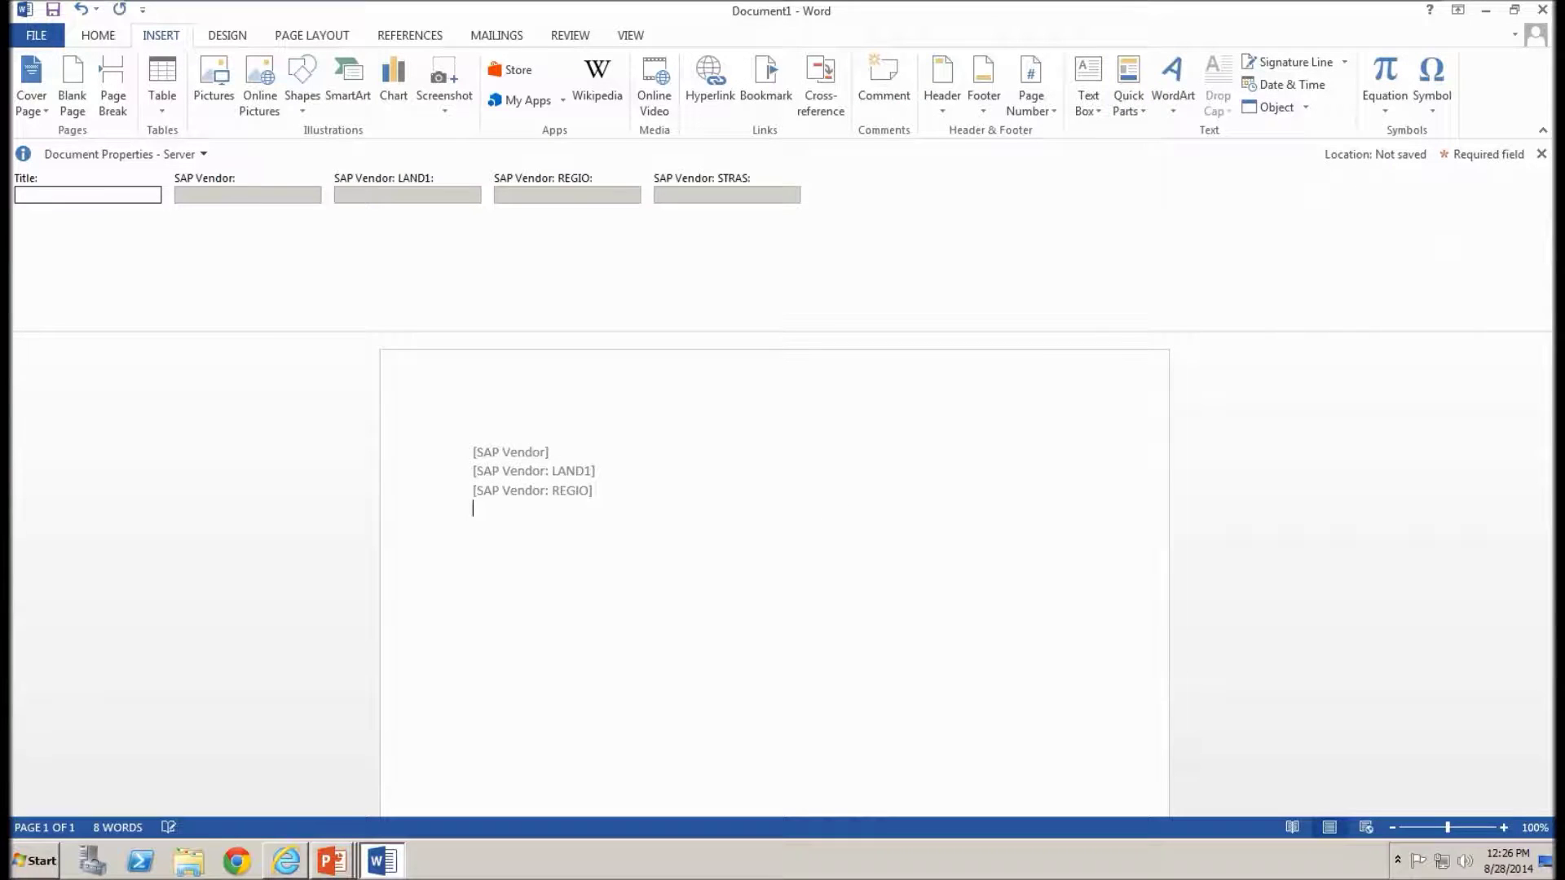
{"action": "left_click", "coordinate": [1125, 110]}
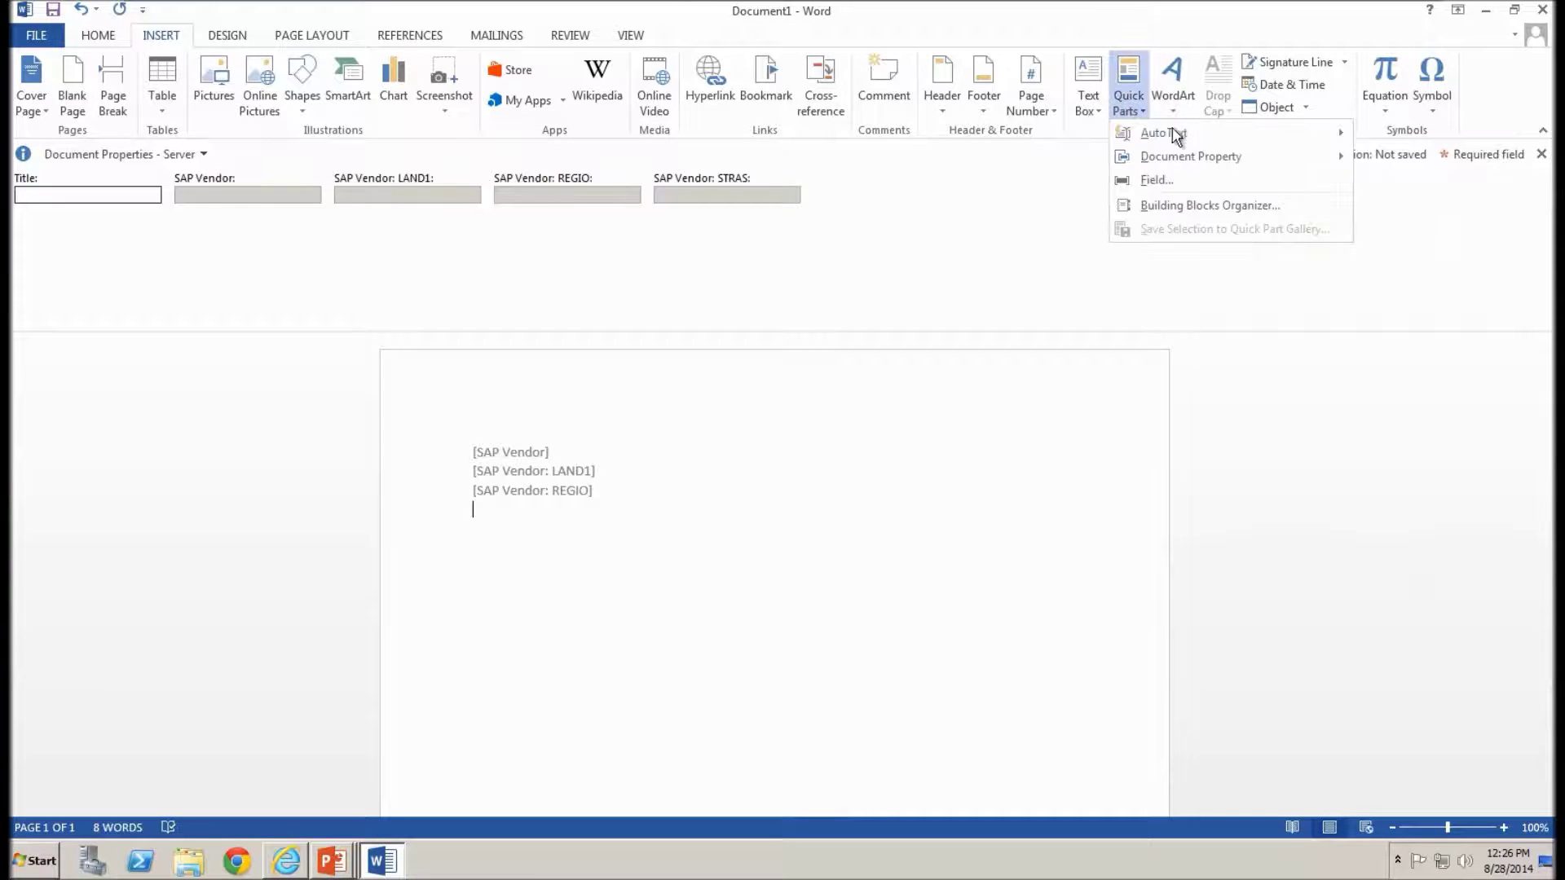
{"action": "mouse_move", "coordinate": [1331, 153]}
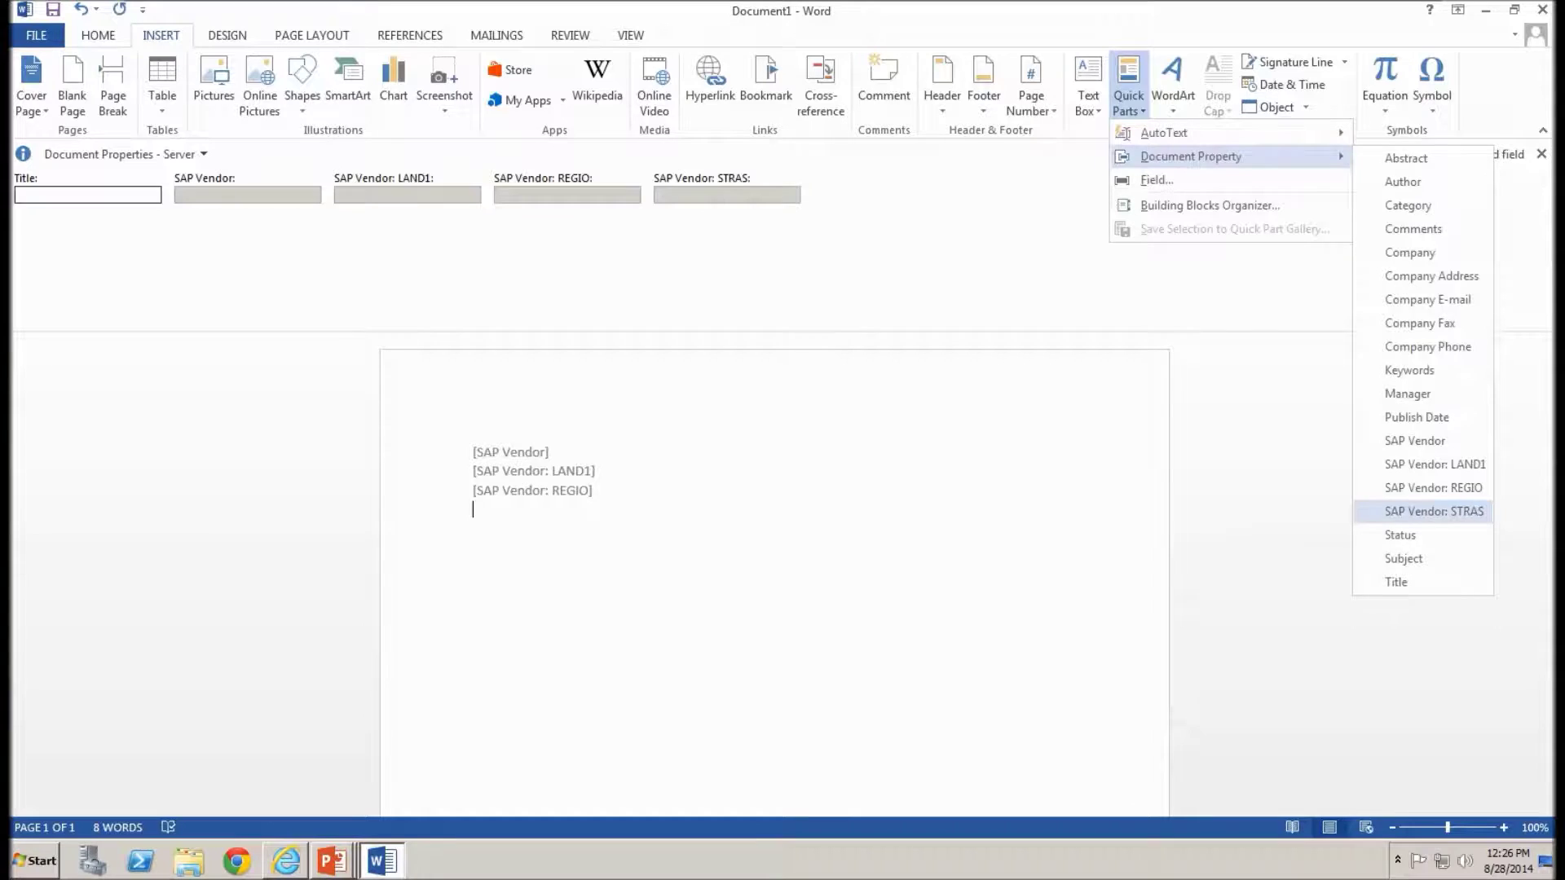
{"action": "left_click", "coordinate": [1455, 511]}
{"action": "left_click", "coordinate": [772, 541]}
{"action": "key", "text": "Return"}
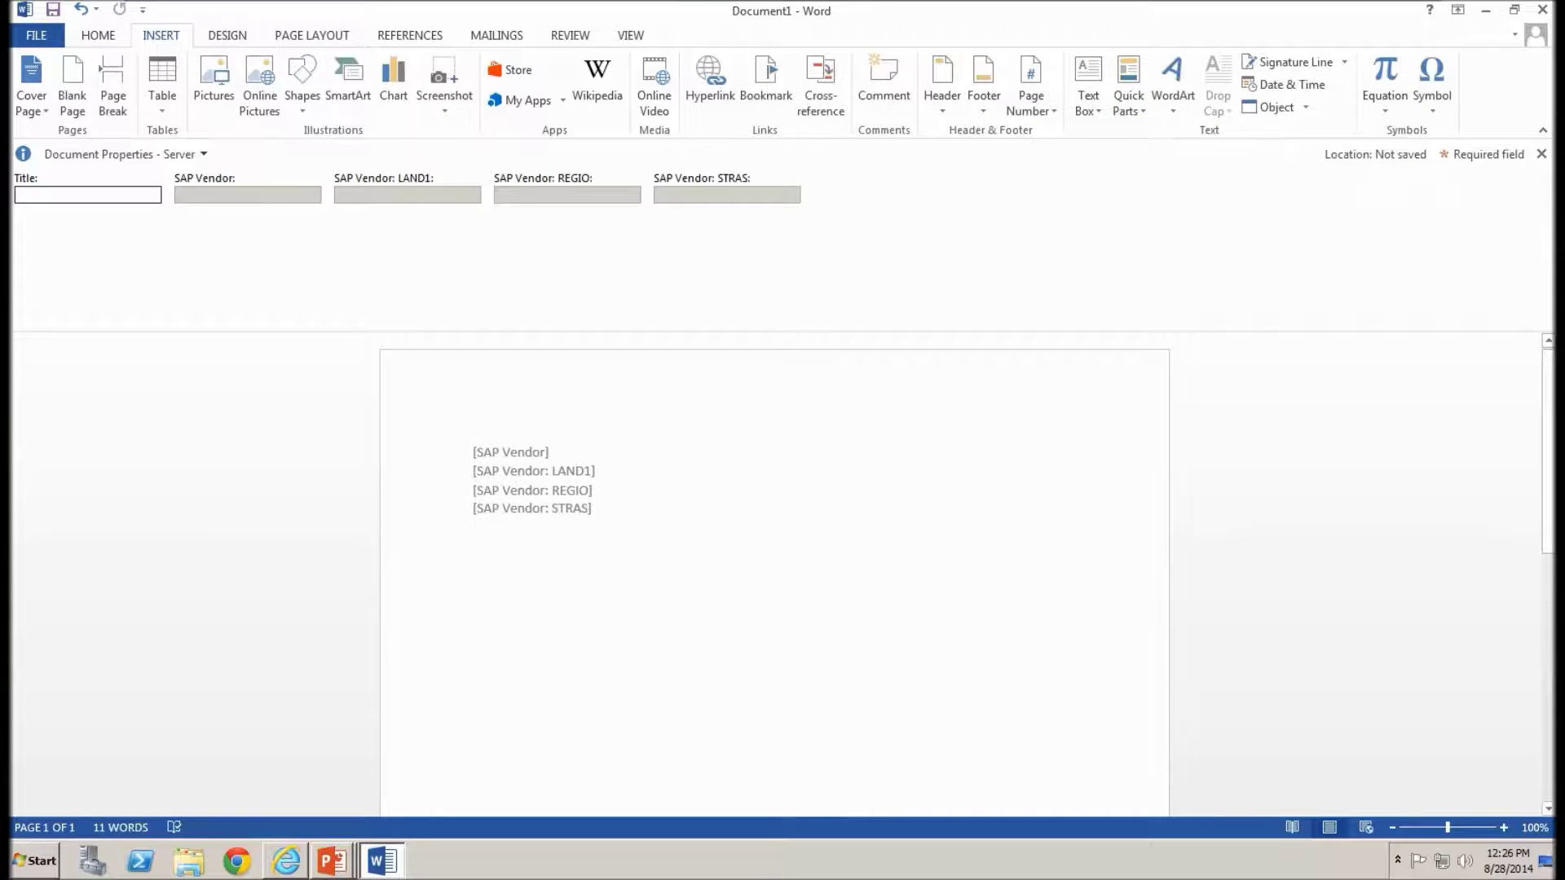
Insert =lorem() sample paragraphs and fill the SAP Vendor field with Central Logistics Inc. (DE, Greenhill Road)
{"action": "type", "text": "=lo"}
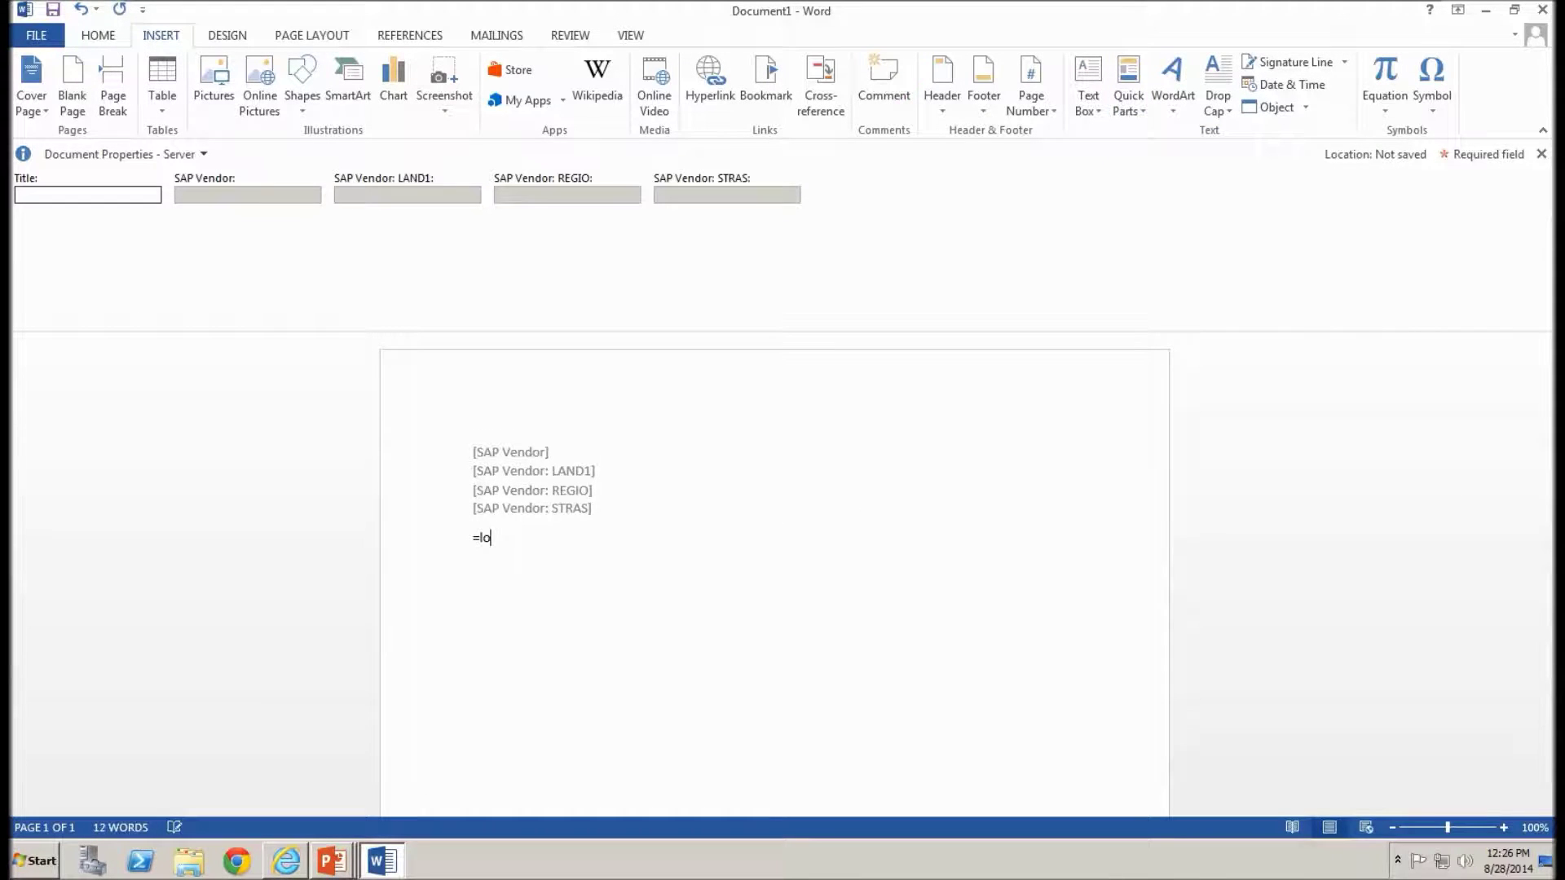
{"action": "type", "text": "rem()"}
{"action": "key", "text": "Return"}
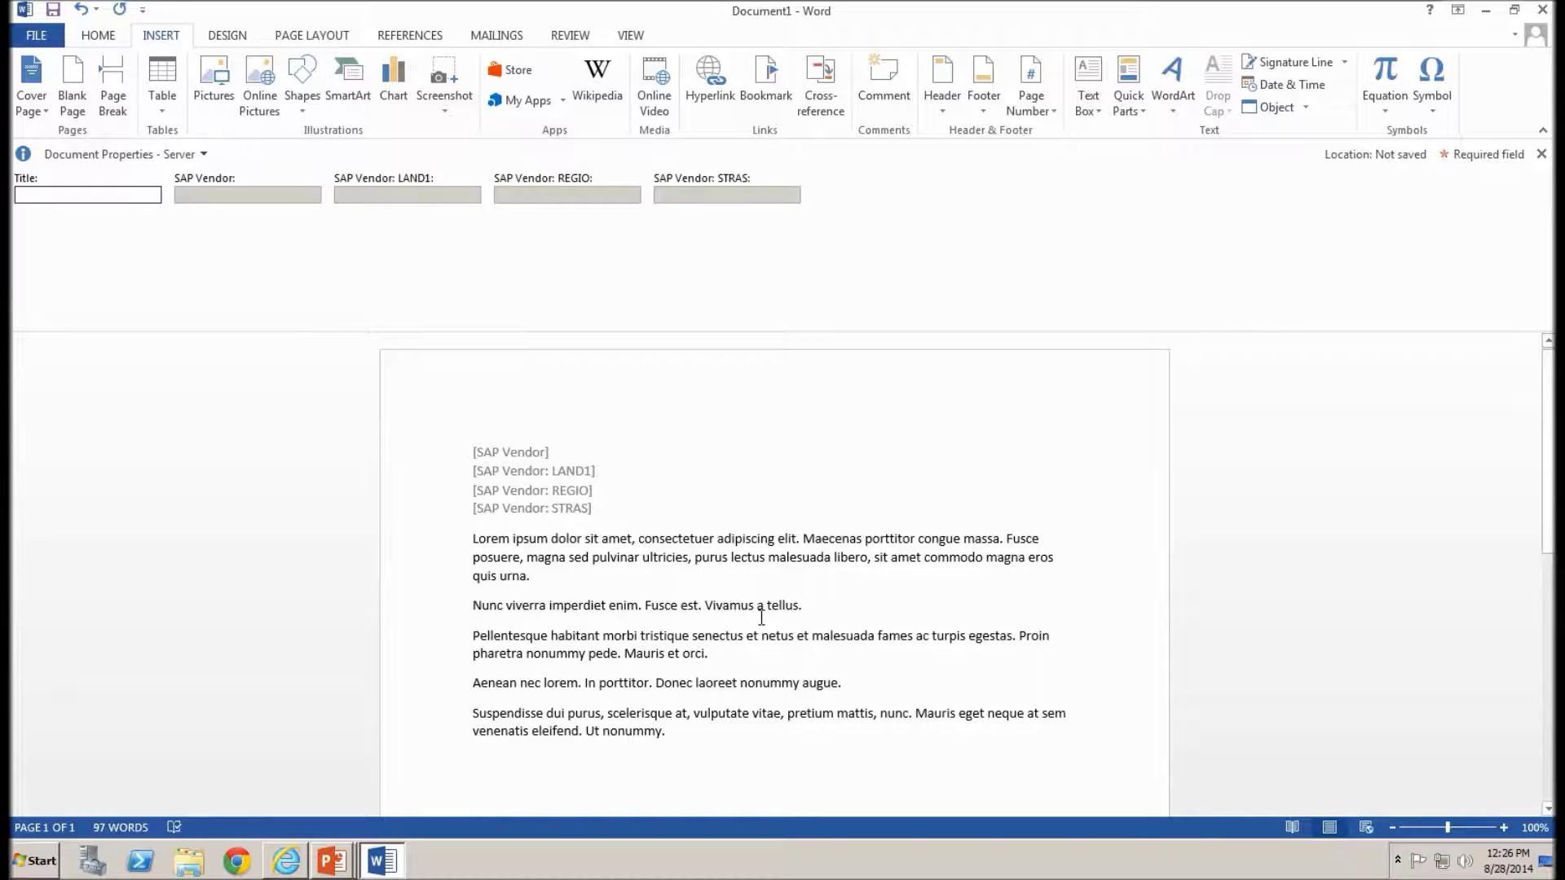
{"action": "left_click", "coordinate": [525, 455]}
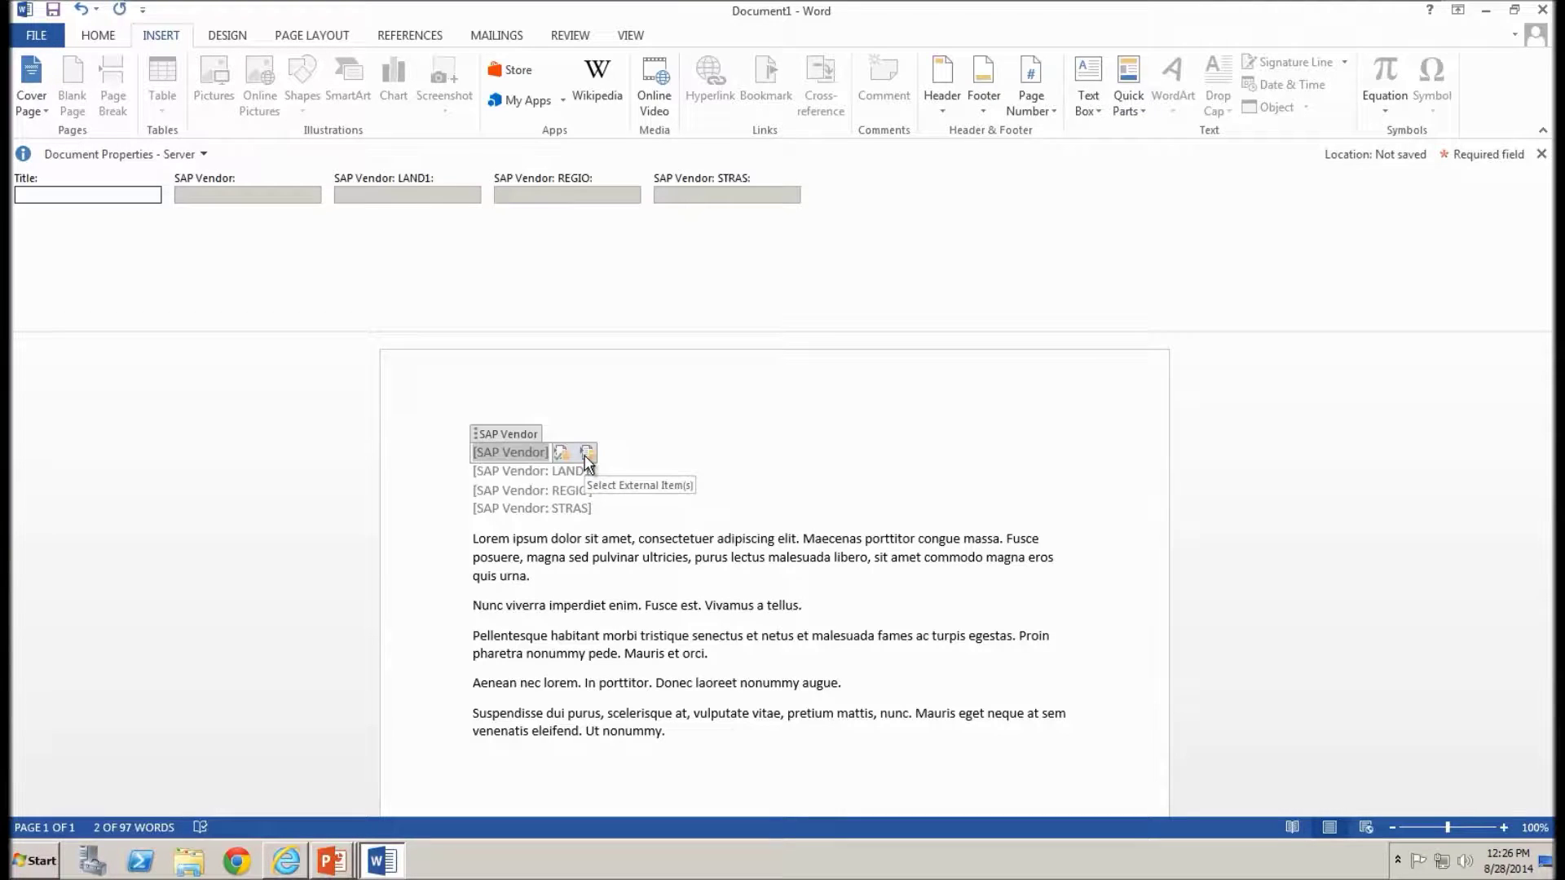
{"action": "left_click", "coordinate": [587, 455]}
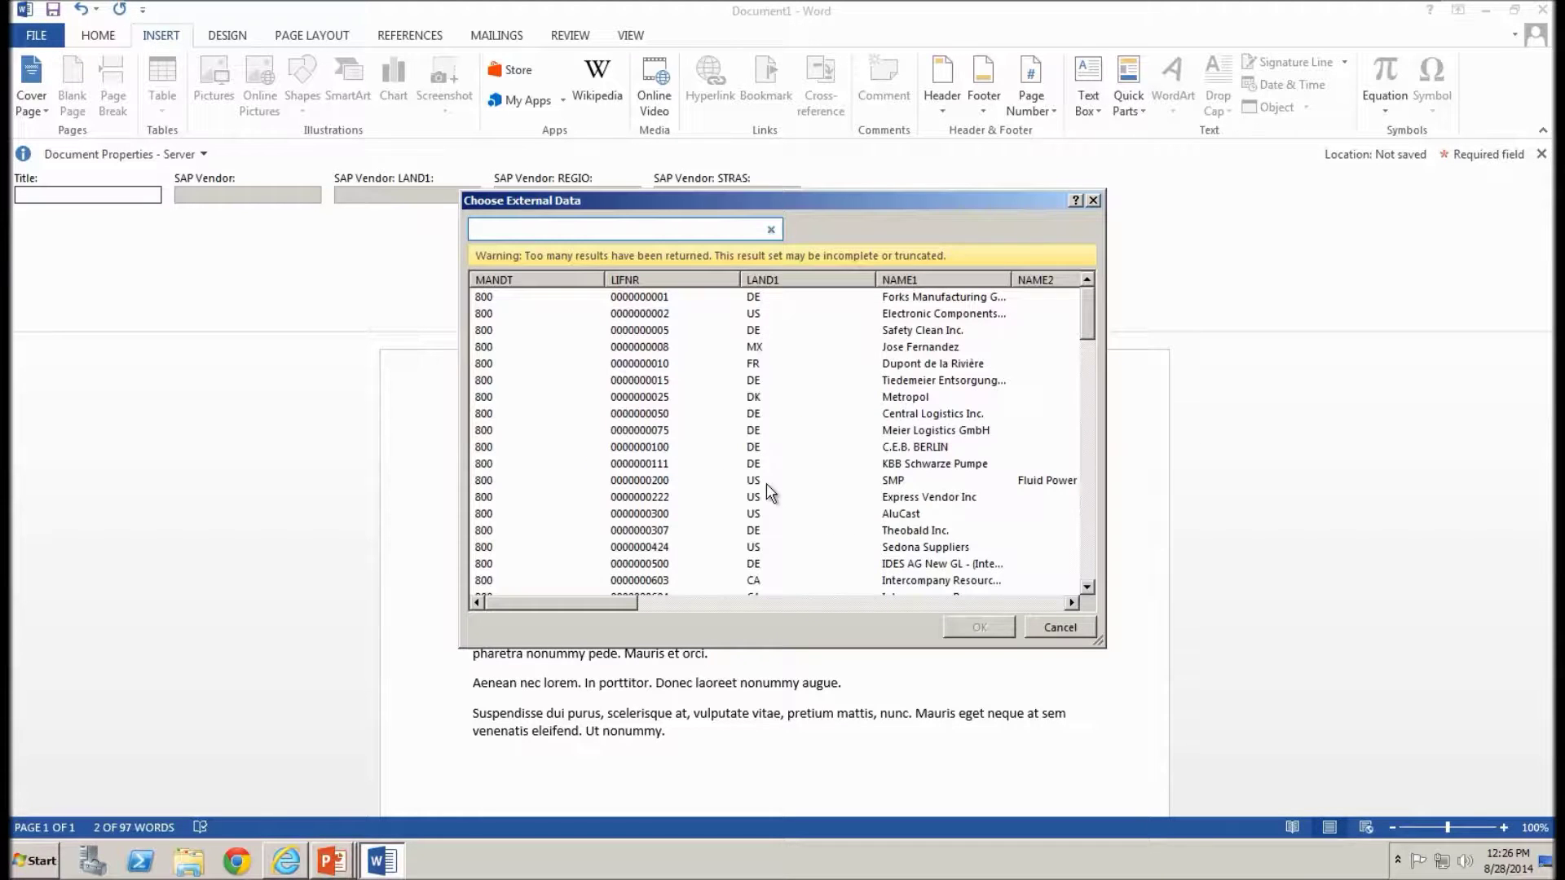
{"action": "left_click", "coordinate": [900, 430]}
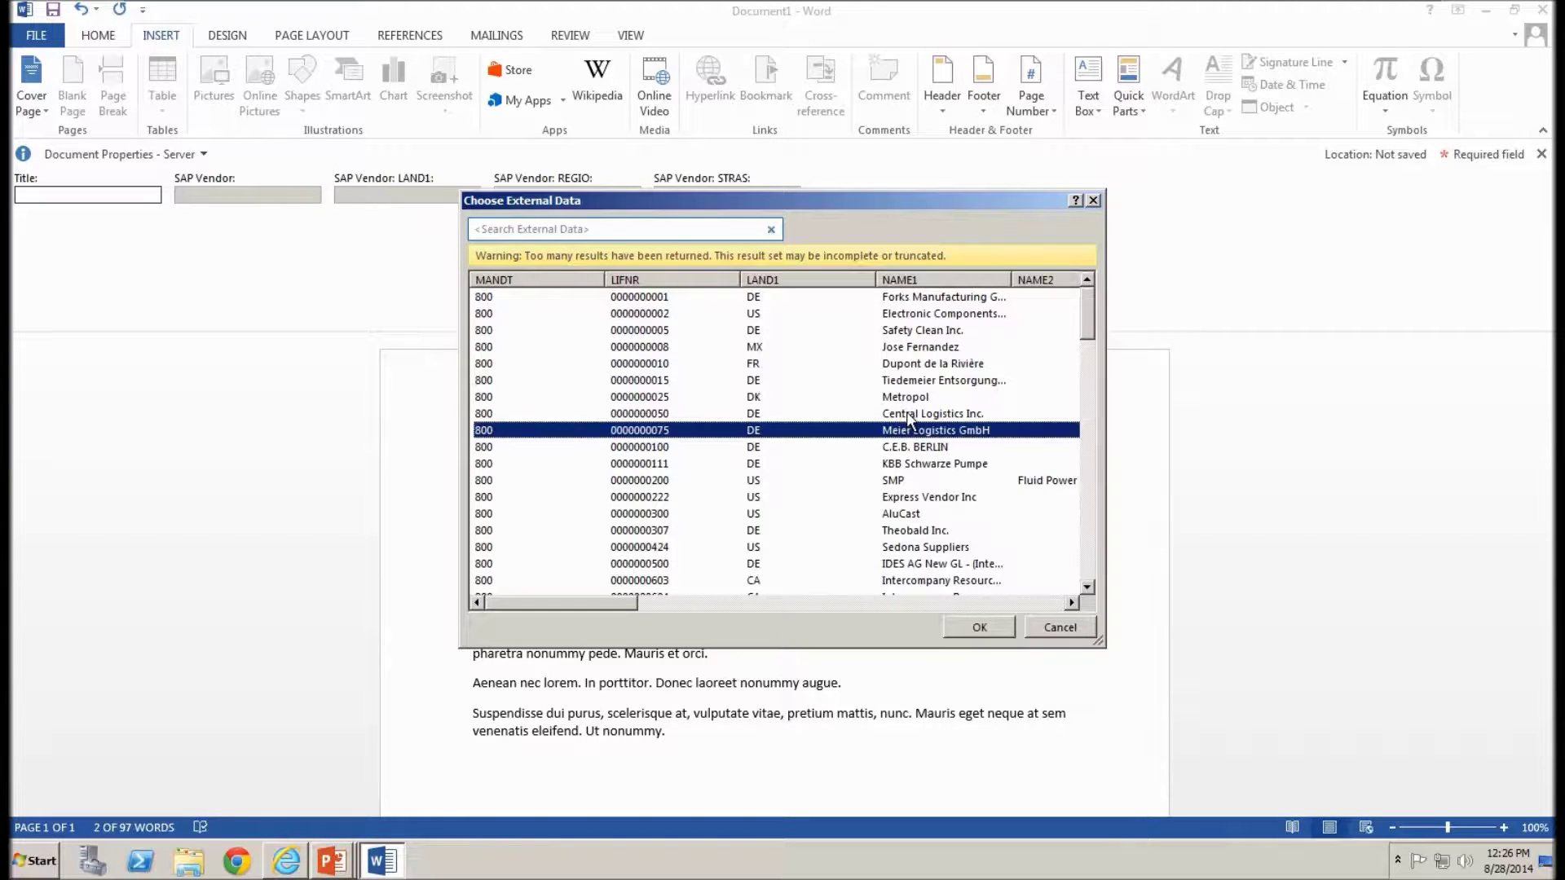
{"action": "left_click", "coordinate": [911, 415]}
{"action": "left_click", "coordinate": [978, 626]}
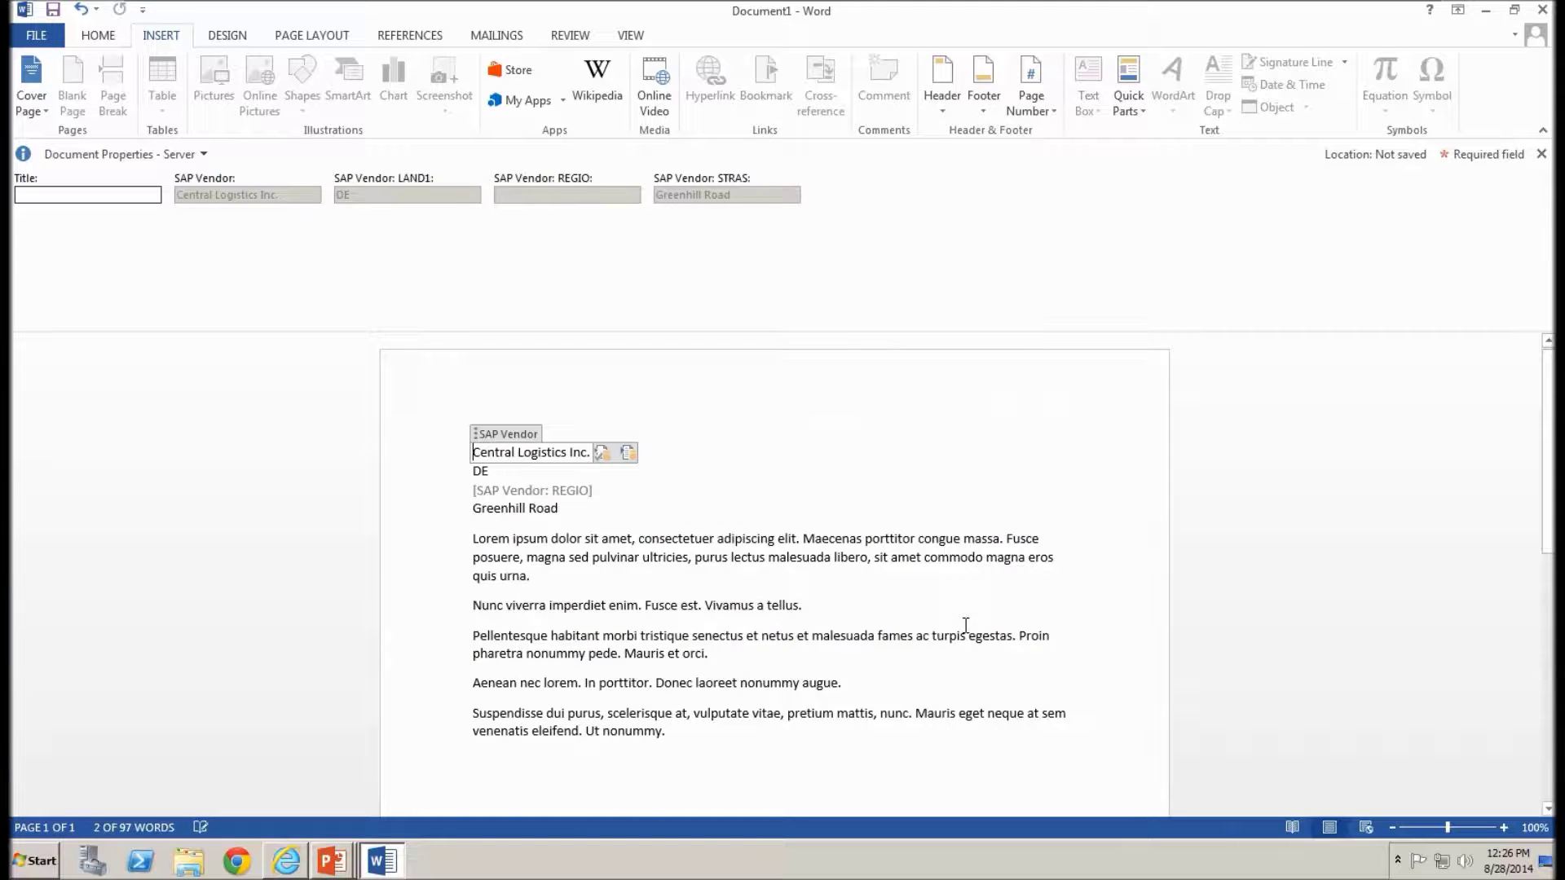
{"action": "left_click_drag", "start_coordinate": [667, 616], "coordinate": [726, 623]}
{"action": "left_click", "coordinate": [717, 648]}
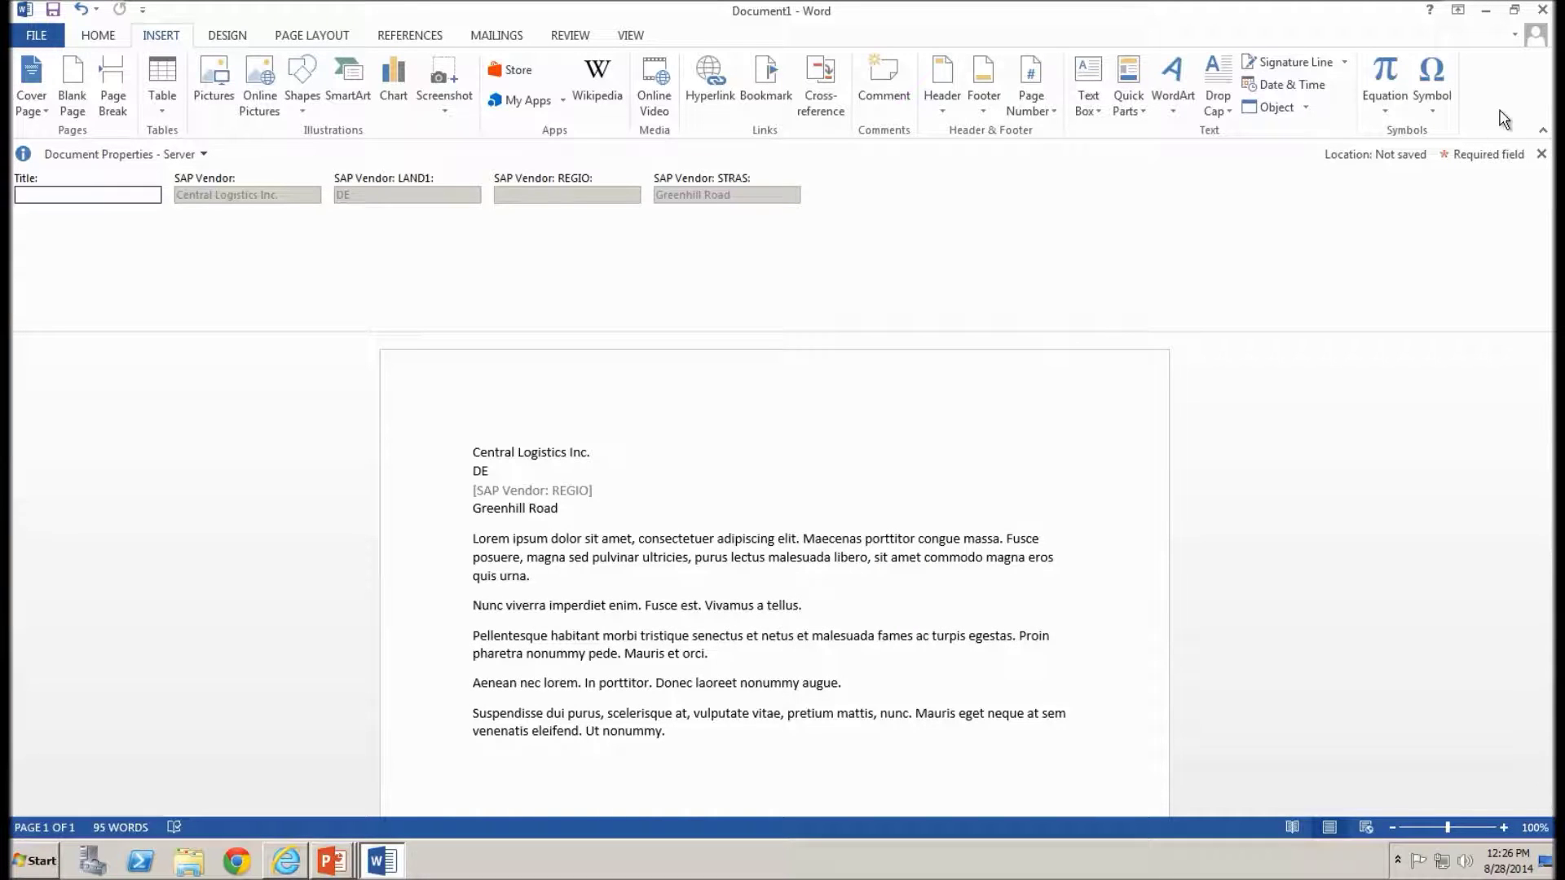
Close the Word vendor document without saving and return toward the PowerPoint window
{"action": "left_click", "coordinate": [1544, 10]}
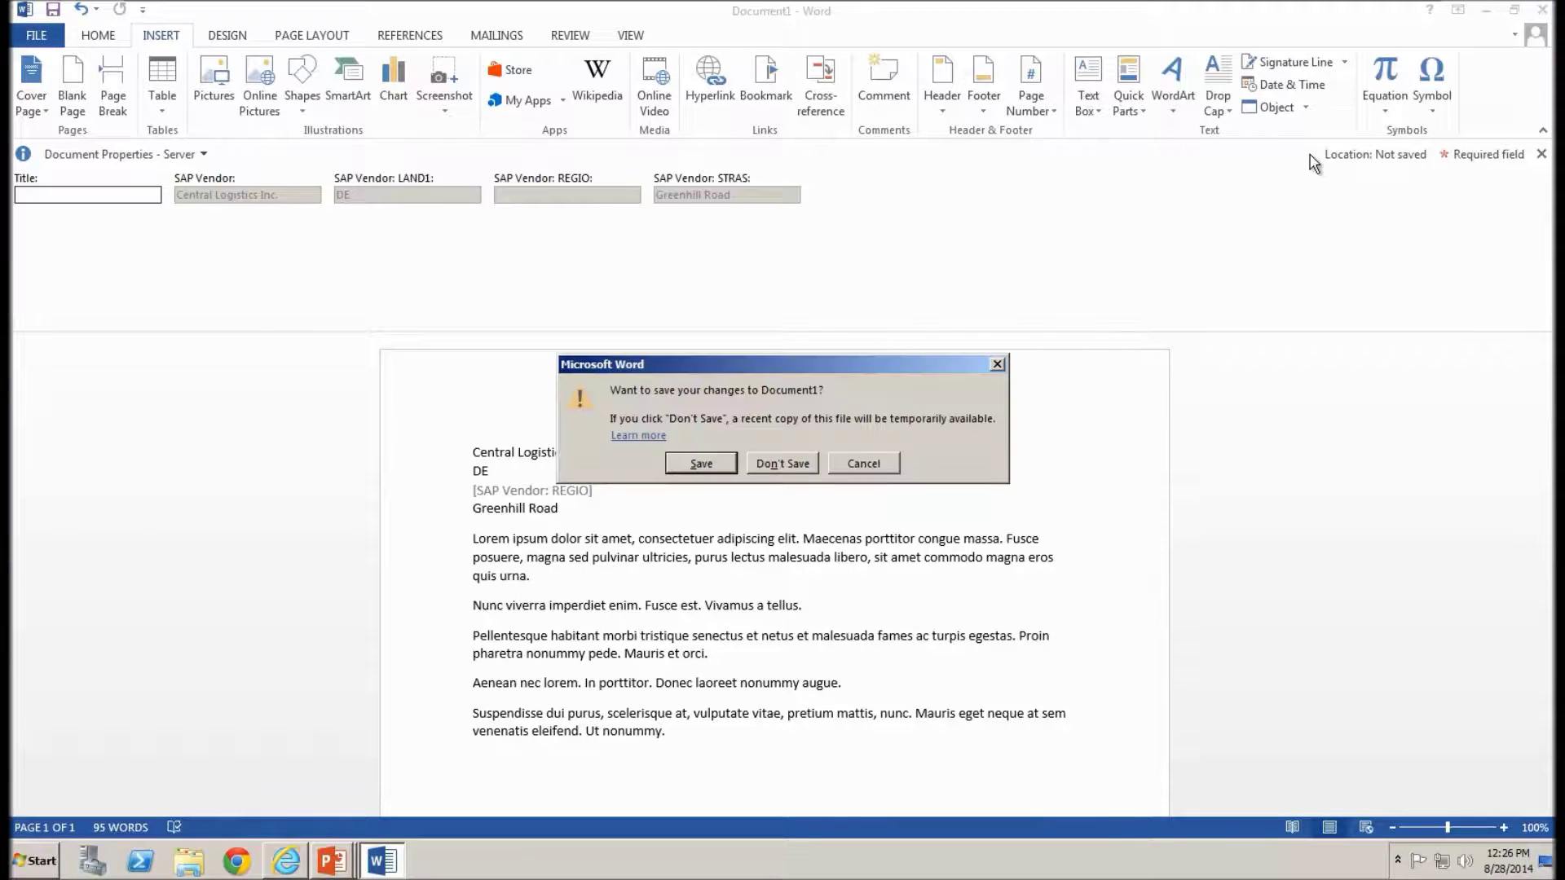
{"action": "left_click", "coordinate": [785, 463]}
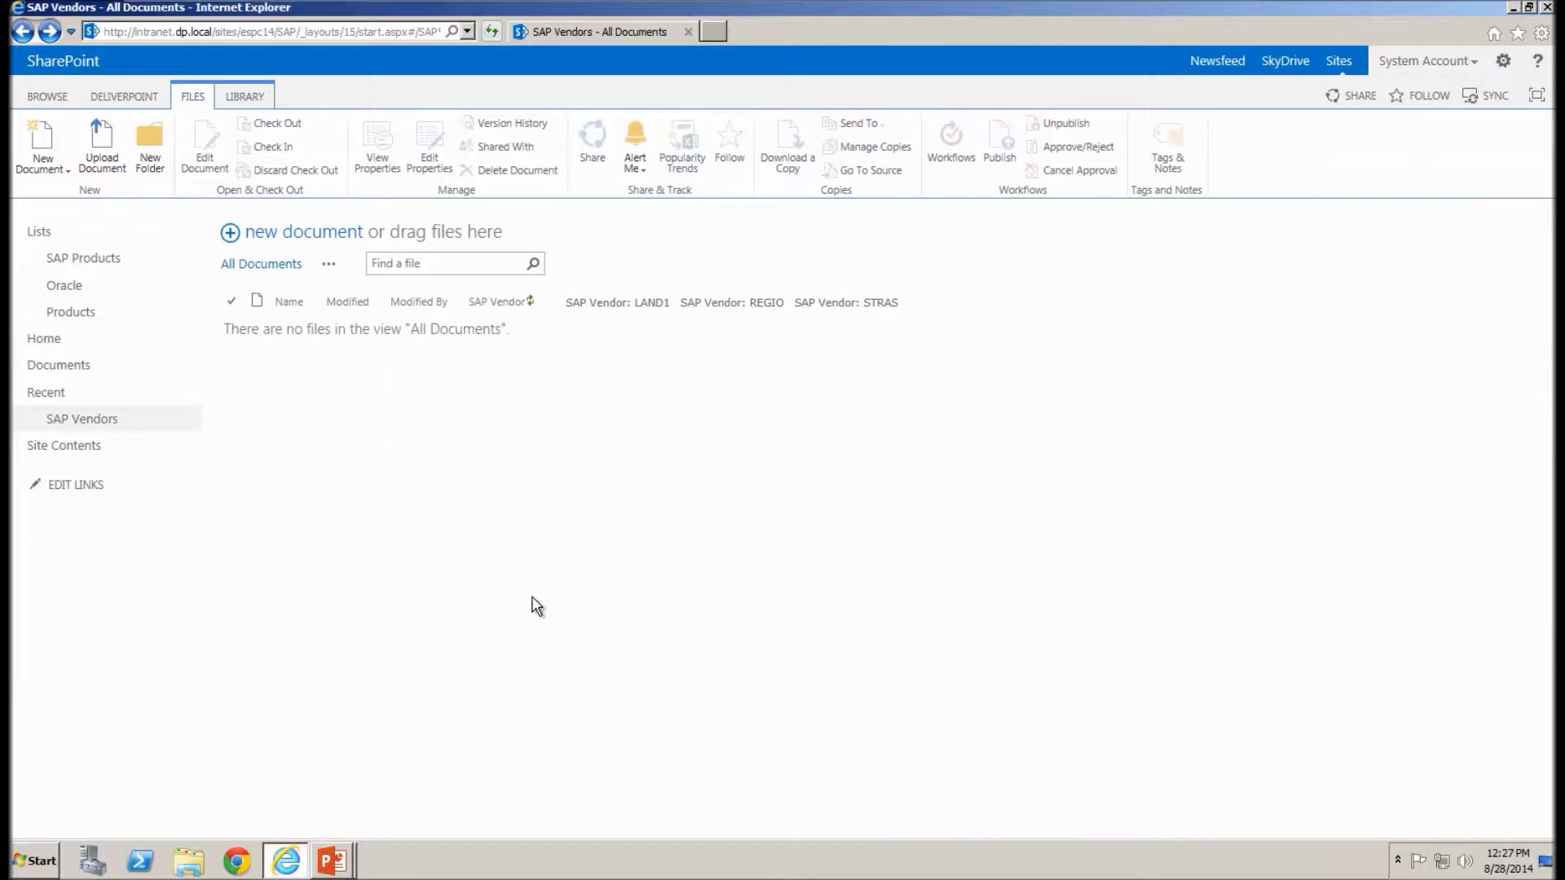
{"action": "mouse_move", "coordinate": [330, 856]}
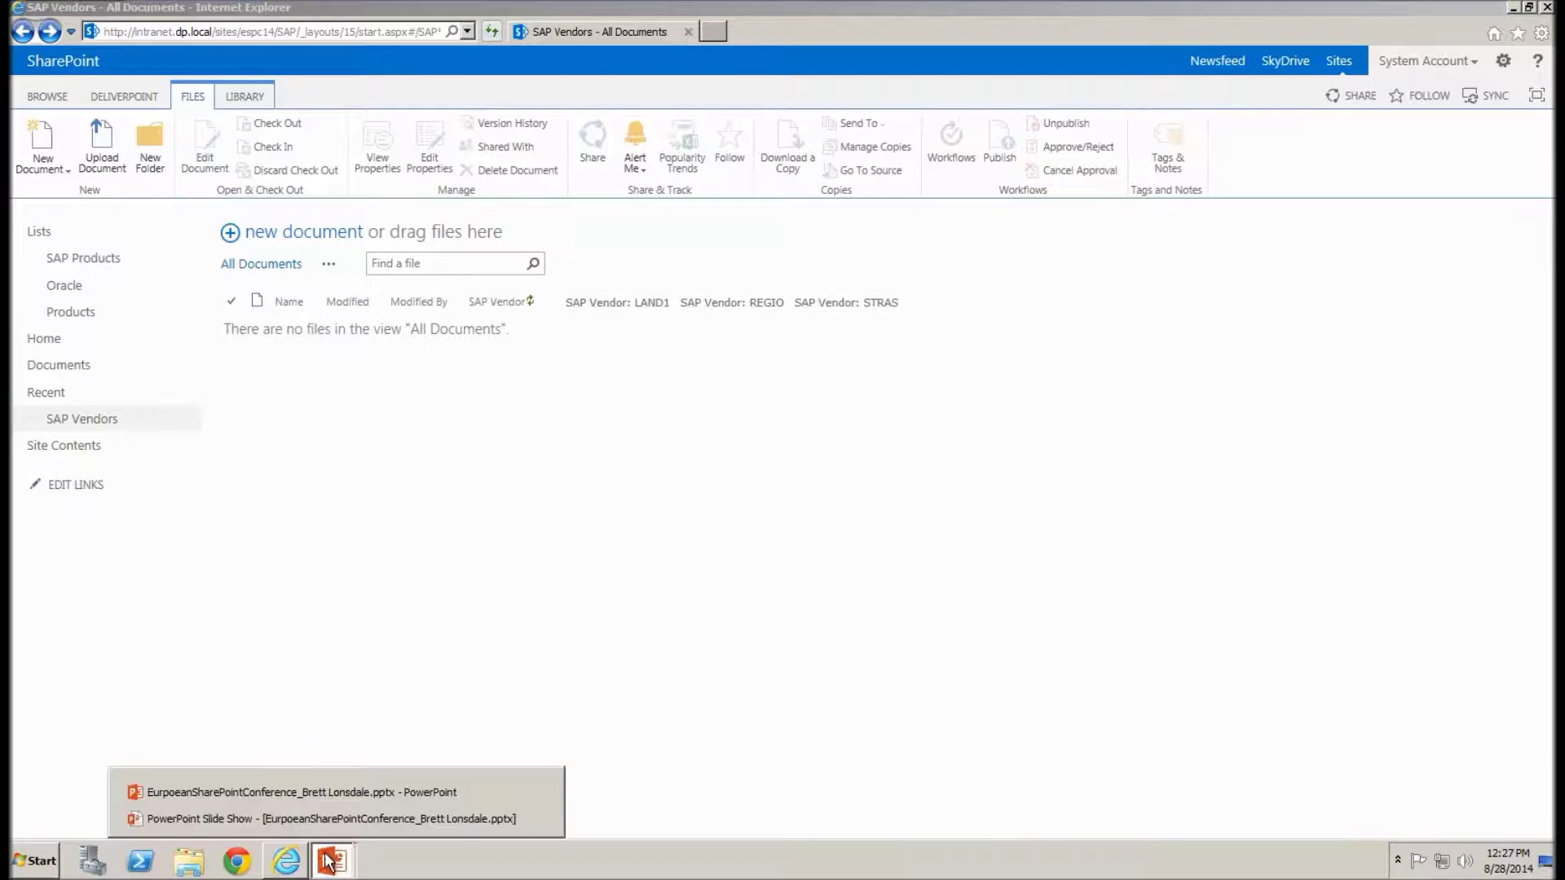